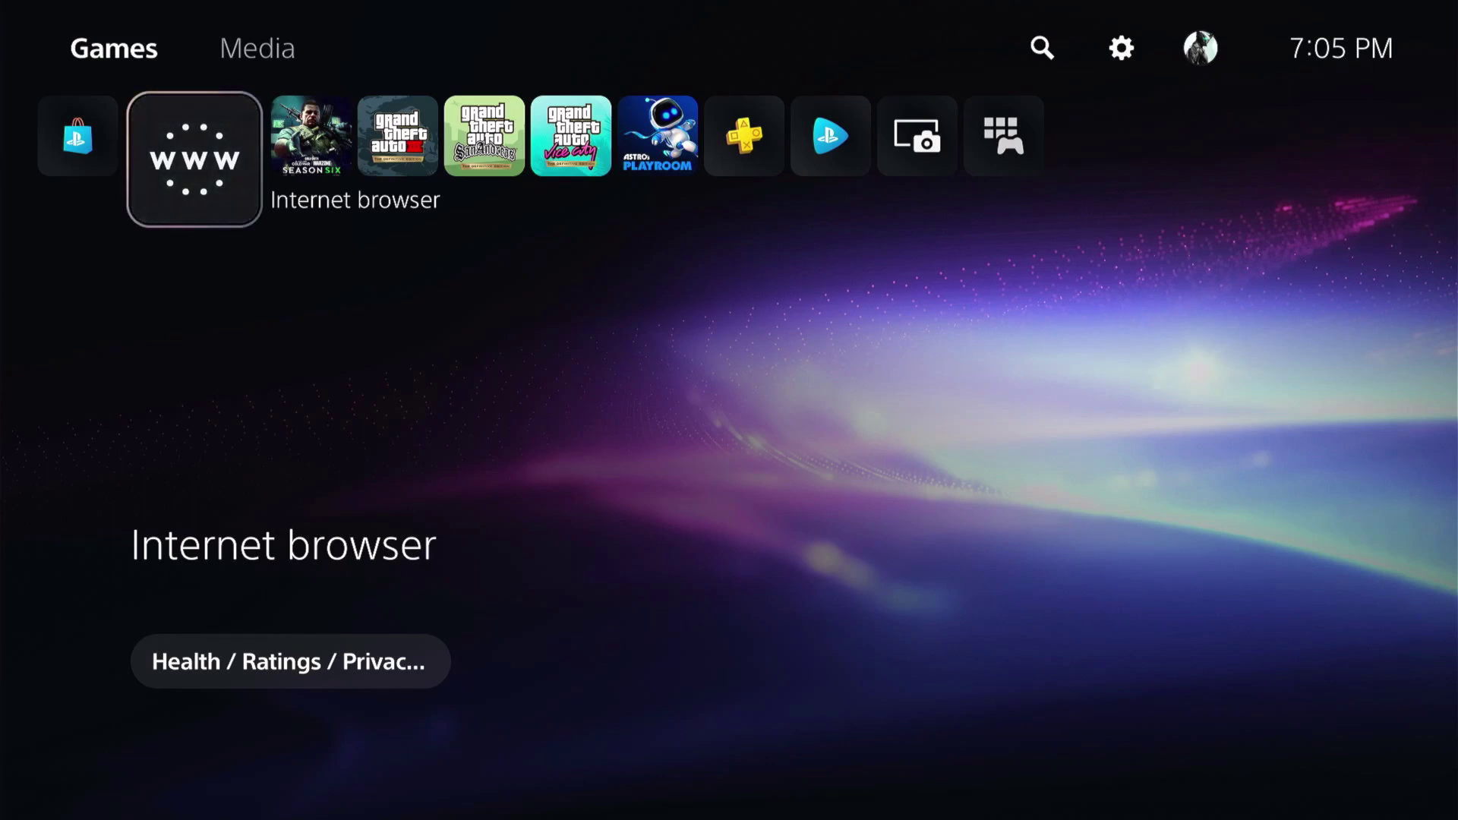
key("Return")
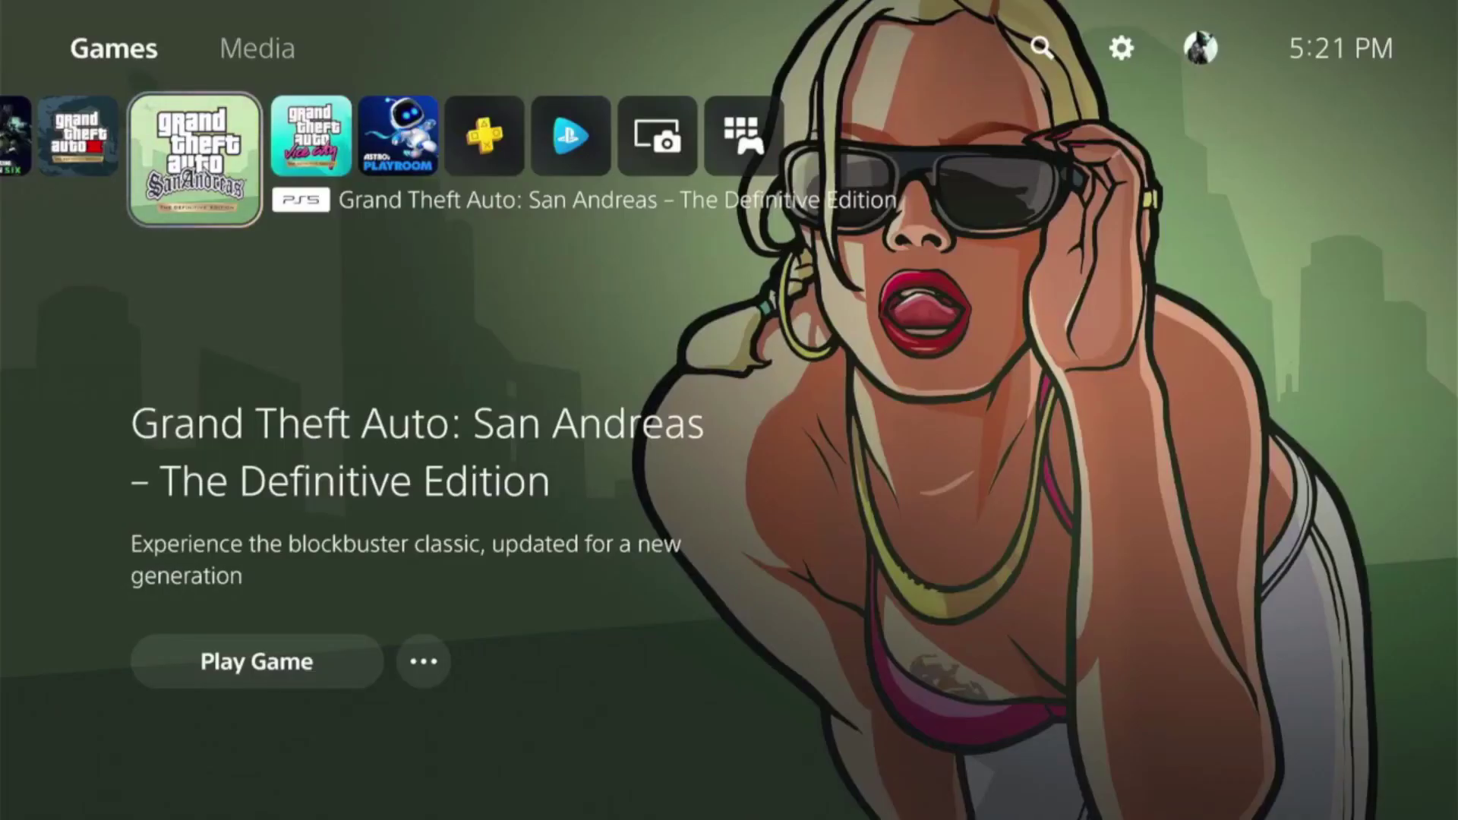
Open the Network section of the console's system settings.
key("Up")
key("Right")
key("Right")
key("Right")
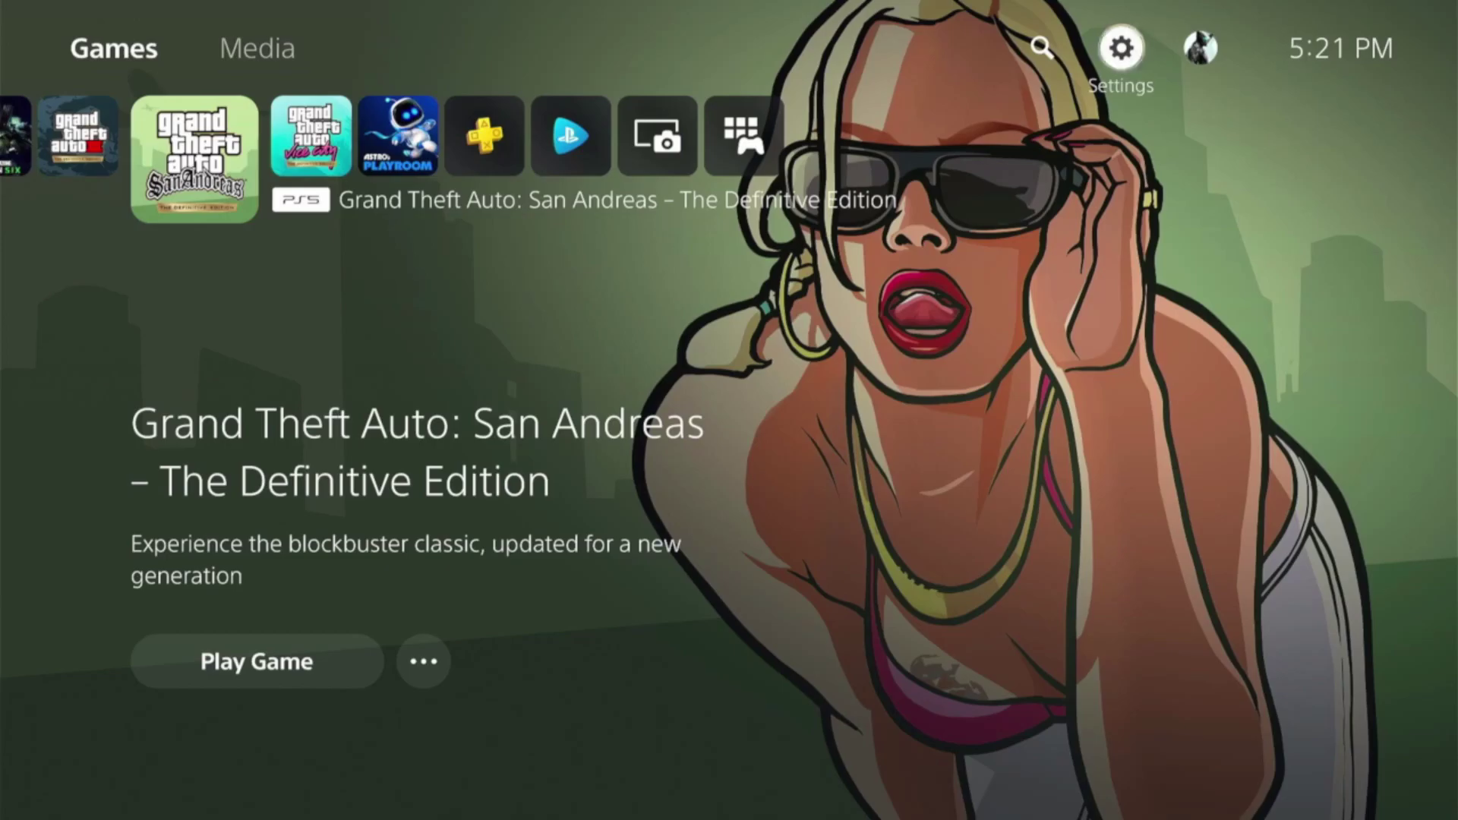
key("Return")
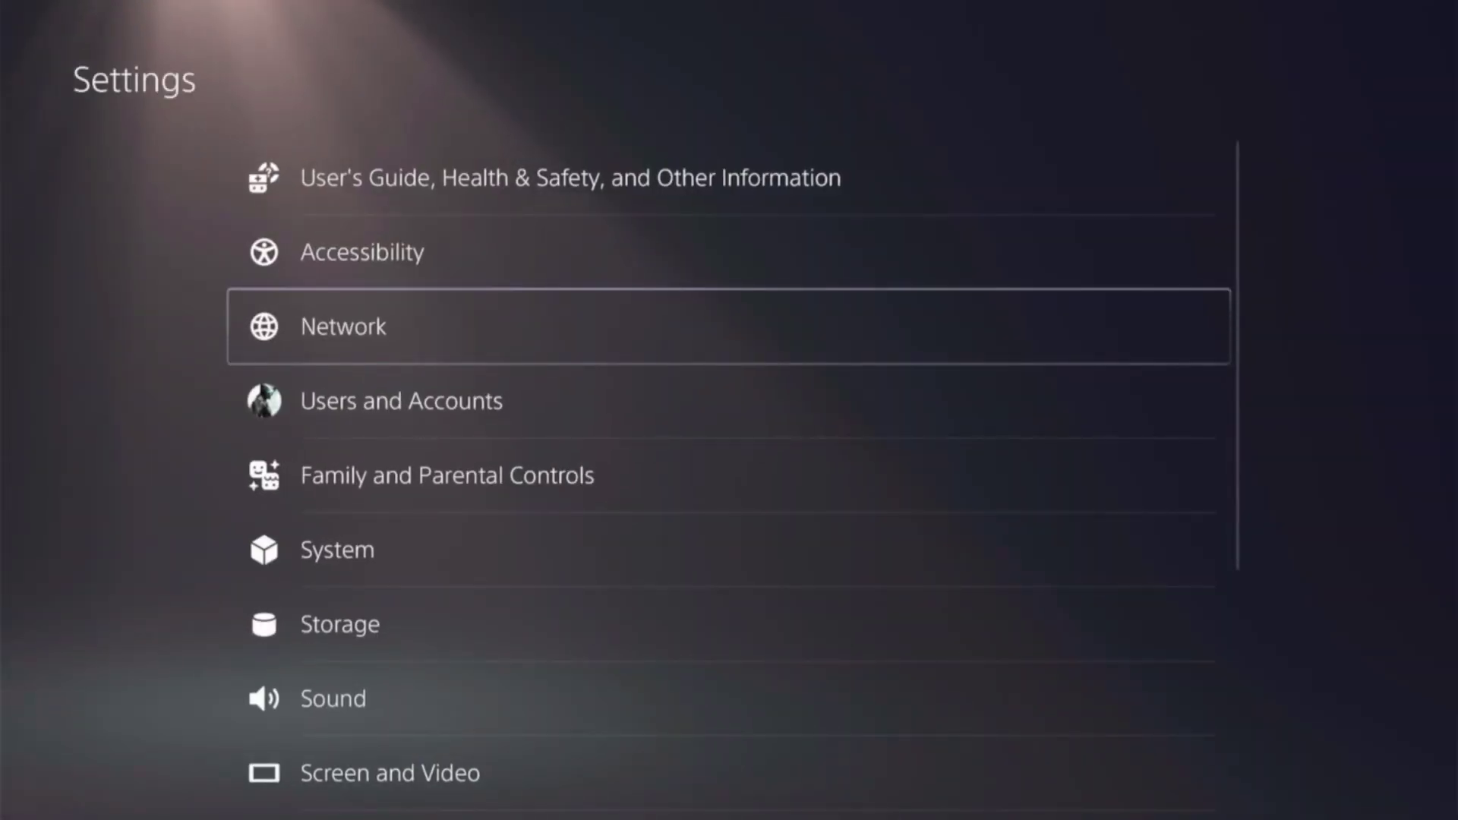
key("Return")
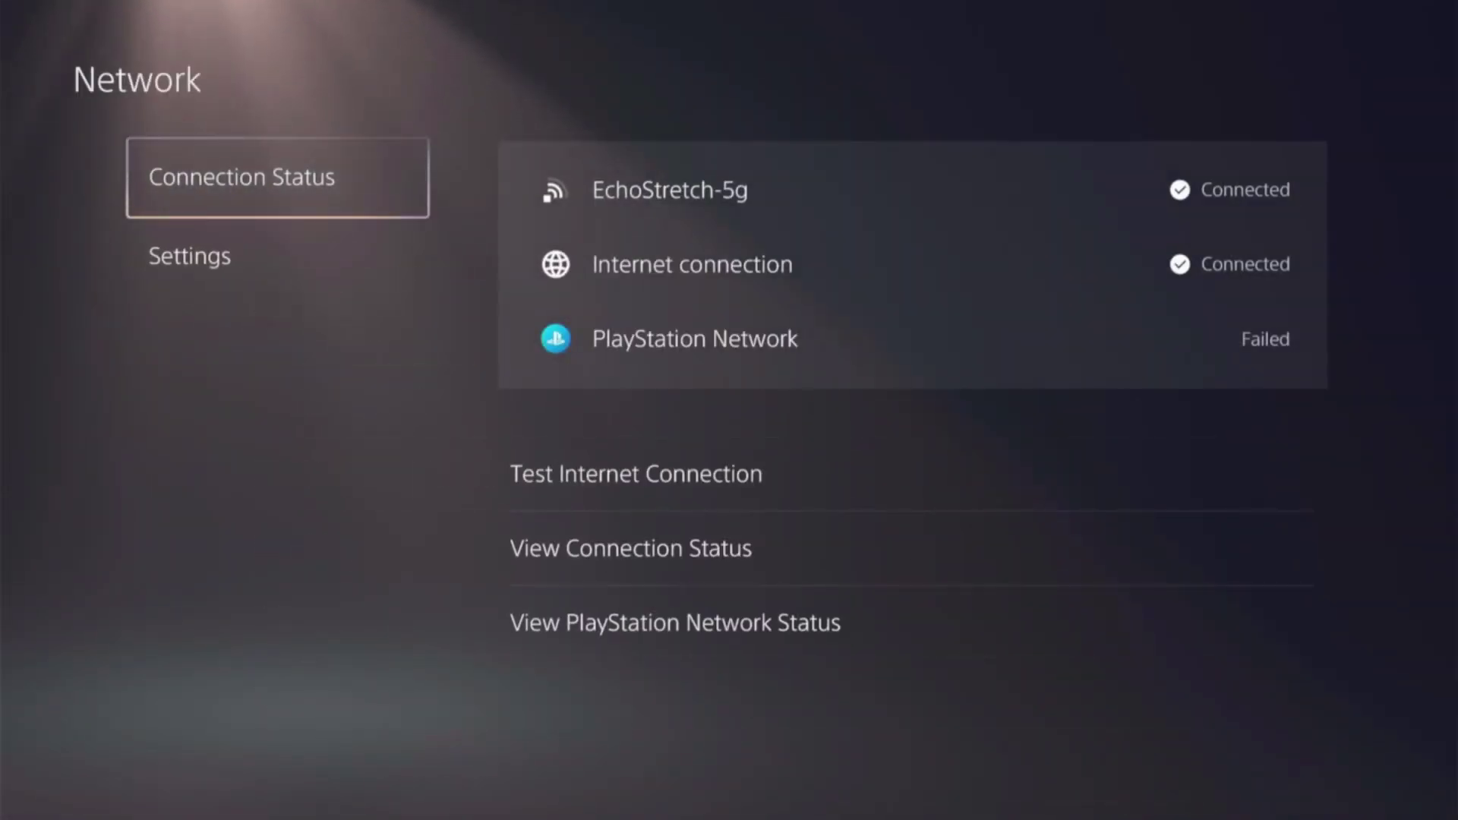
Open the advanced settings of the connected registered Wi-Fi network from the internet connection setup.
key("Down")
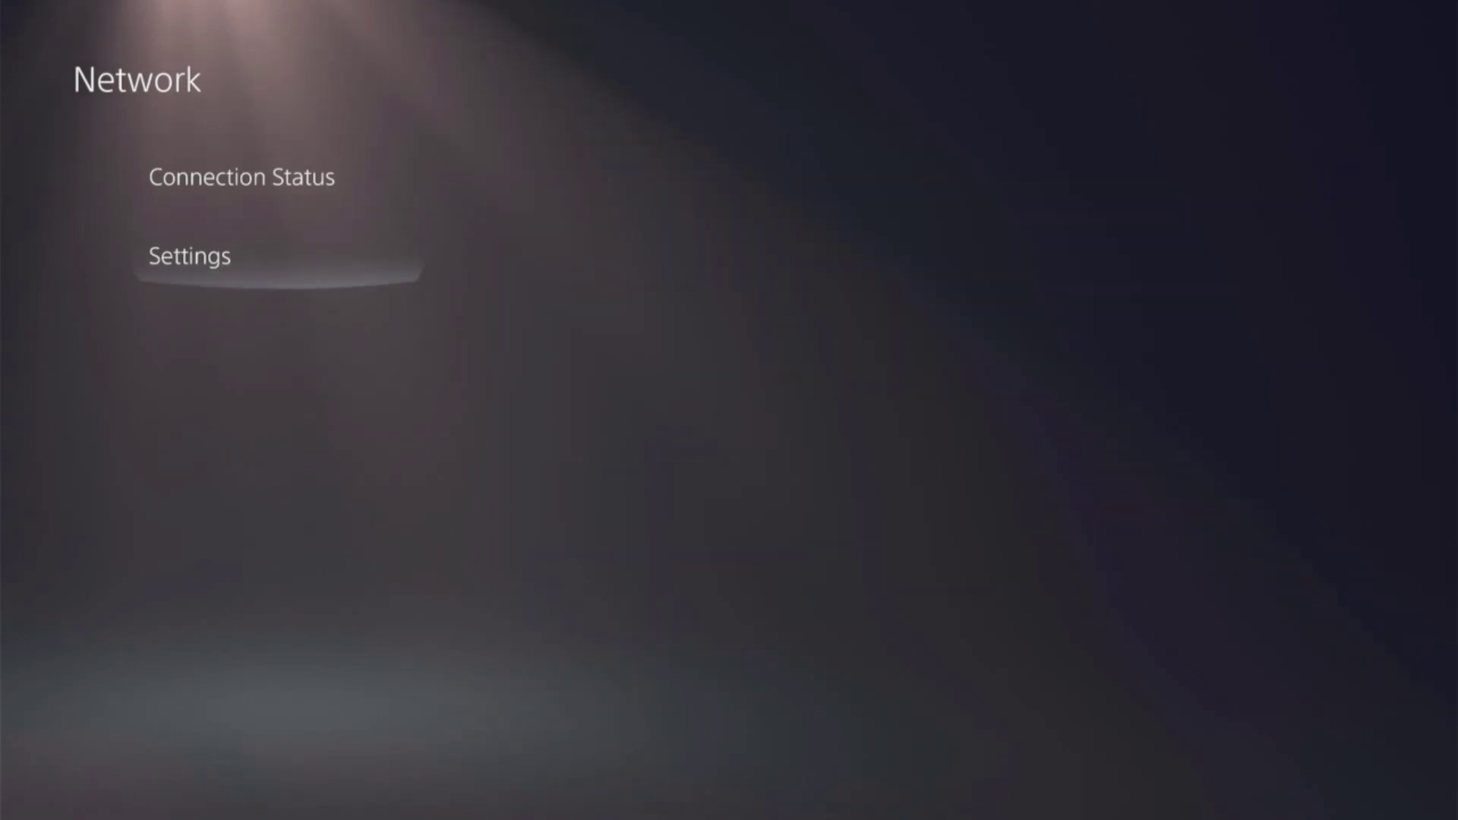
key("Right")
key("Down")
key("Return")
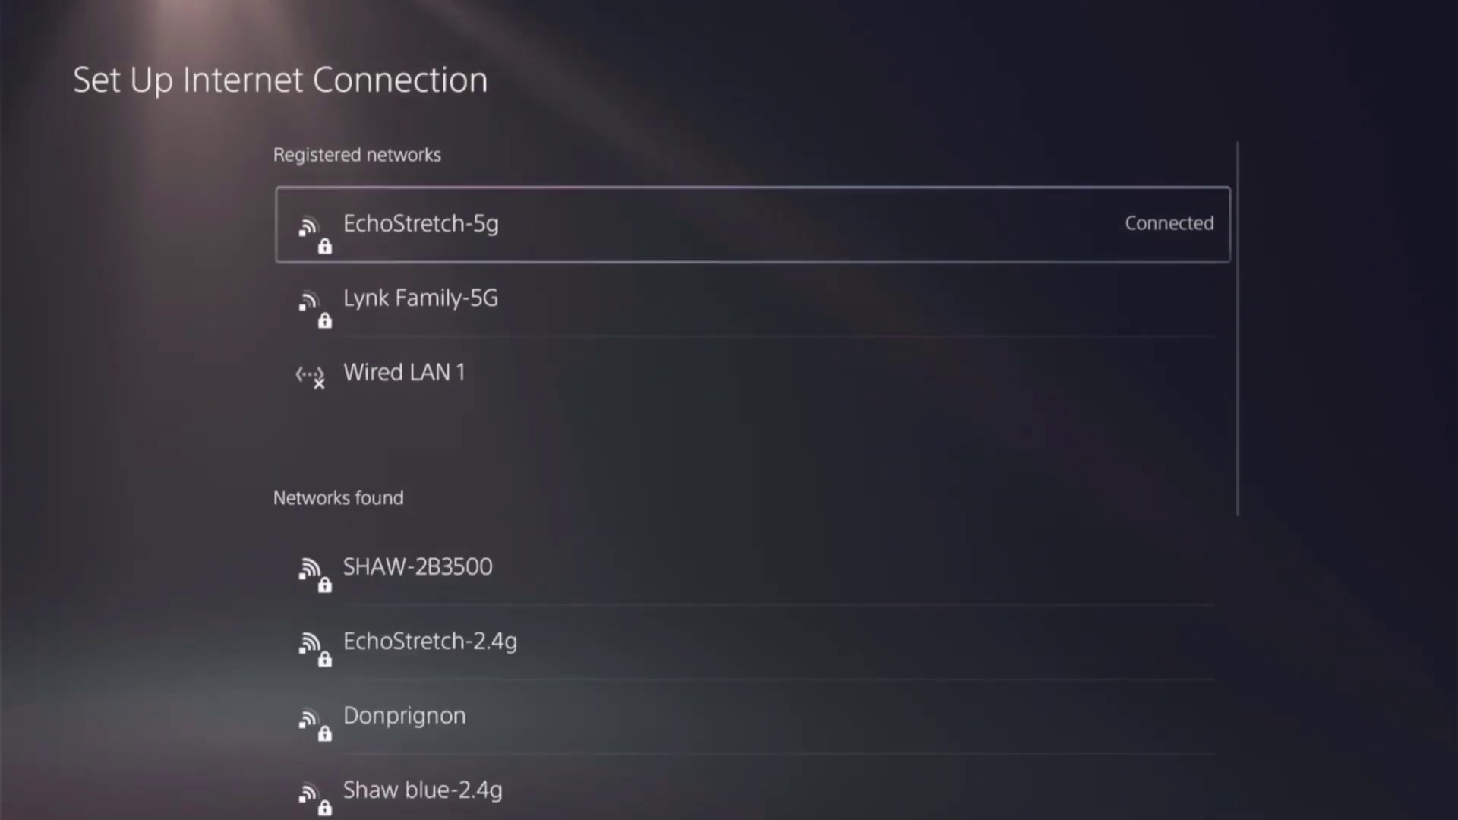
key("Menu")
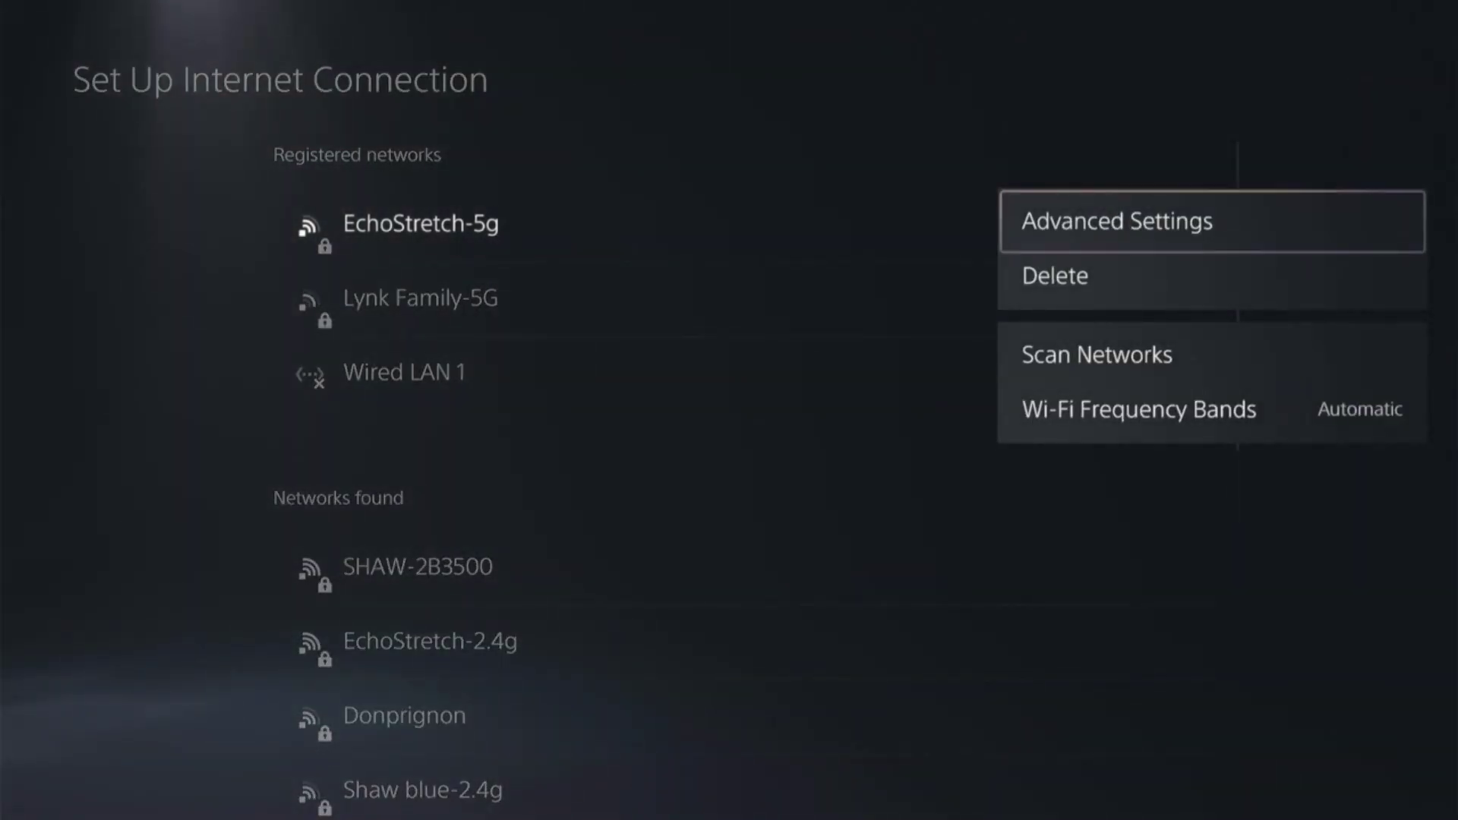
key("Return")
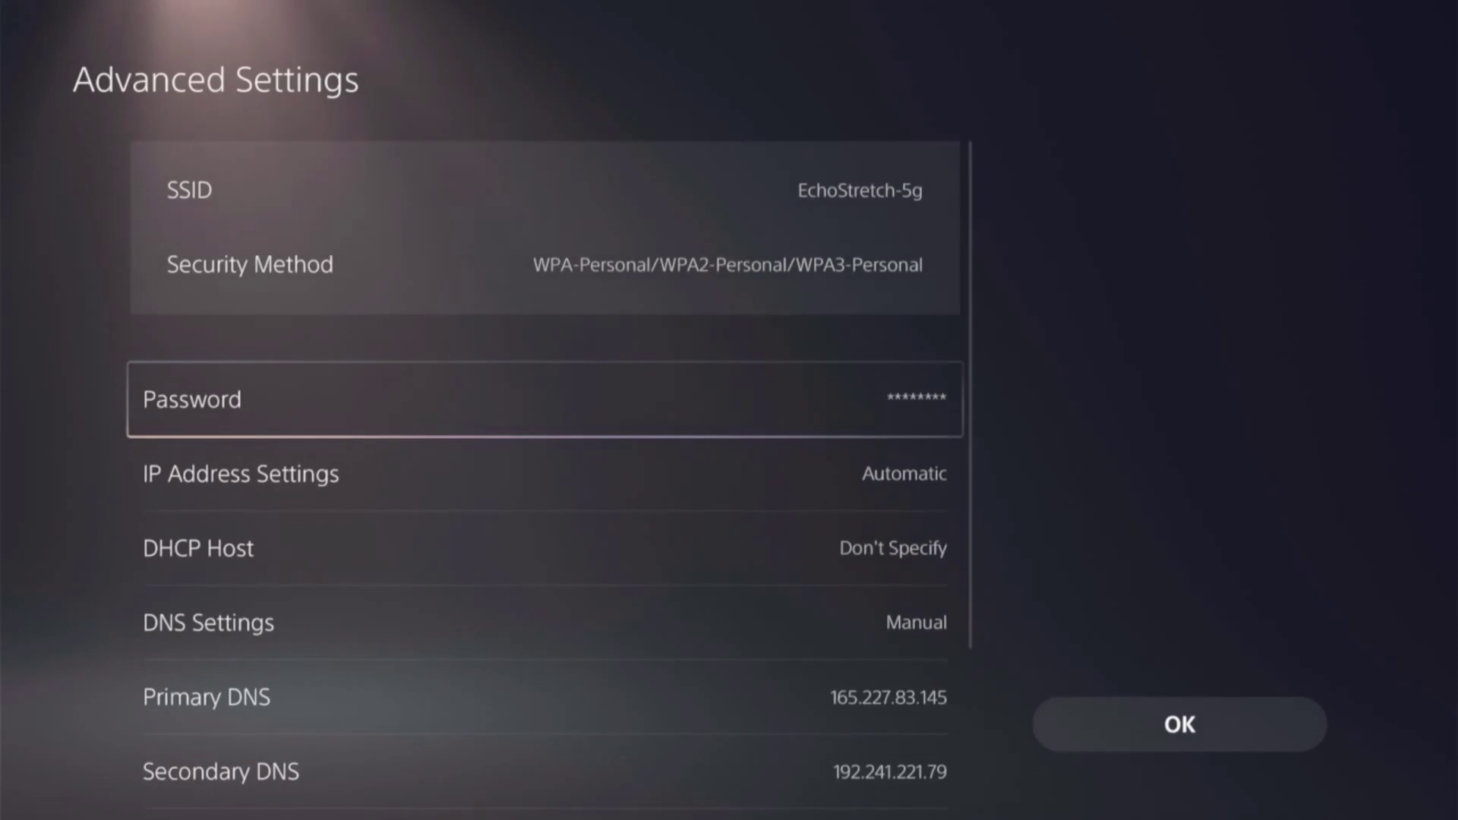
Set the Wi-Fi network's DNS Settings to Manual.
key("Down")
key("Down")
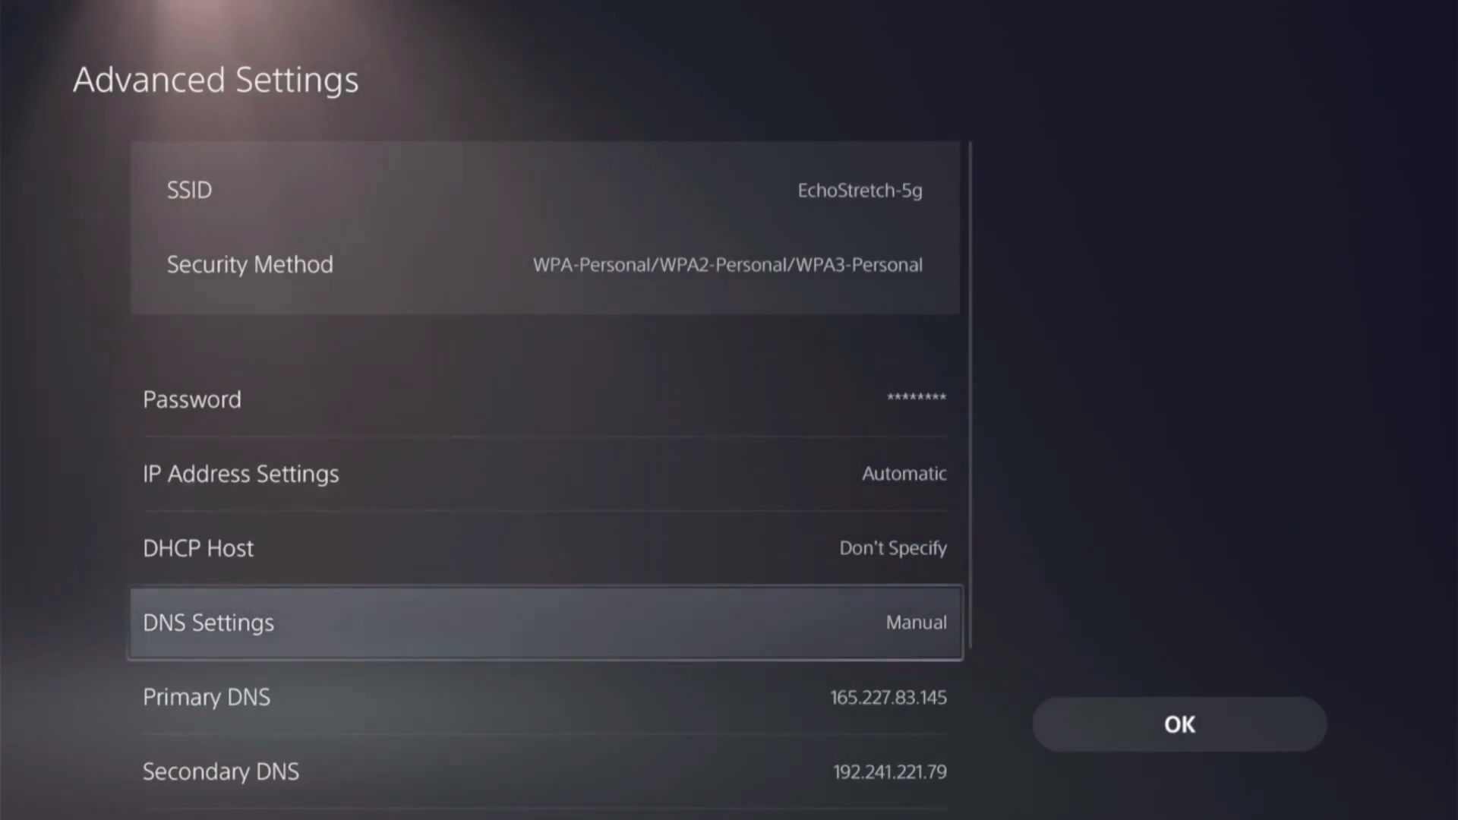
key("Return")
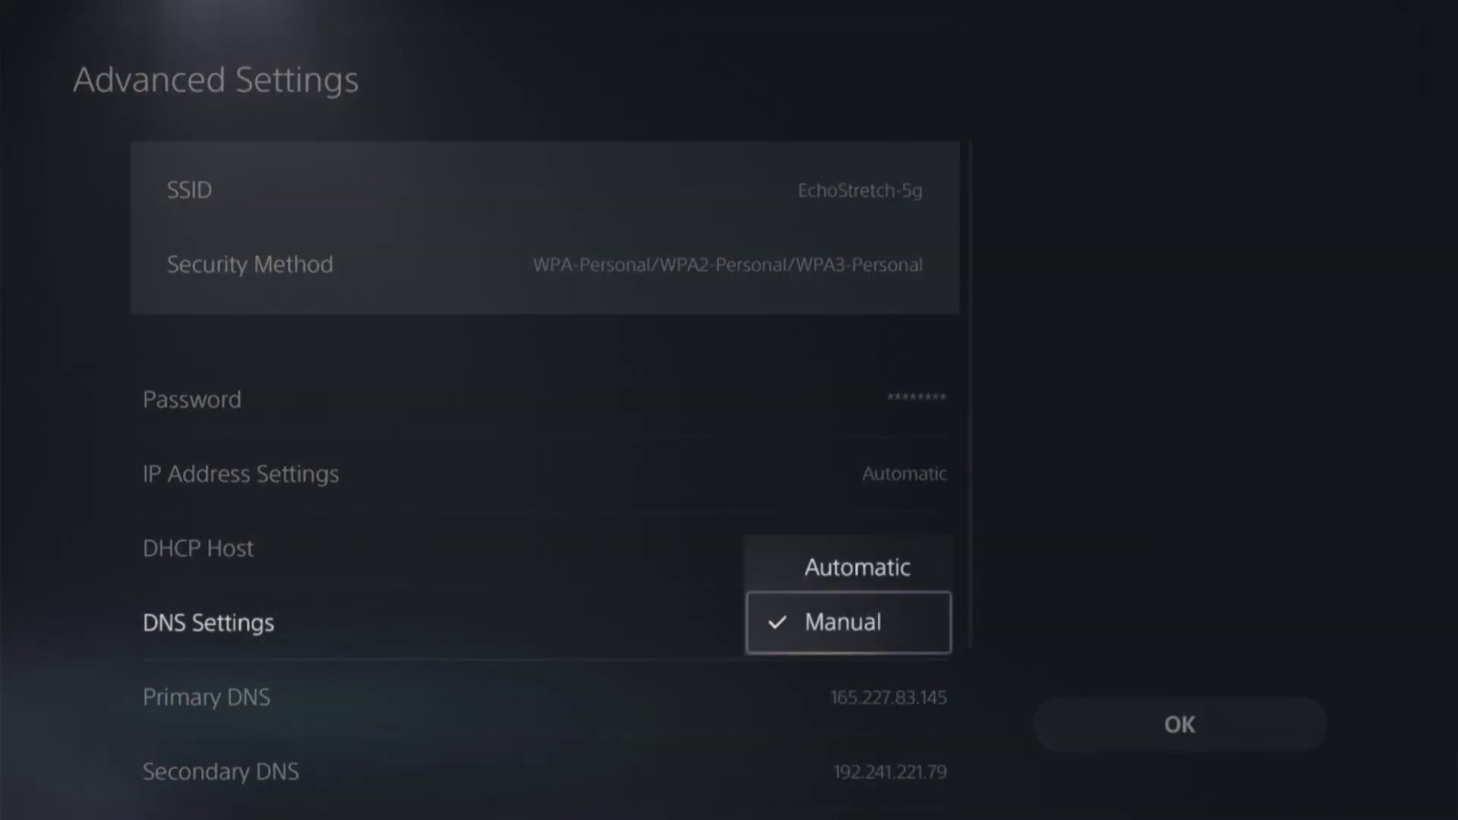
key("Return")
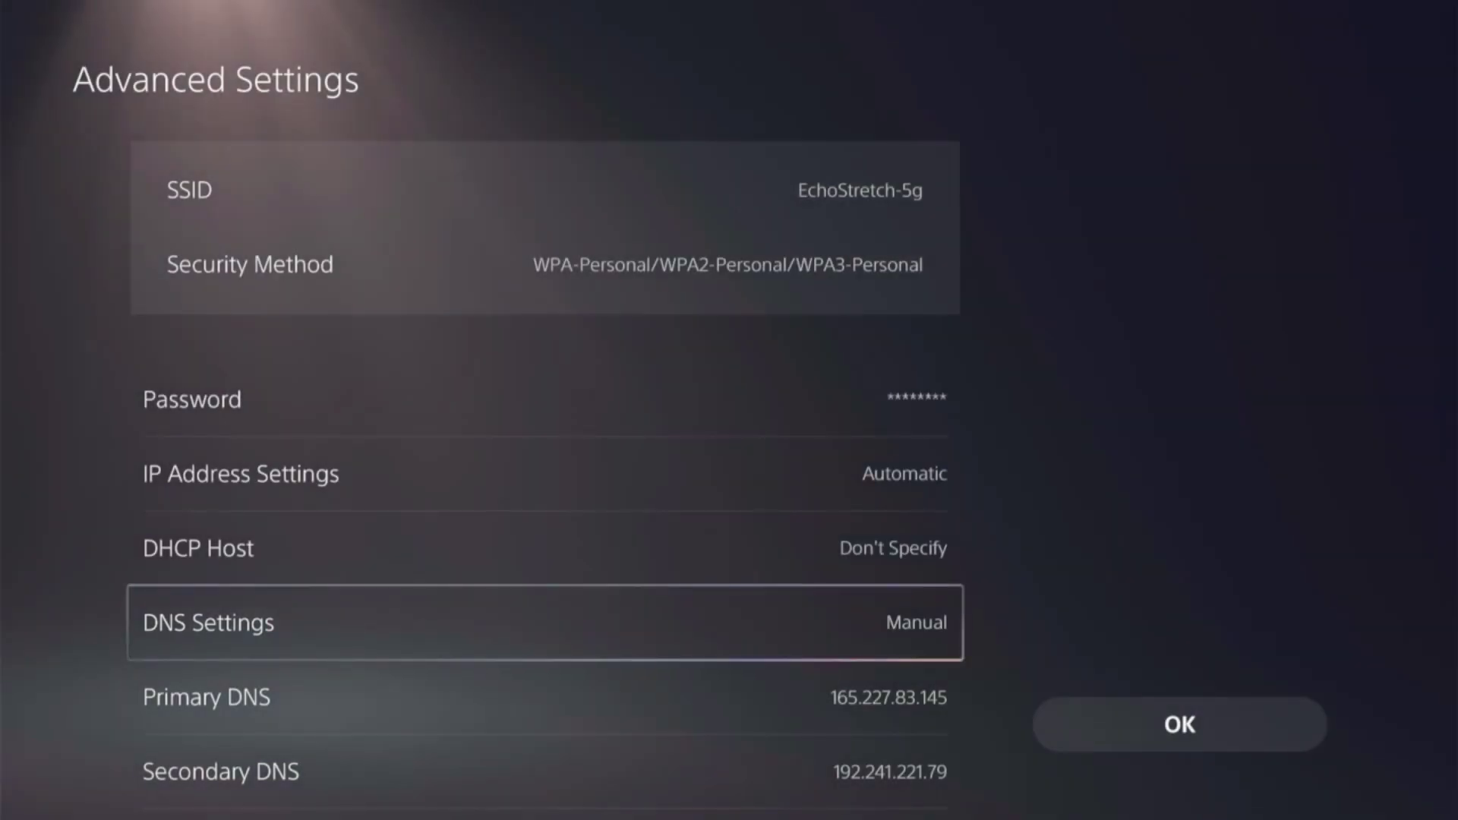
Accept the network's advanced settings with primary DNS 165.227.83.145 and secondary DNS 192.241.221.79.
key("Down")
key("Down")
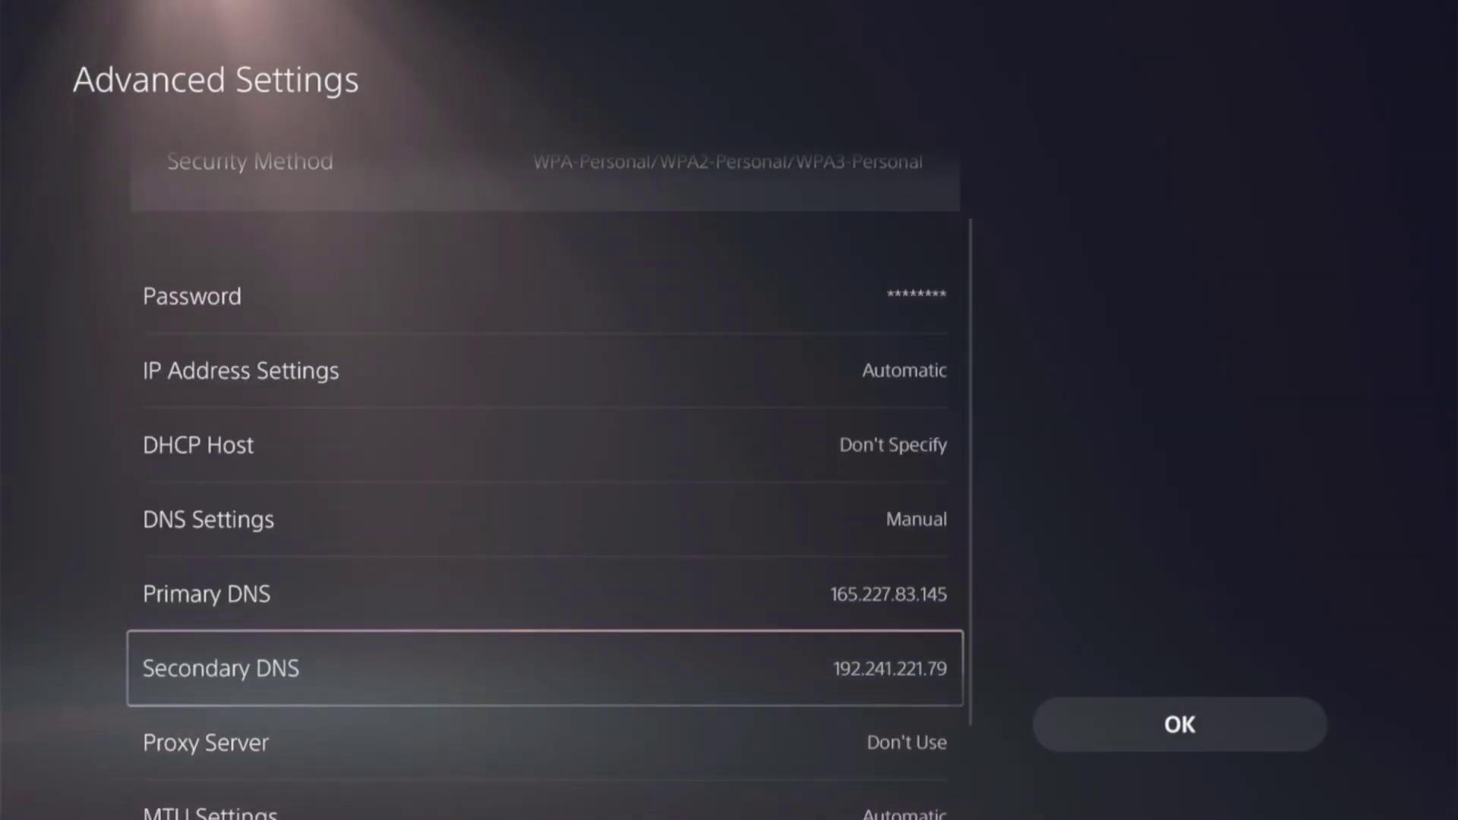
key("Up")
key("Down")
key("Up")
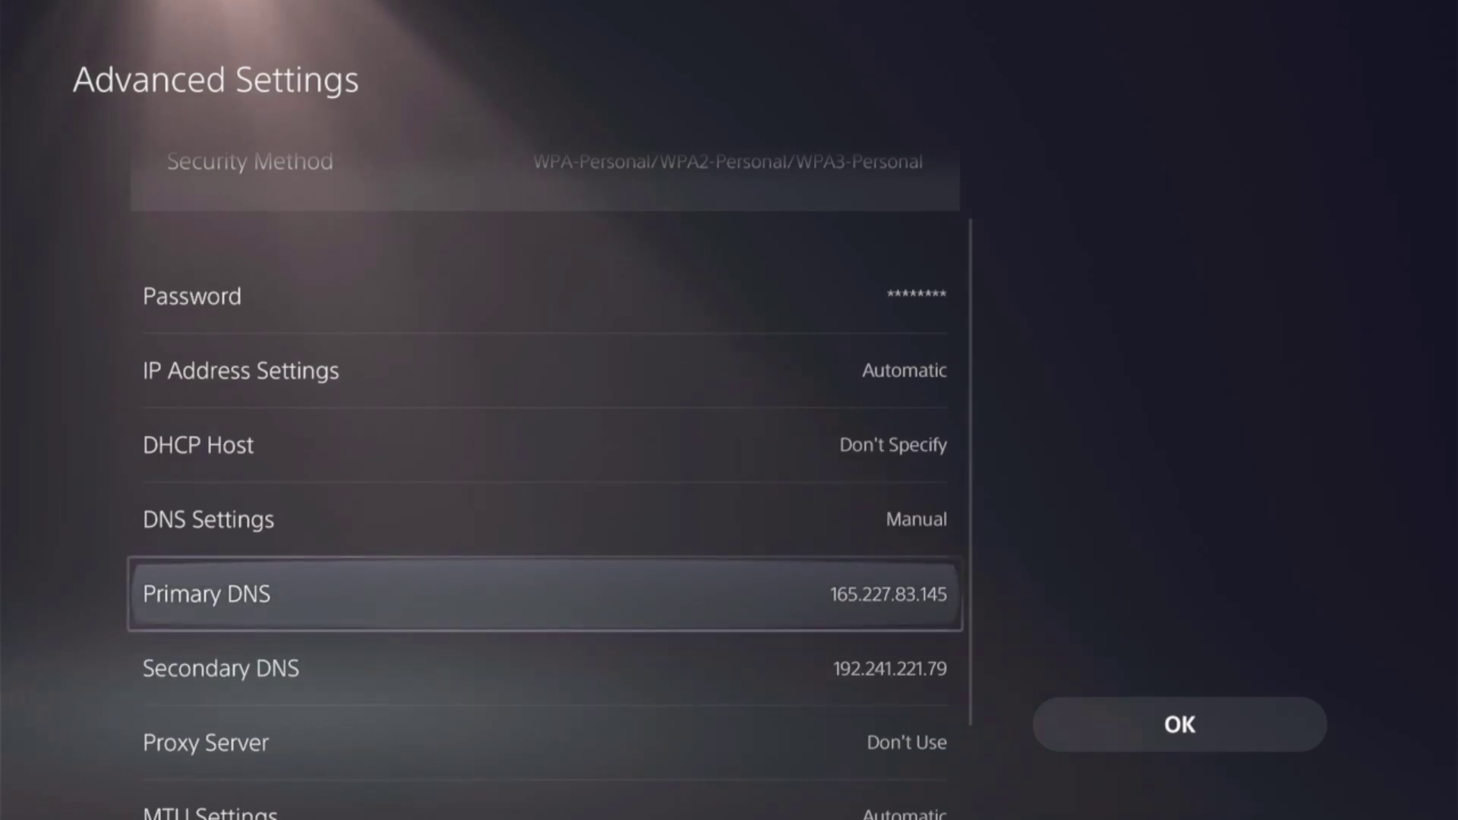
key("Down")
key("Up")
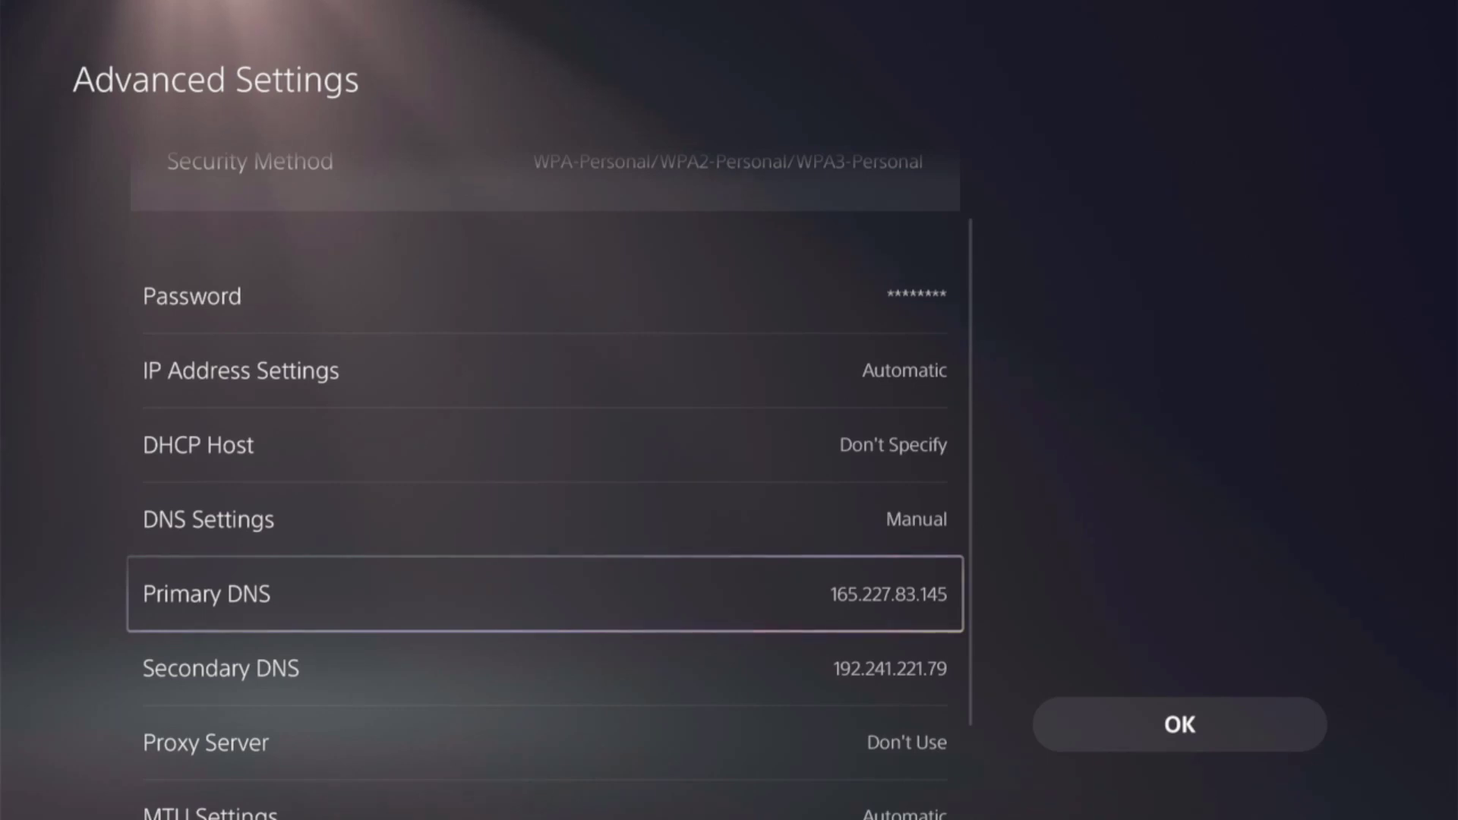
key("Right")
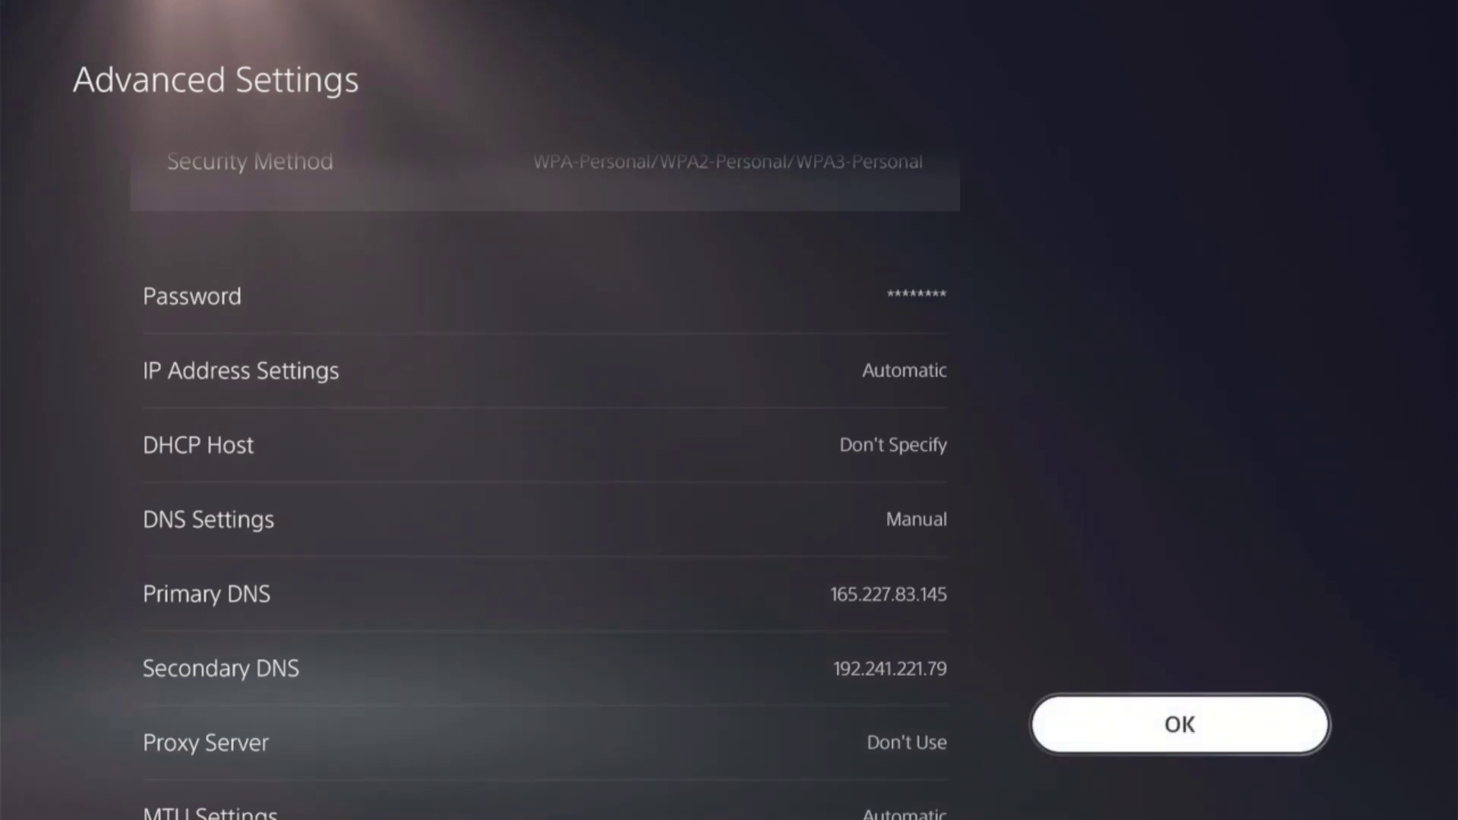
key("Return")
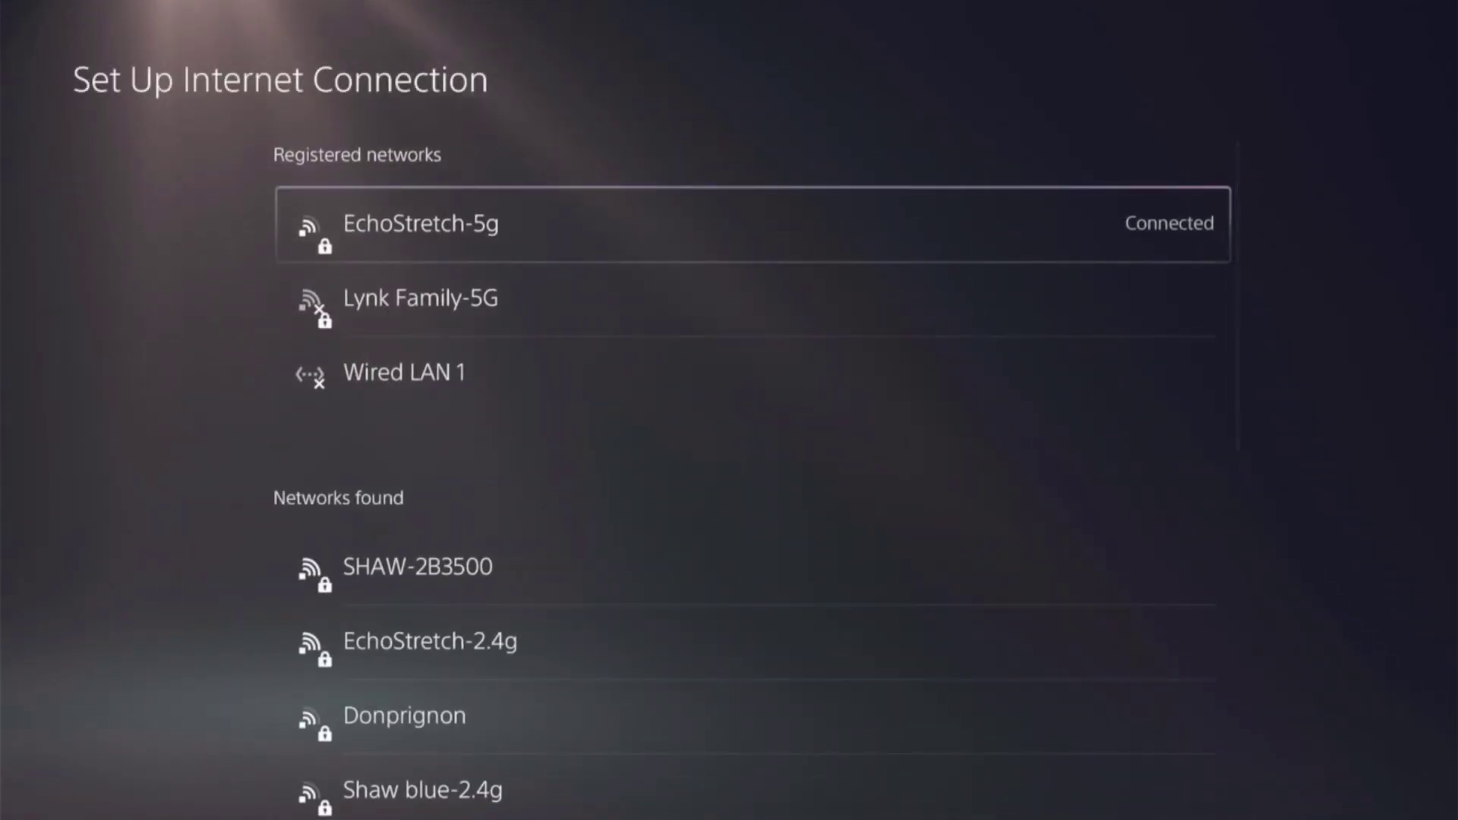
Examine the console's connection status details, including the Wi-Fi and IP address information, and exit the system settings.
key("Escape")
key("Left")
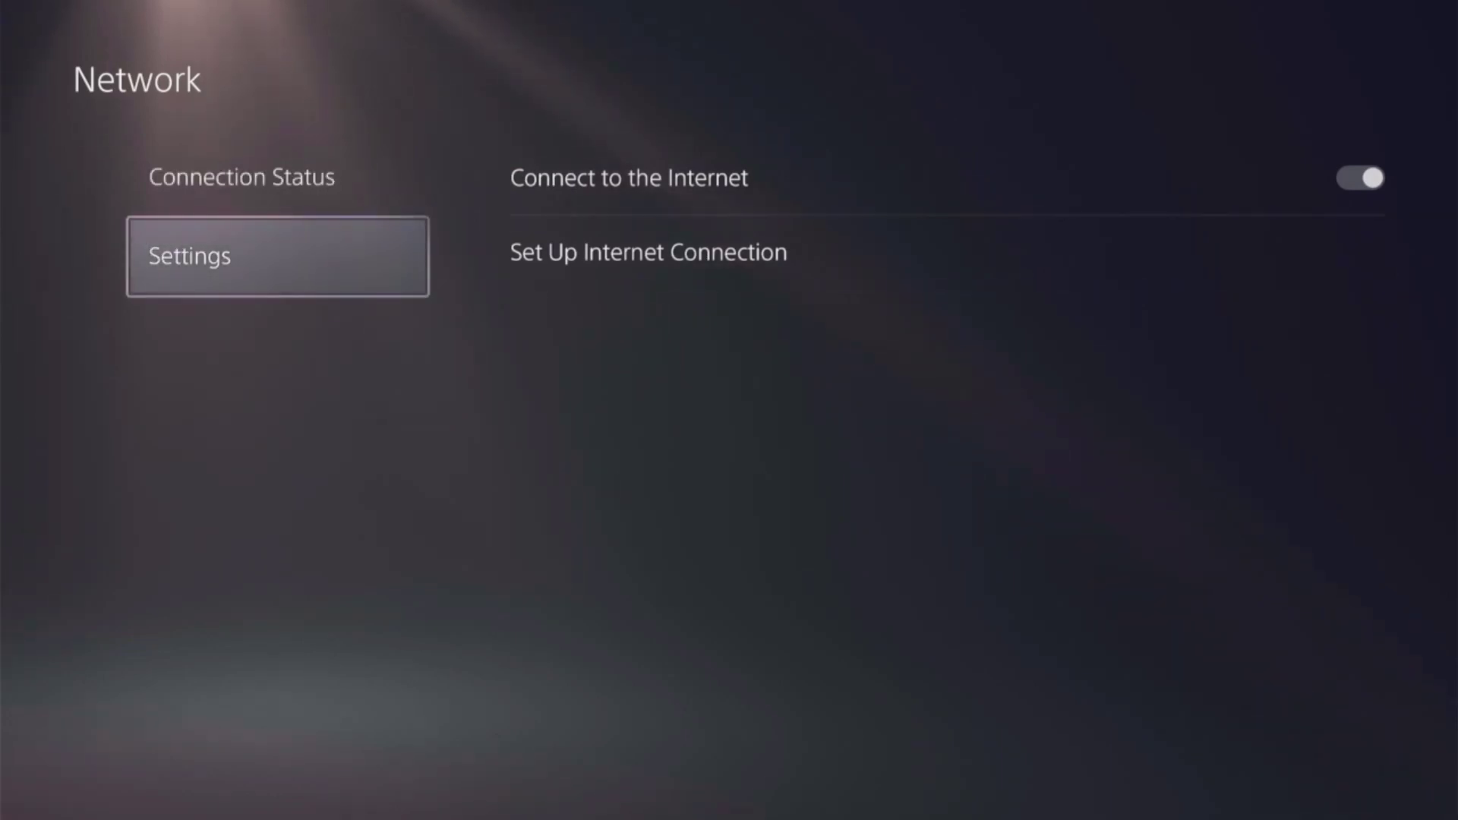
key("Escape")
key("Return")
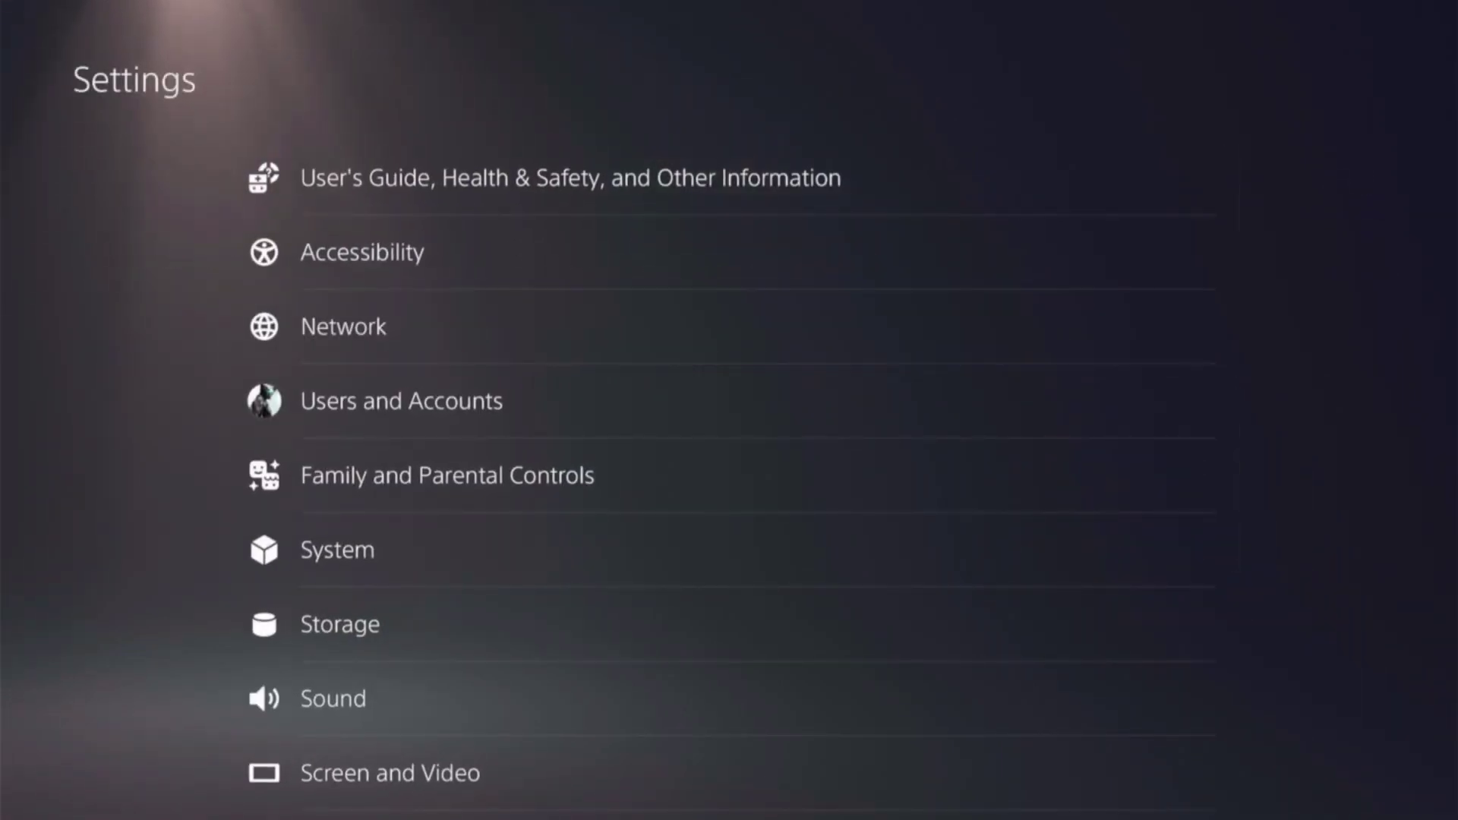
key("Right")
key("Down")
key("Return")
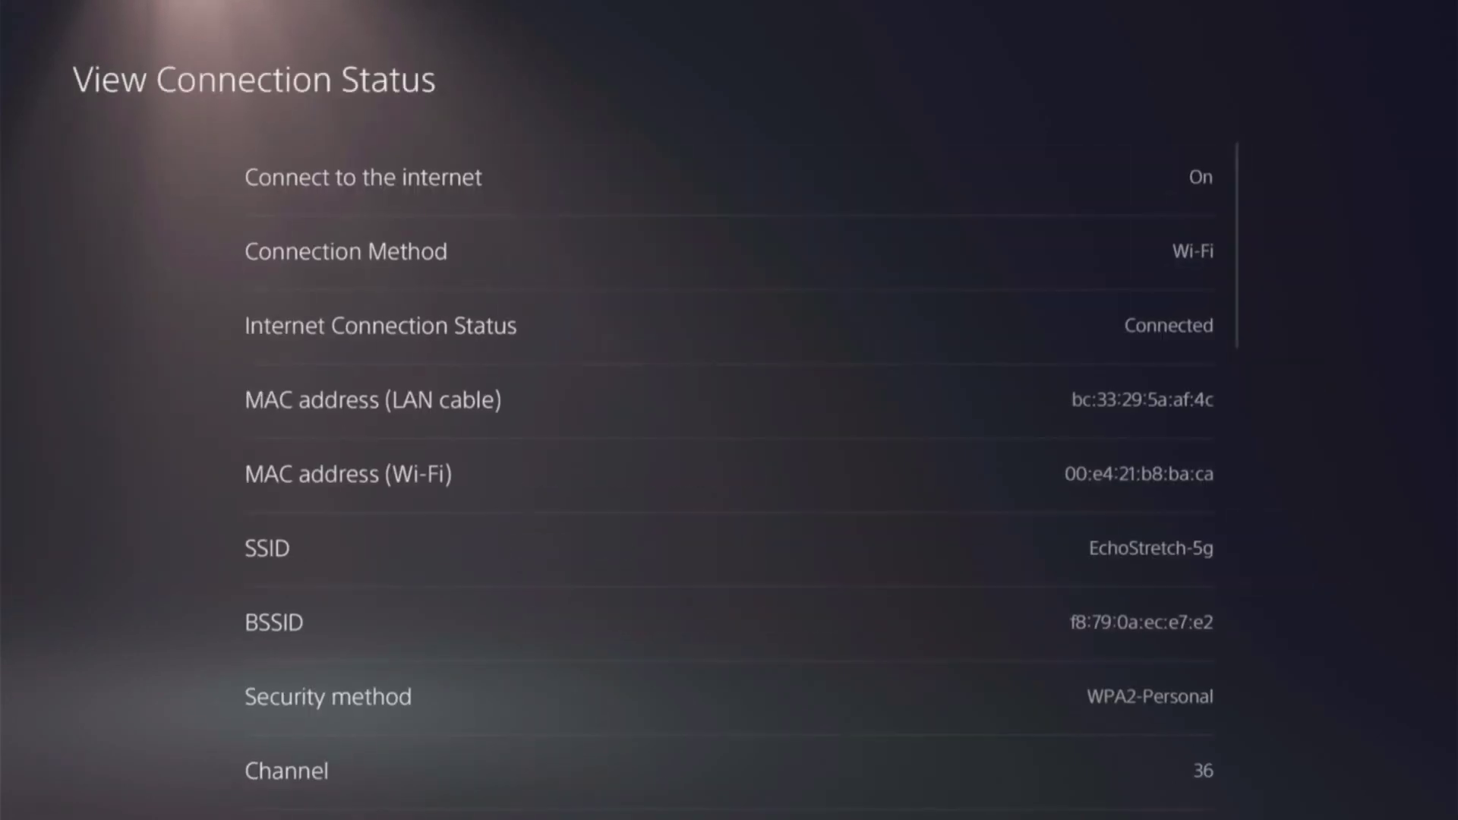
scroll(729, 470, "down", 6)
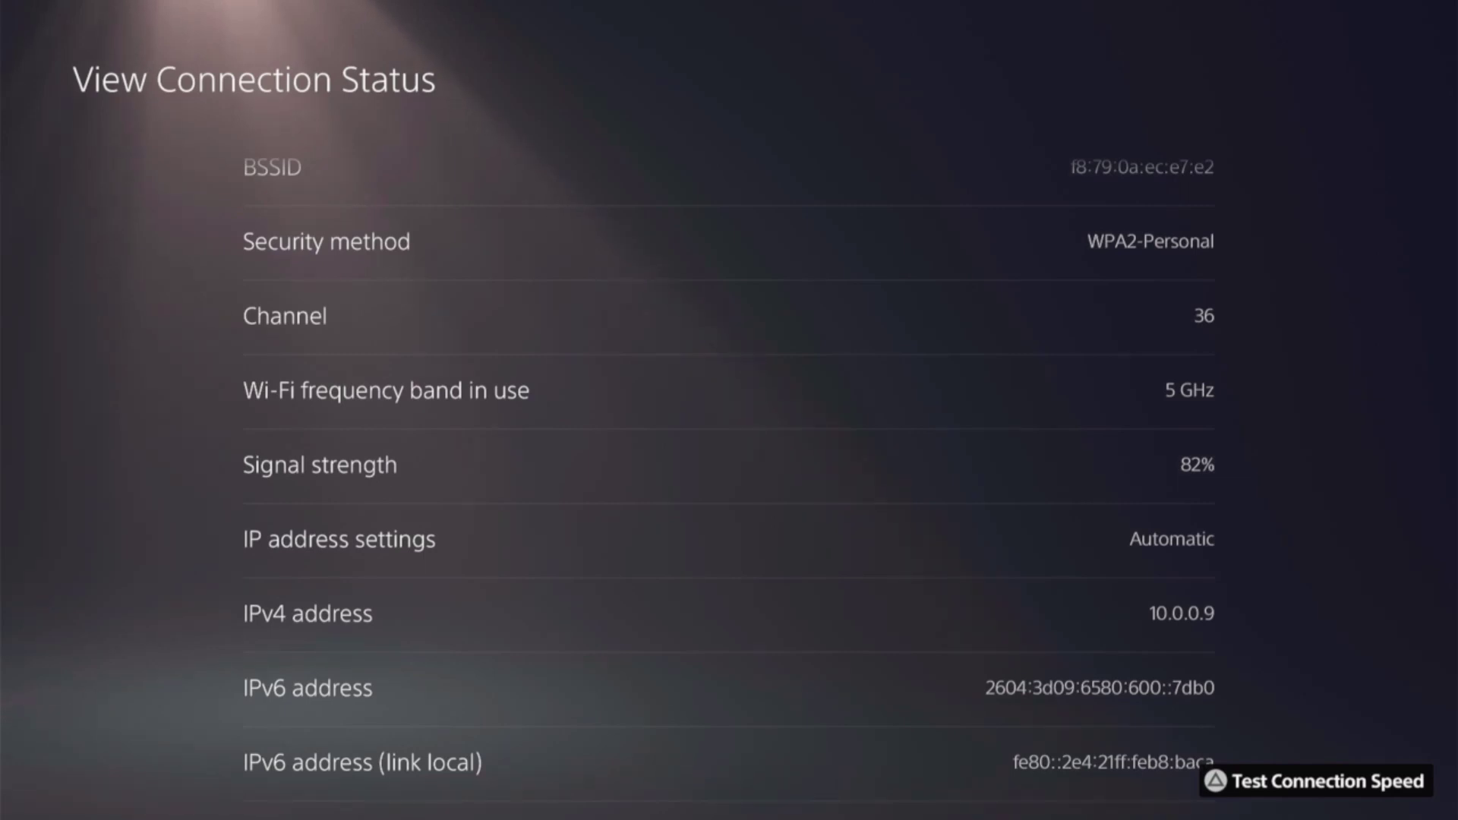
key("Escape")
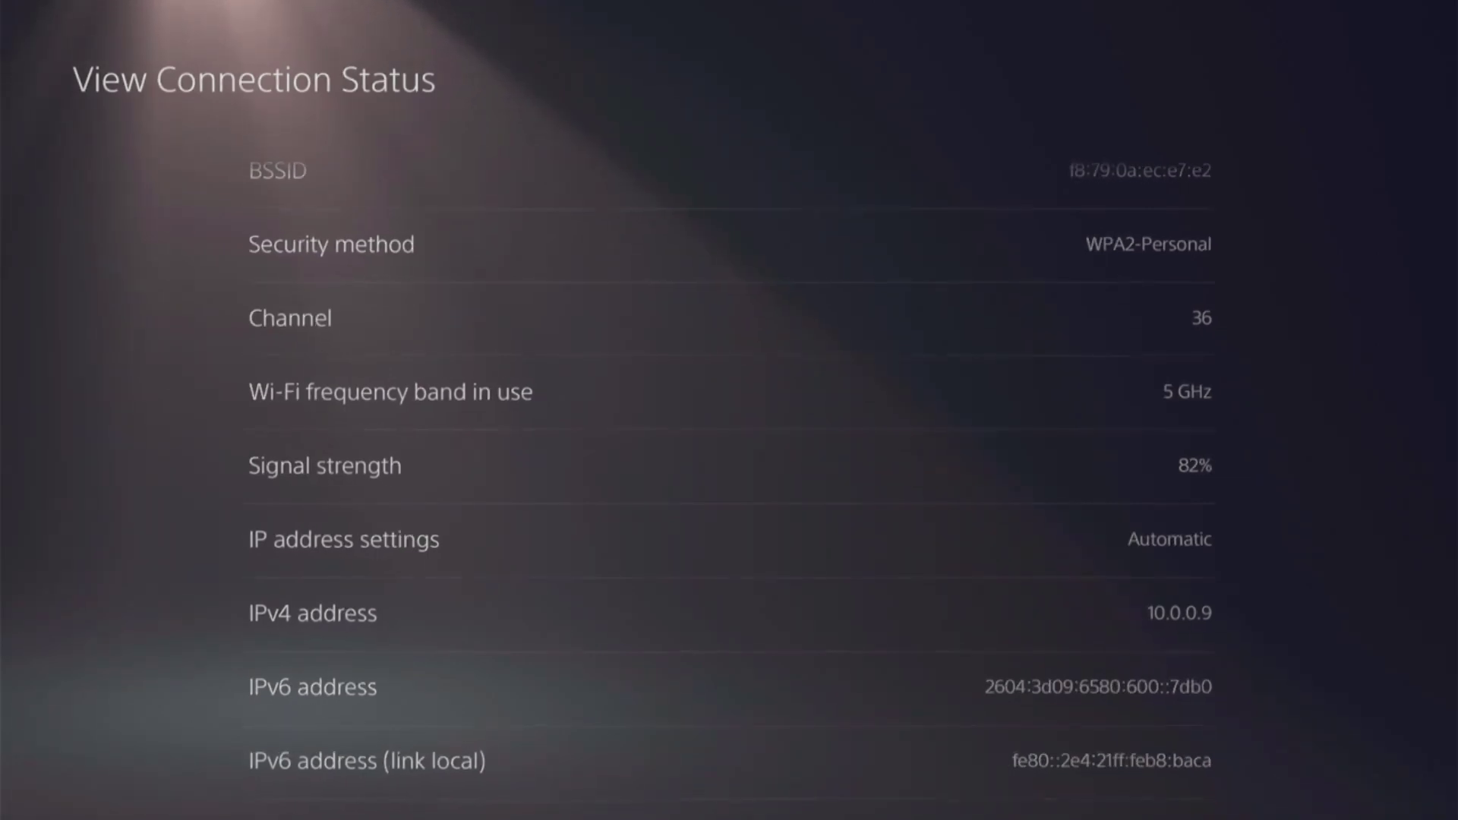
key("Escape")
key("Escape")
key("Escape")
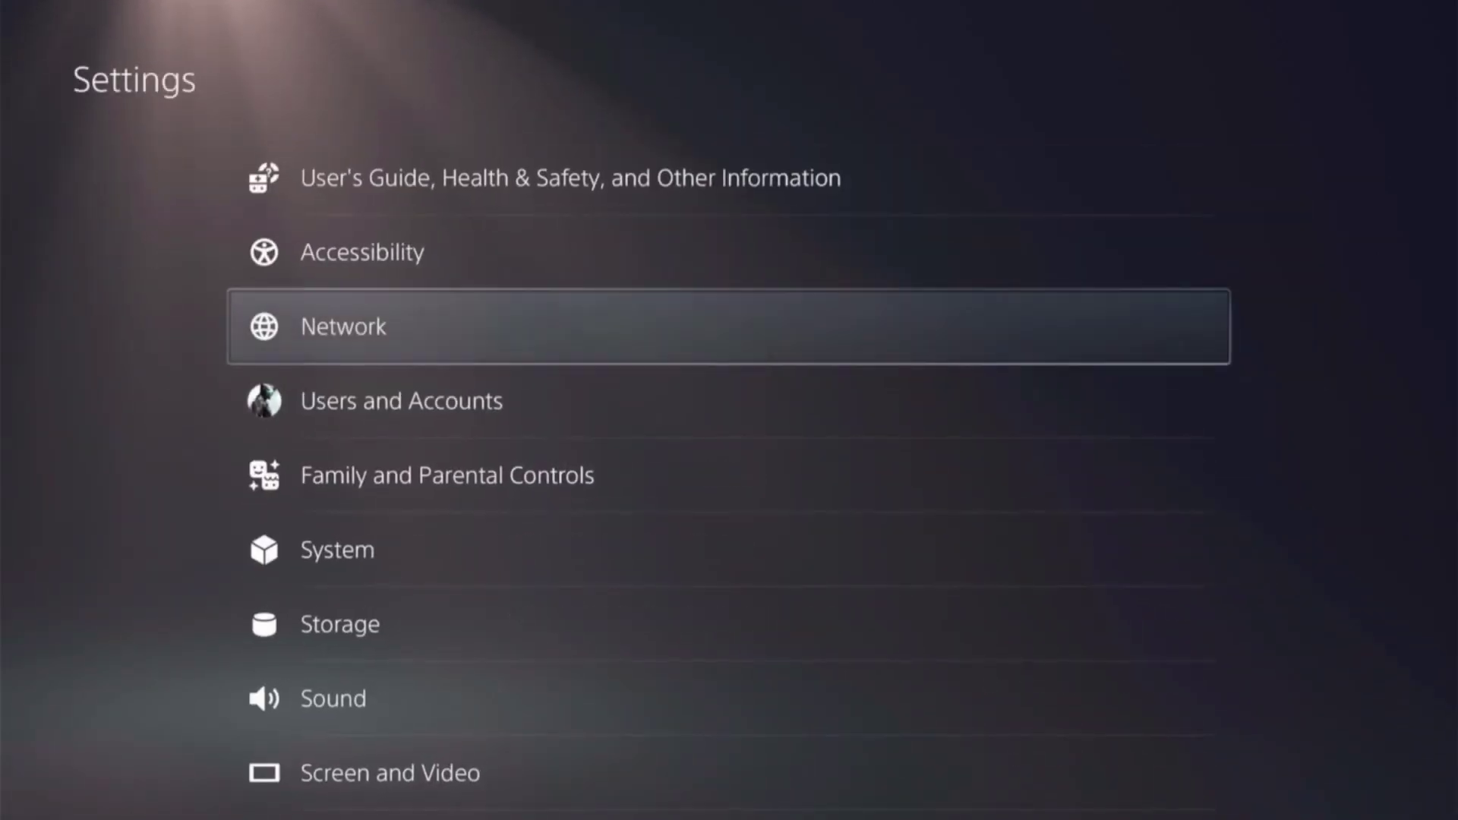
key("Escape")
Open the User's Guide from the system settings and allow the page to display despite its invalid certificate.
key("Return")
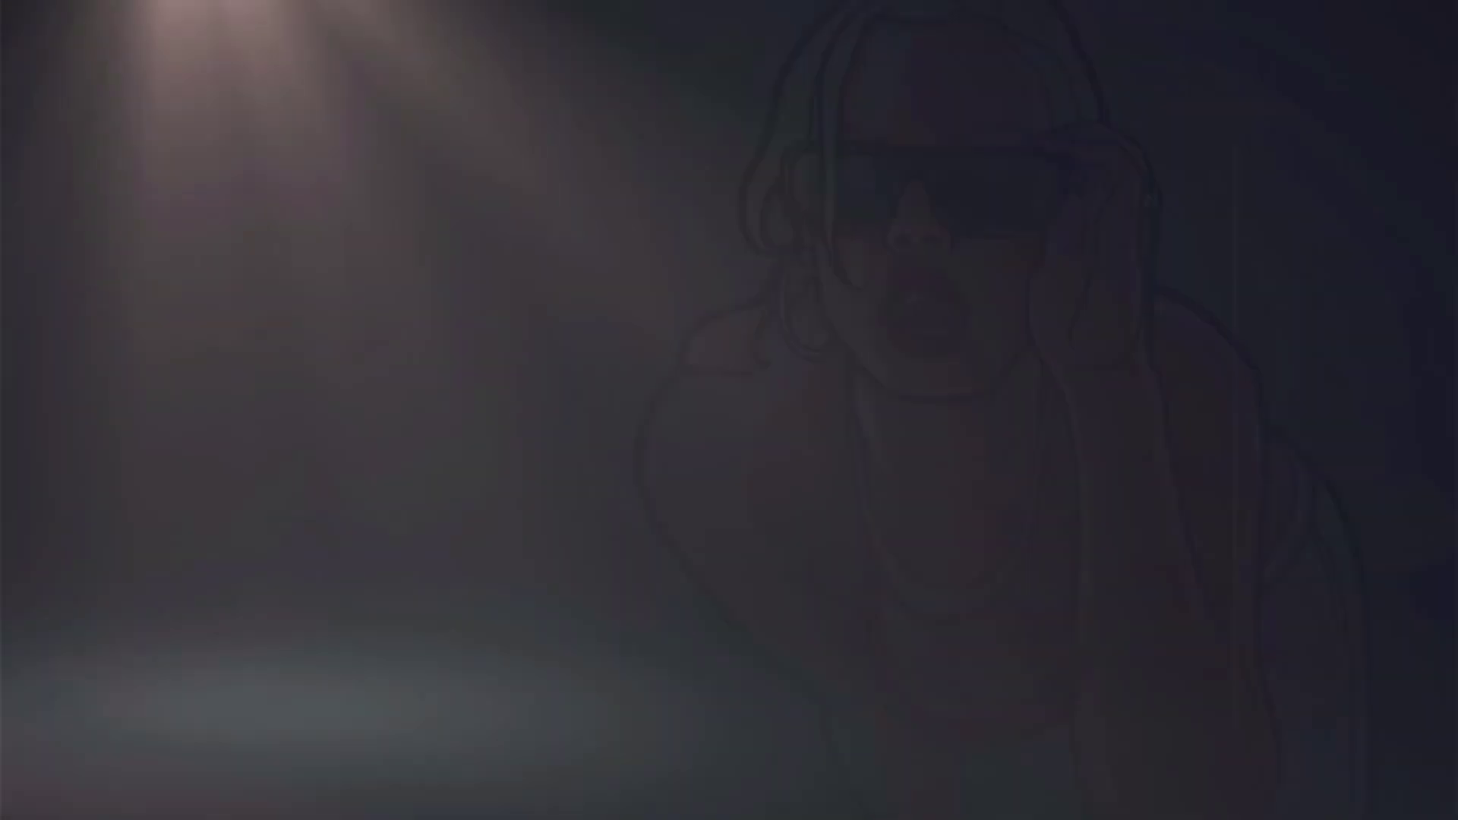
key("Up")
key("Up")
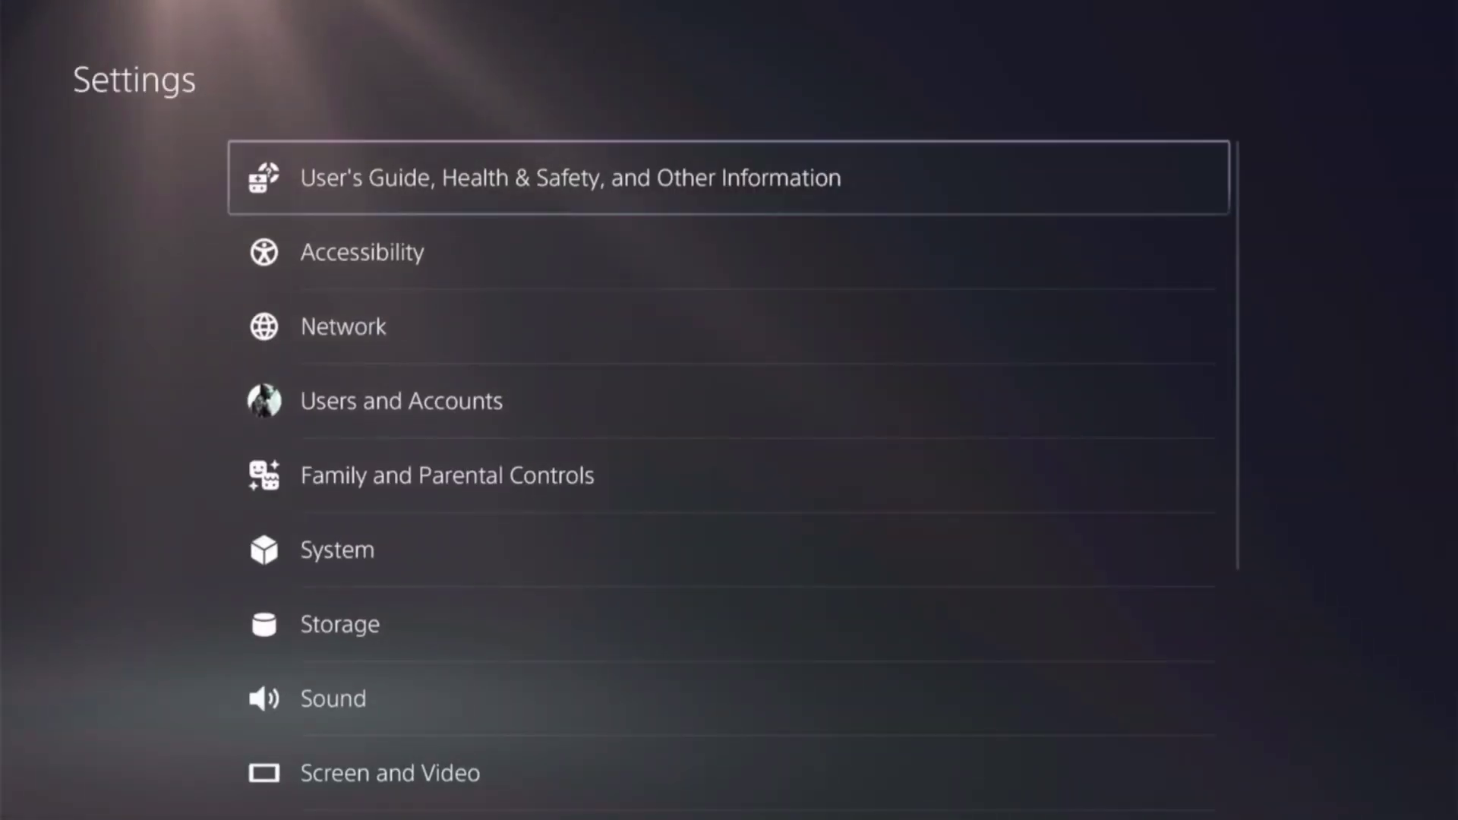
key("Return")
key("Right")
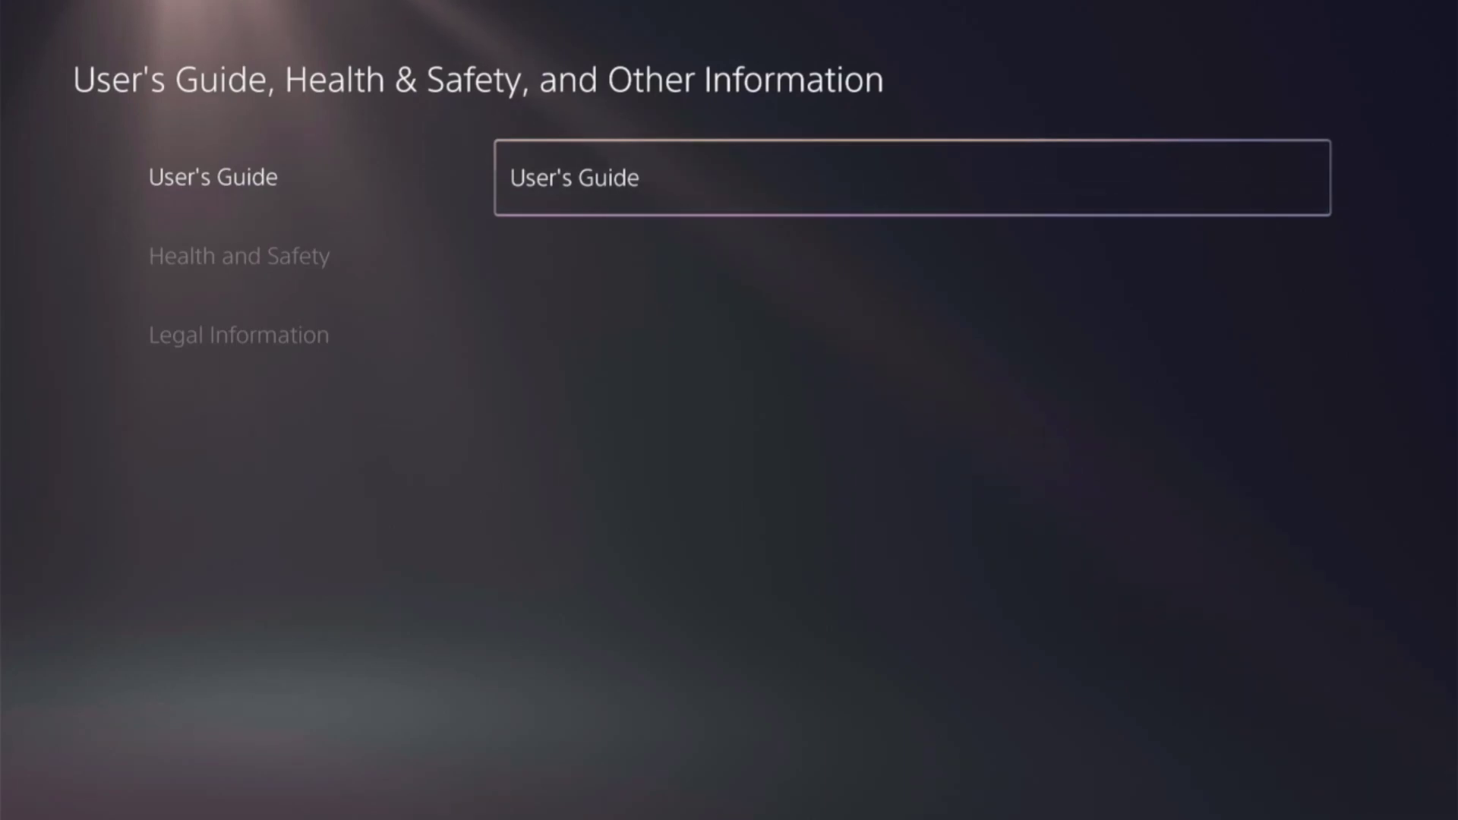
key("Return")
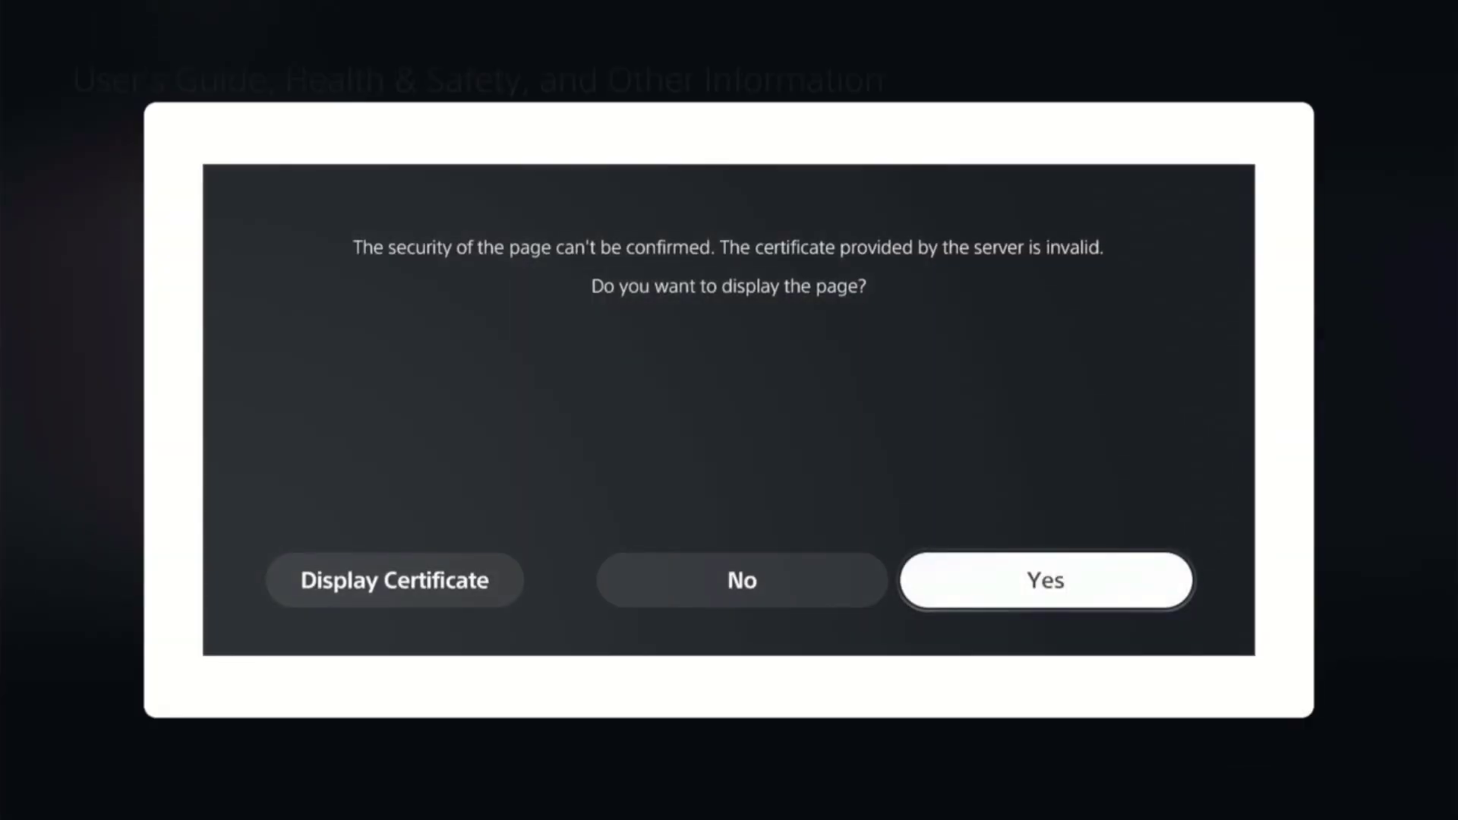
key("Return")
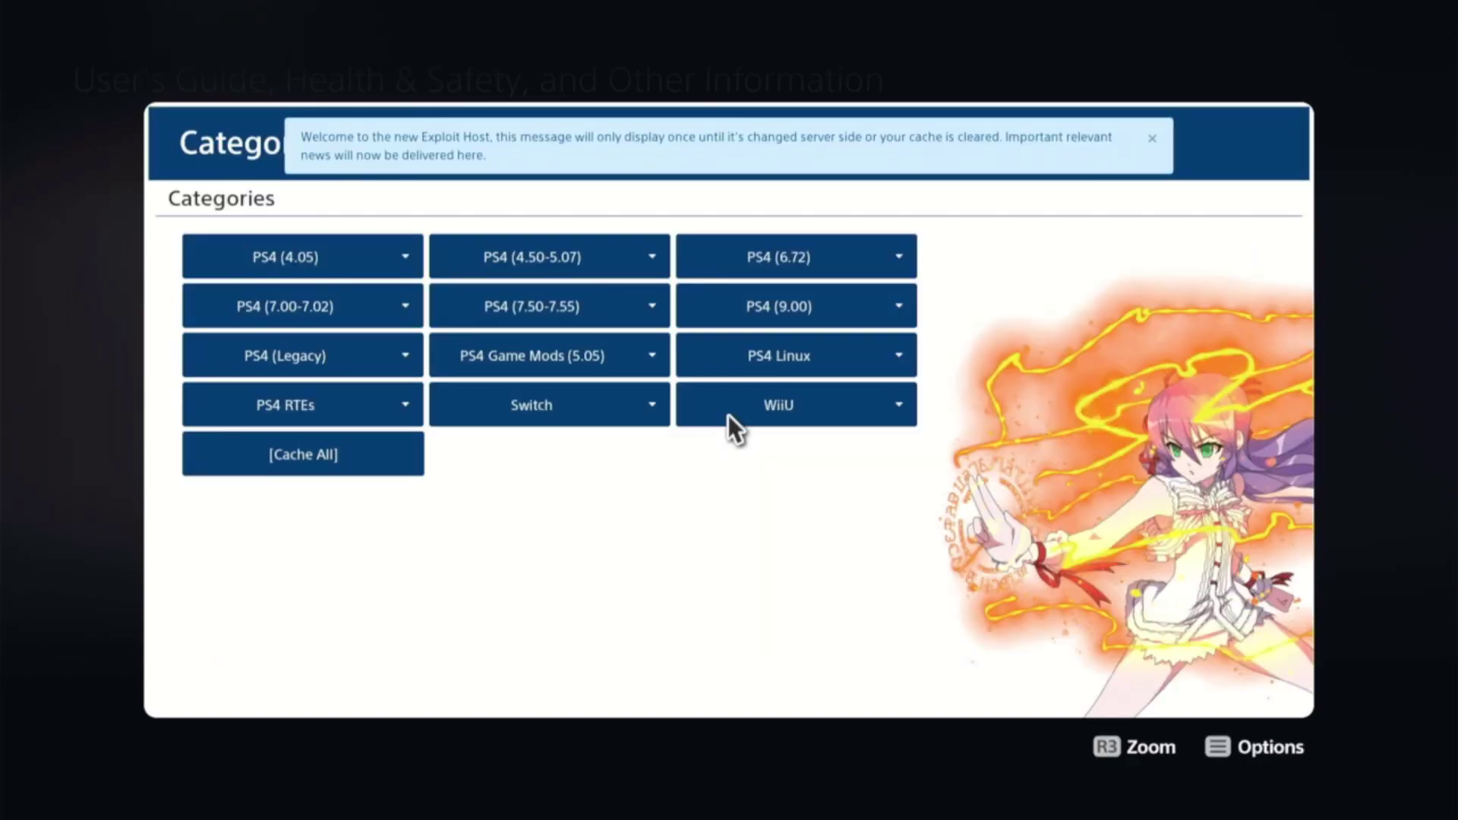
Bring up the exploit host page's Settings dialog and switch to its URL Redirector.
key("F1")
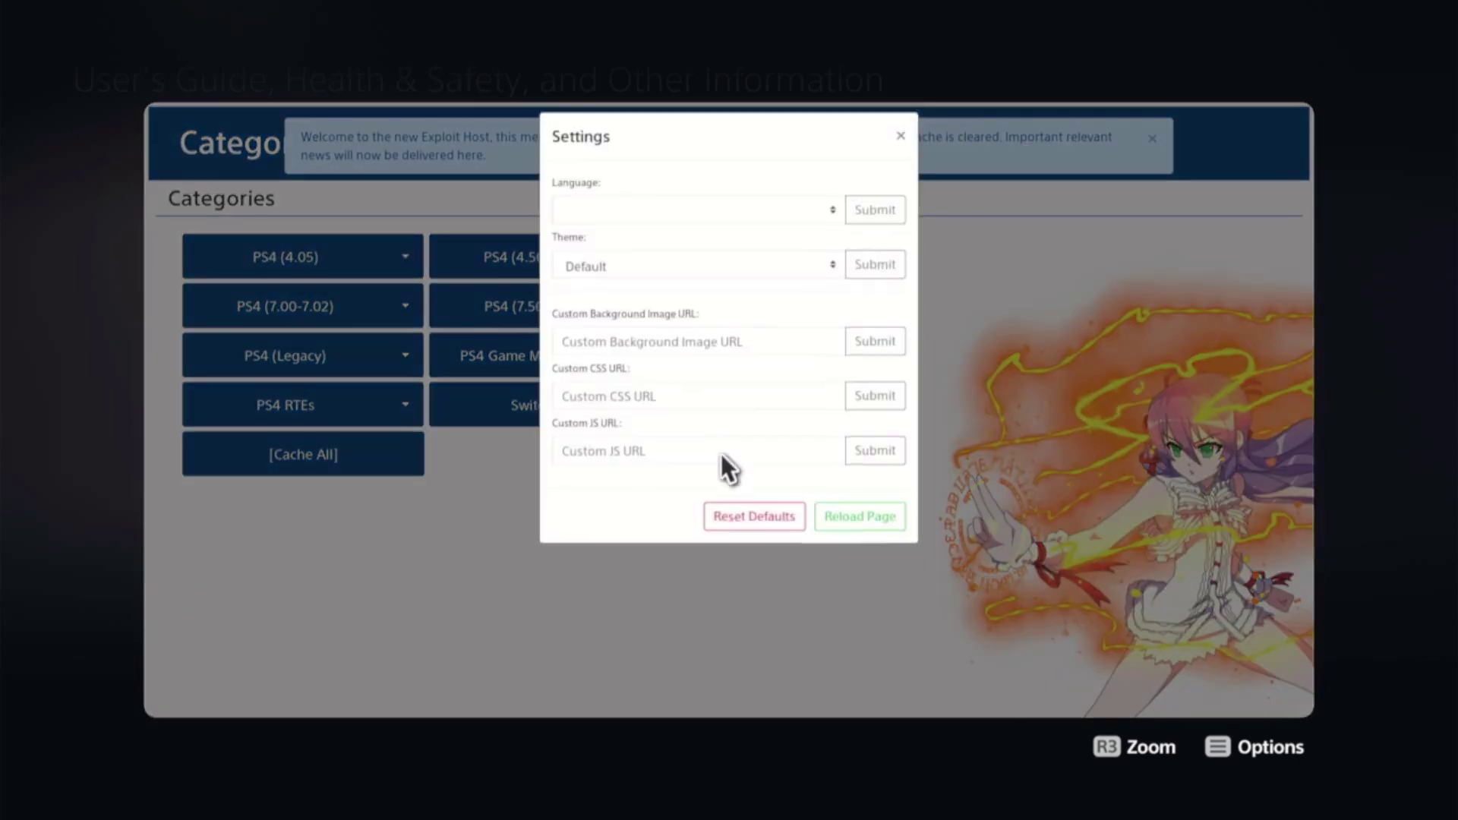
key("F2")
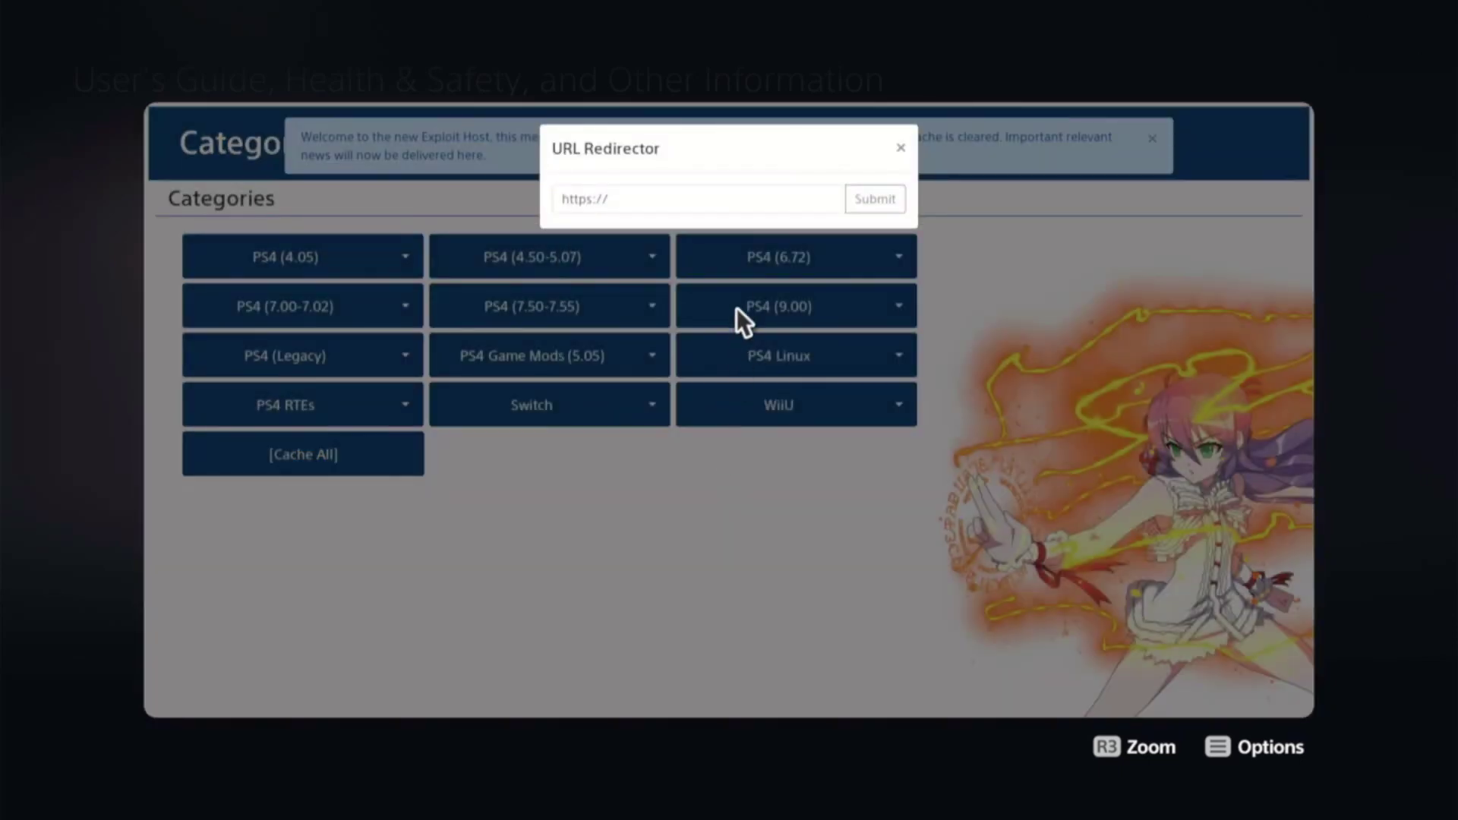
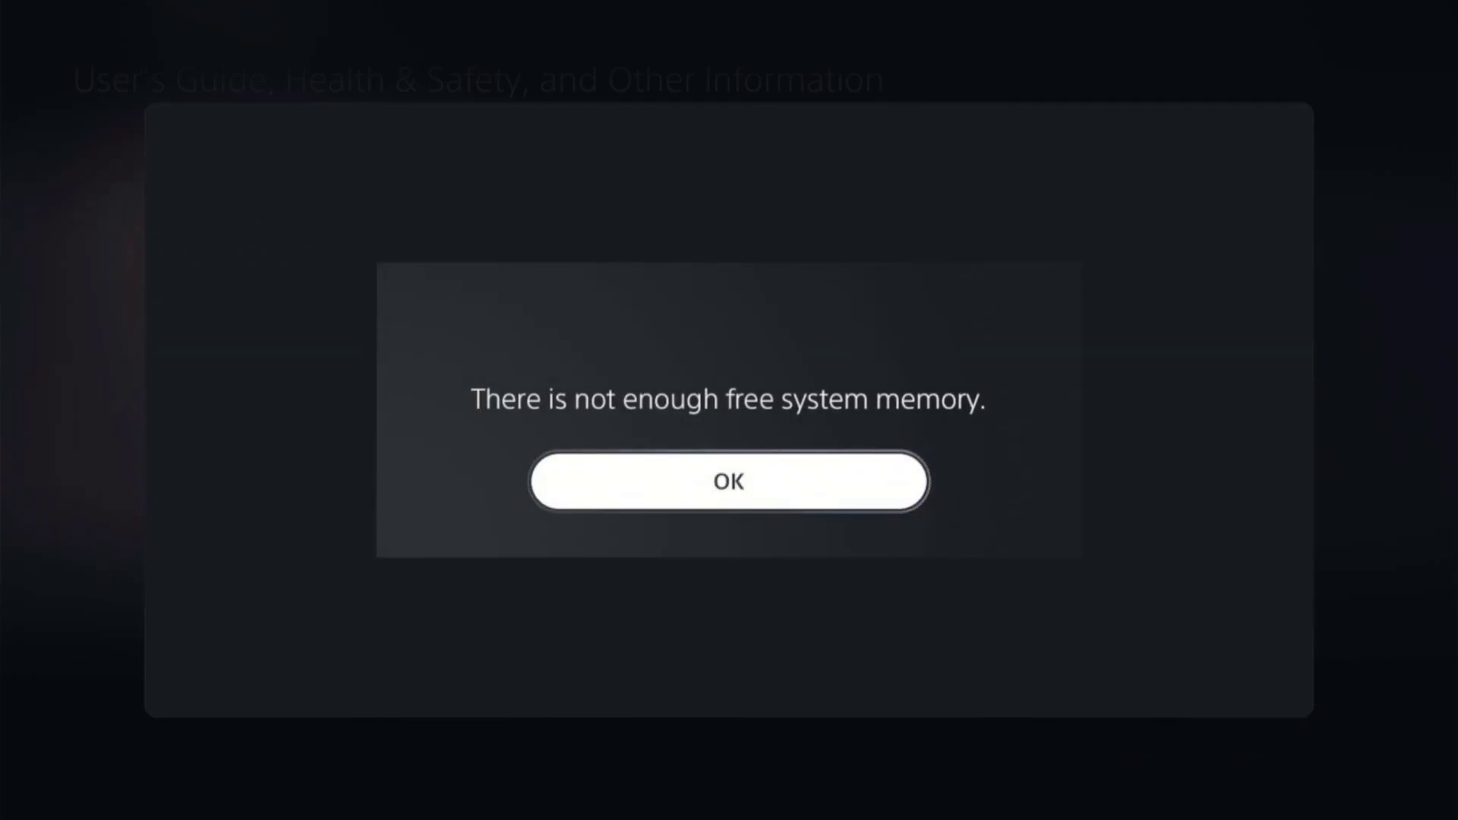
Dismiss the system memory notice shown over the User's Guide page.
key("Return")
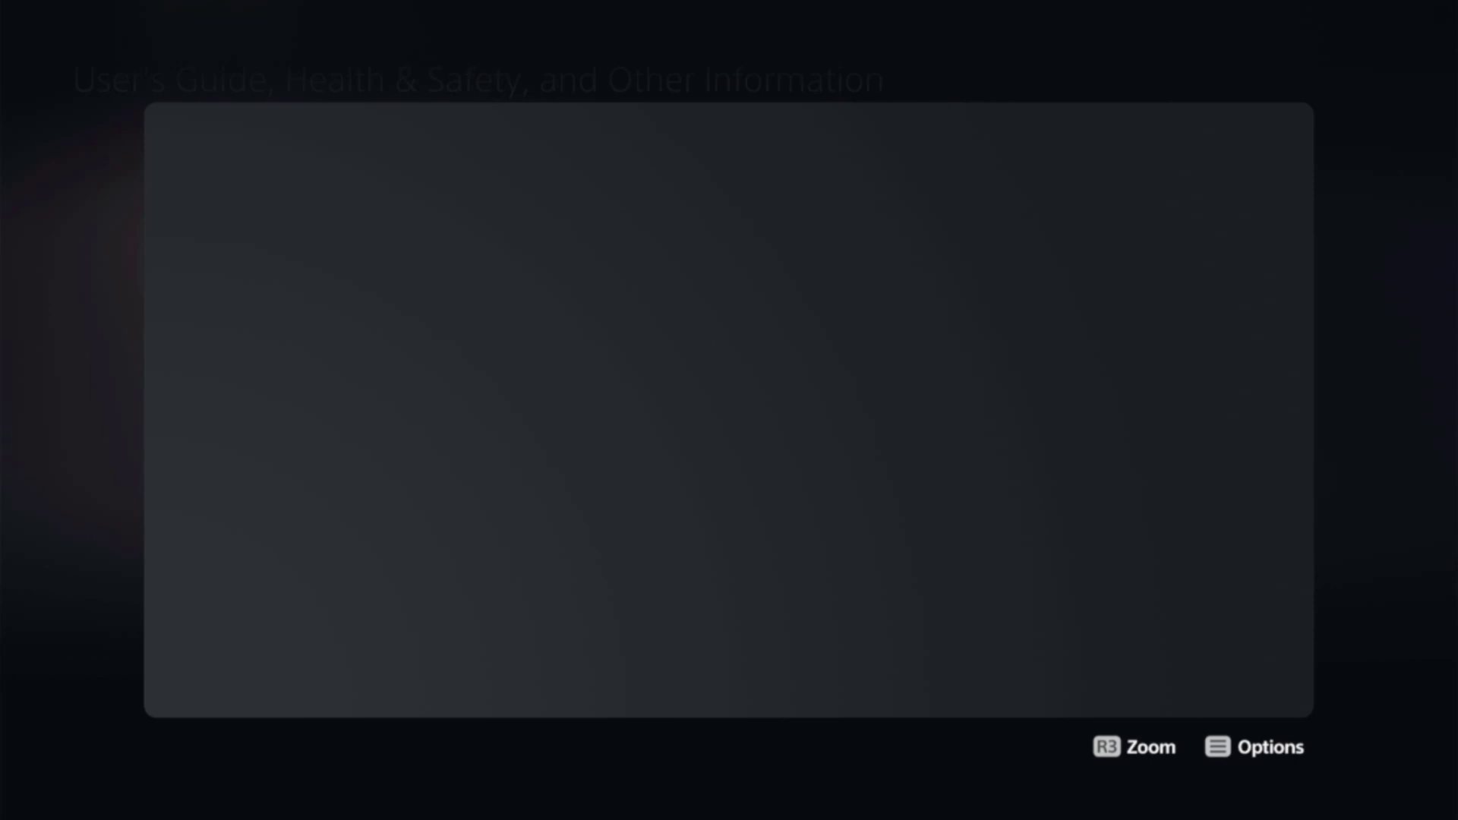
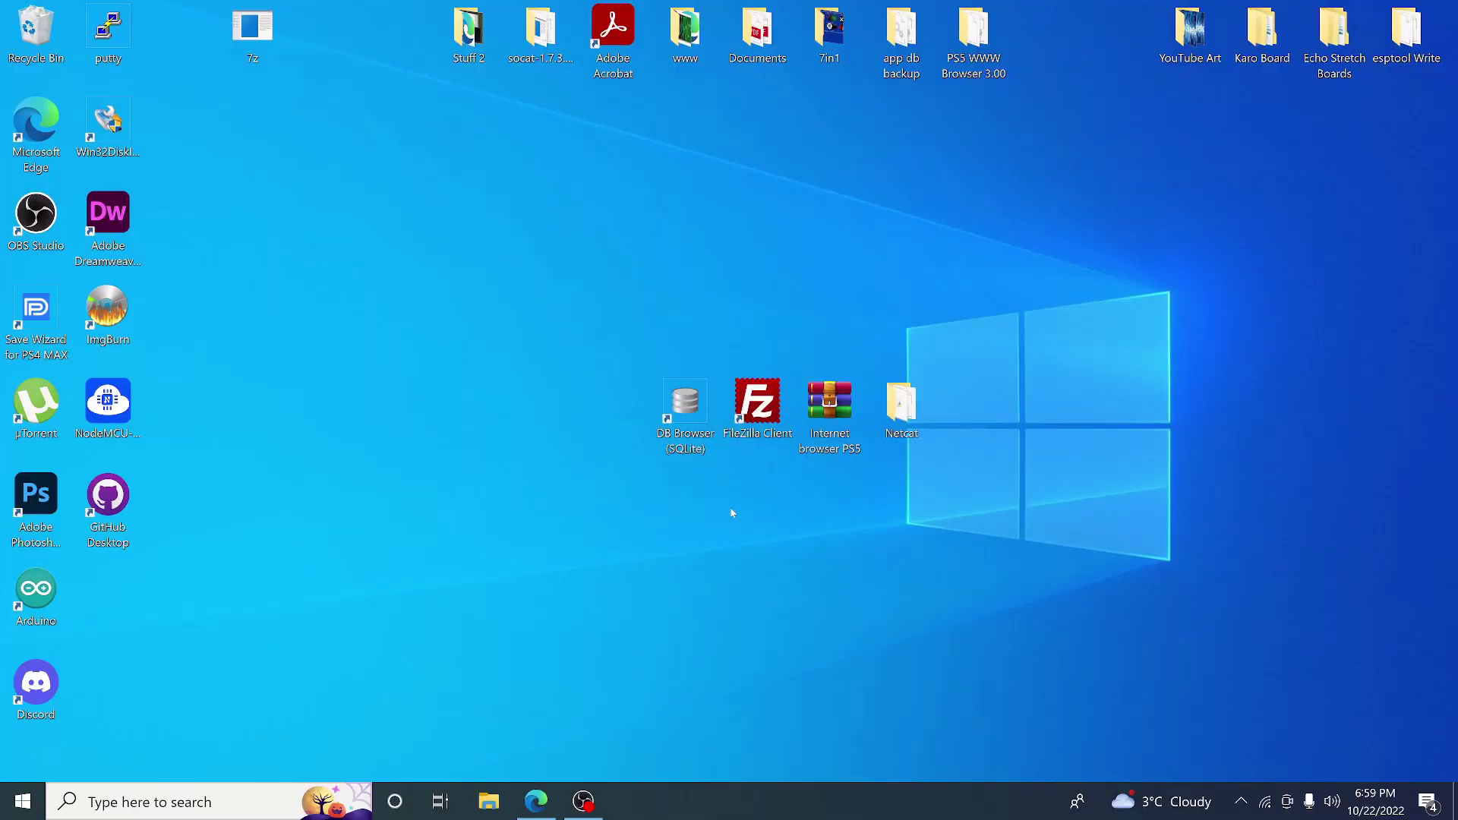
Open the Netcat folder on the desktop and launch NetCat GUI v1.1 from it.
double_click(887, 420)
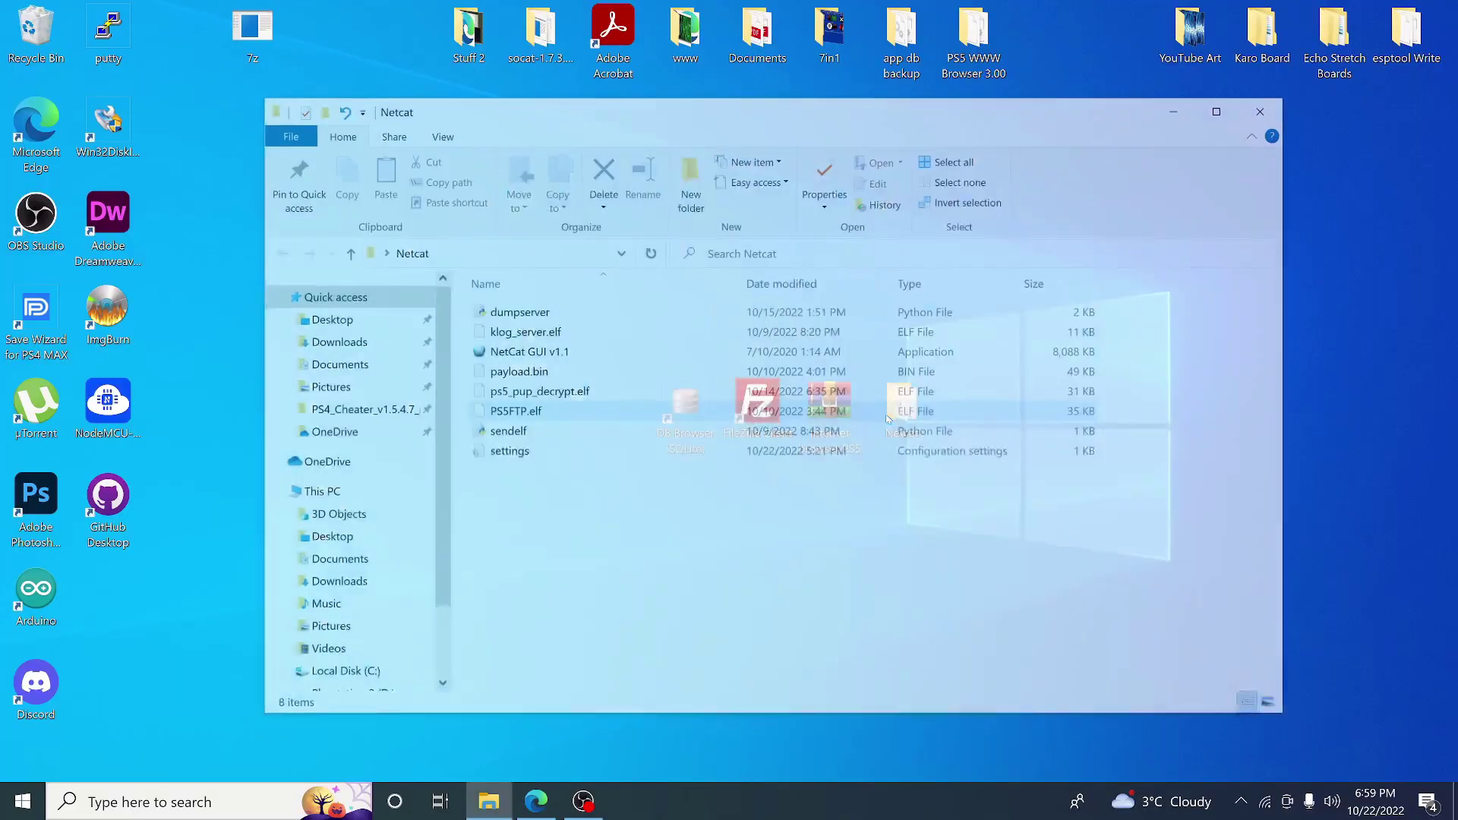
double_click(564, 354)
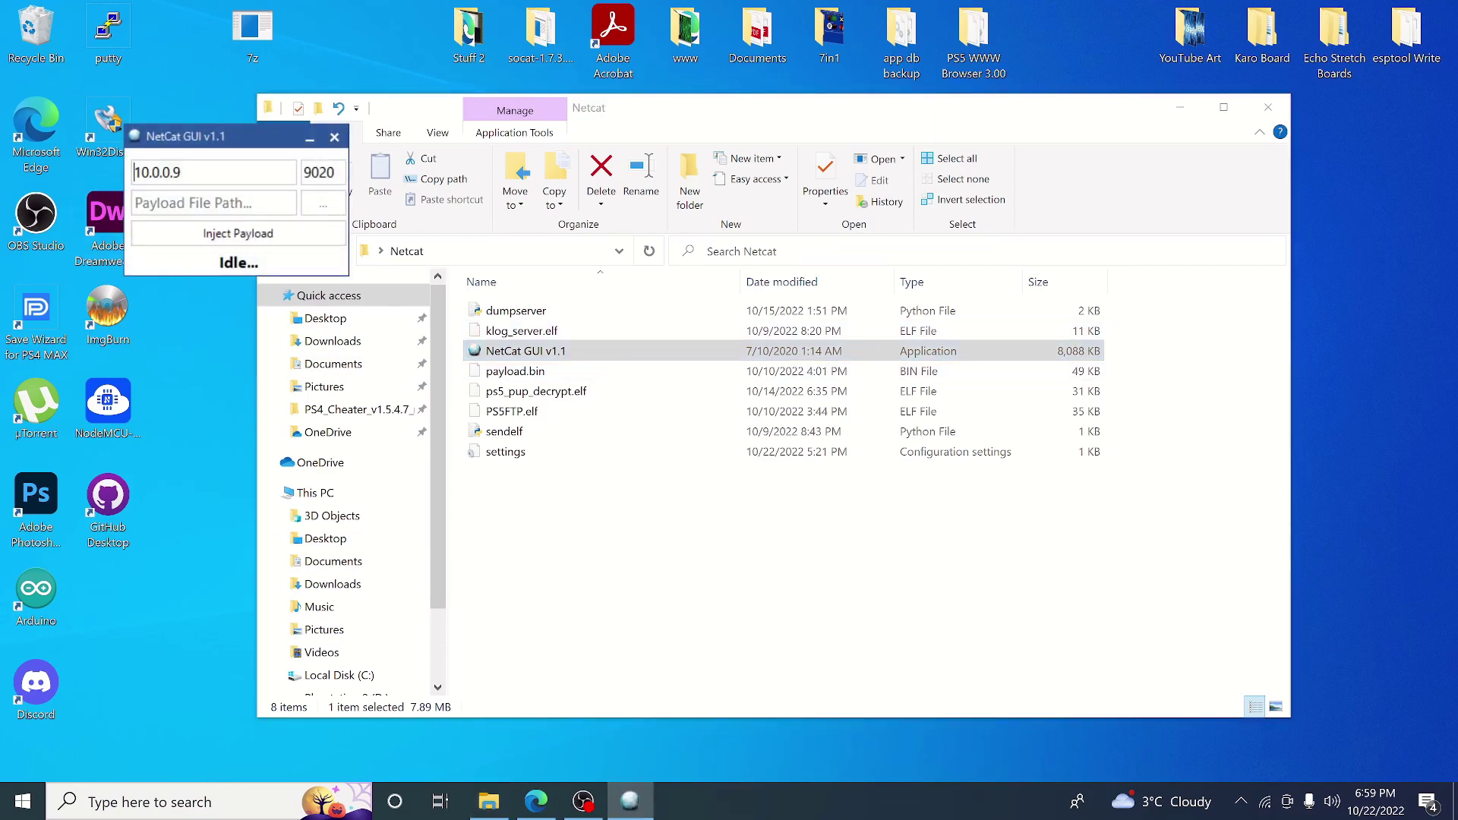
Review the target IP address and port in NetCat GUI, and load PS5FTP.elf from the Netcat folder as the payload file.
key("End")
key("shift+Left")
key("shift+Right")
key("shift+Left")
key("shift+Left")
key("shift+Left")
key("shift+Left")
key("shift+Left")
key("shift+Left")
key("shift+Left")
key("shift+Left")
key("Tab")
key("shift+Home")
left_click_drag(509, 411, 224, 215)
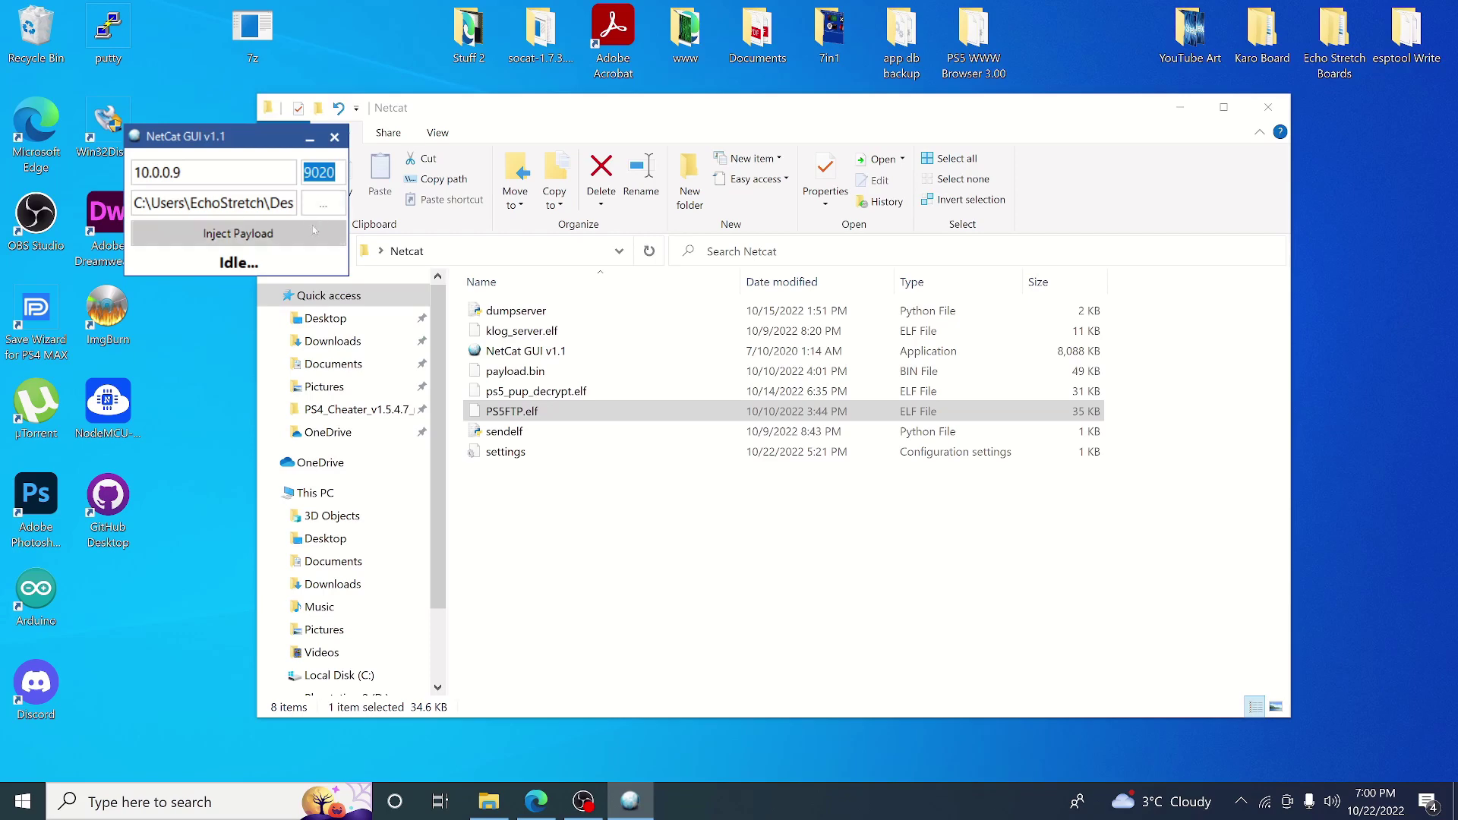
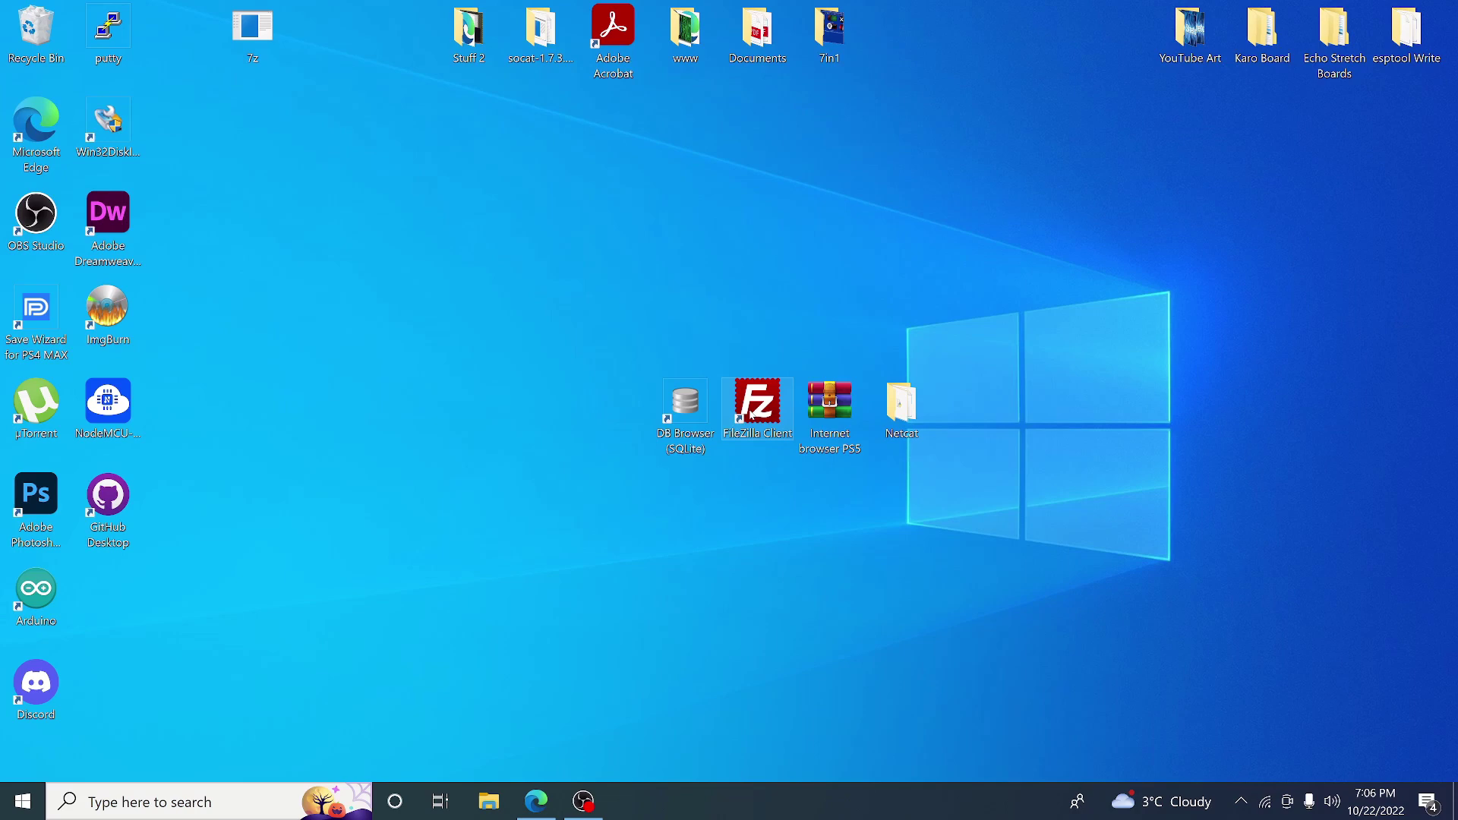
Extract the Internet browser PS5 archive onto the desktop and place the extracted folder beside the DB Browser shortcut.
right_click(828, 403)
left_click(895, 417)
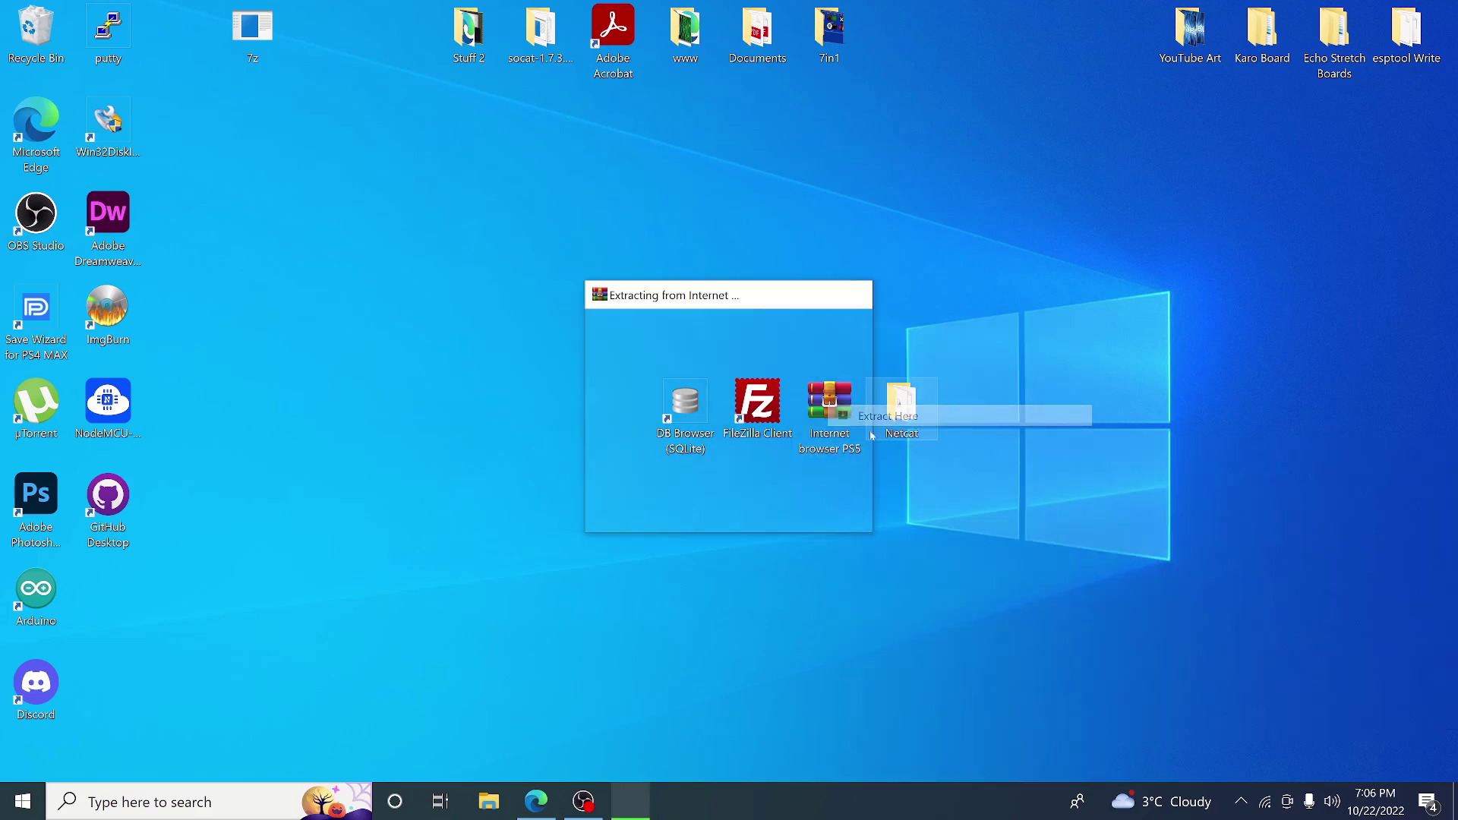
left_click_drag(121, 588, 642, 405)
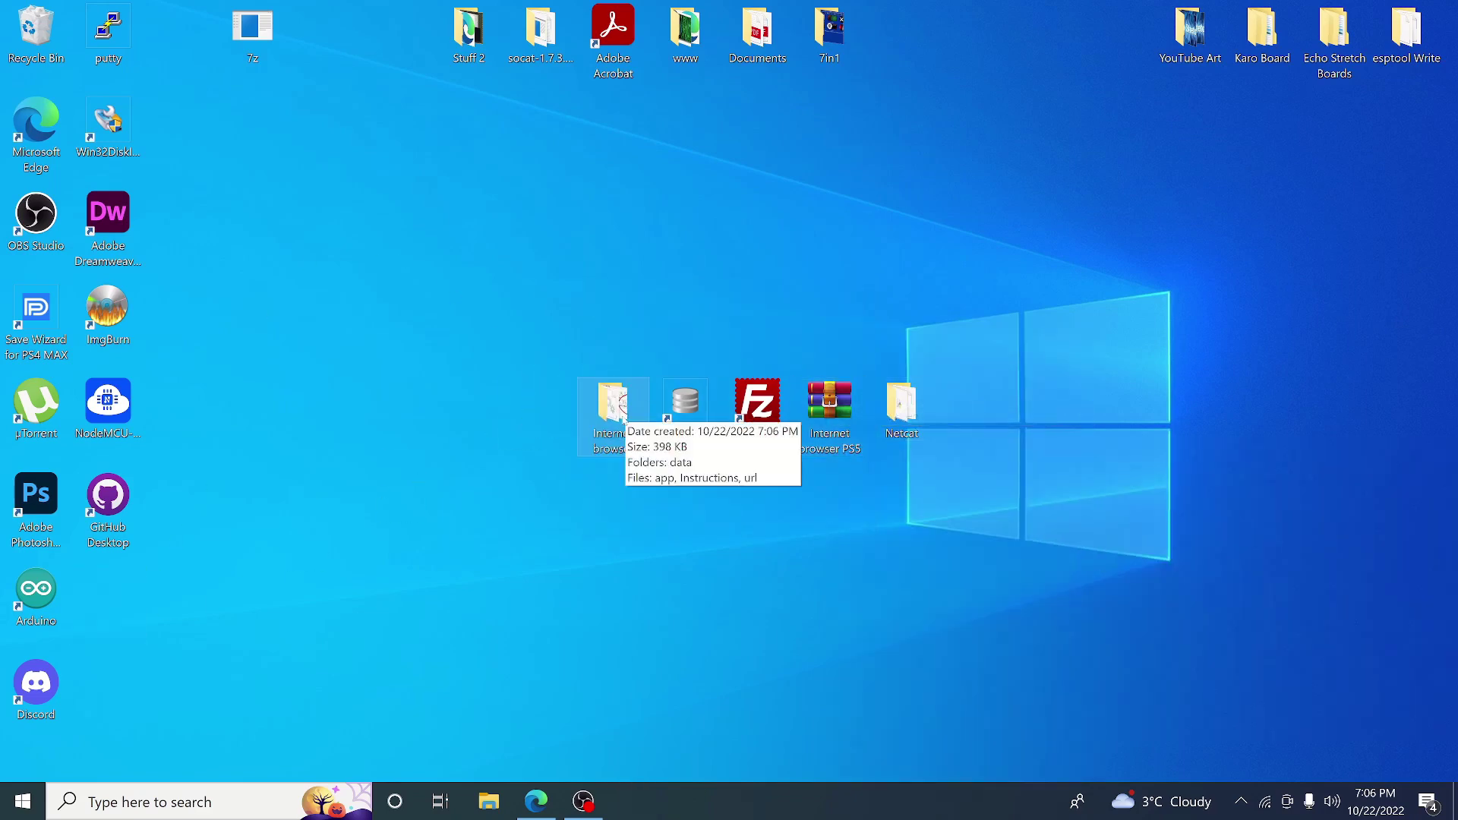
Review the extracted Internet browser folder's files and the PS5 web browser post in Edge, and close the folder.
double_click(615, 404)
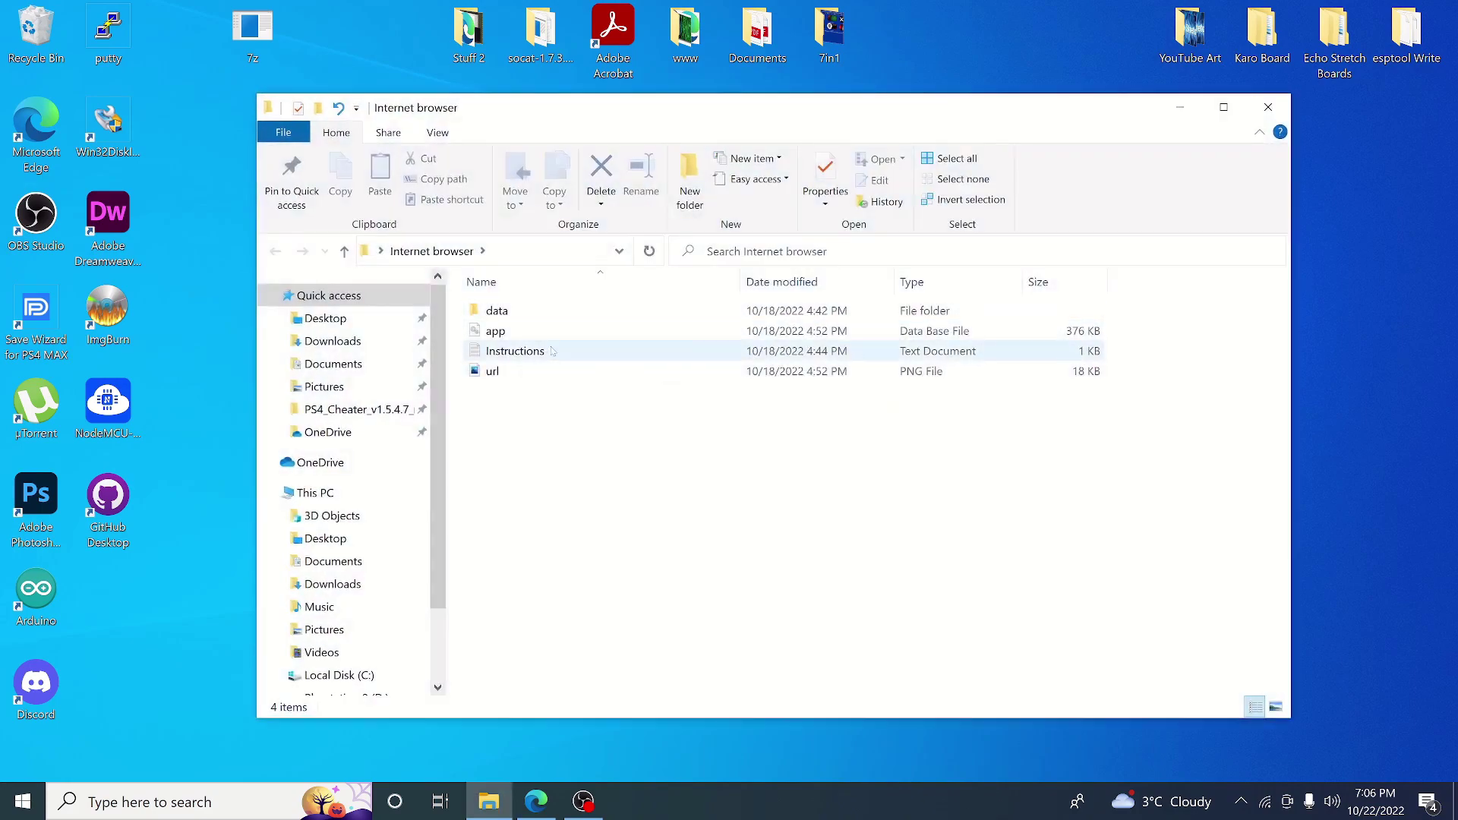
left_click(507, 334)
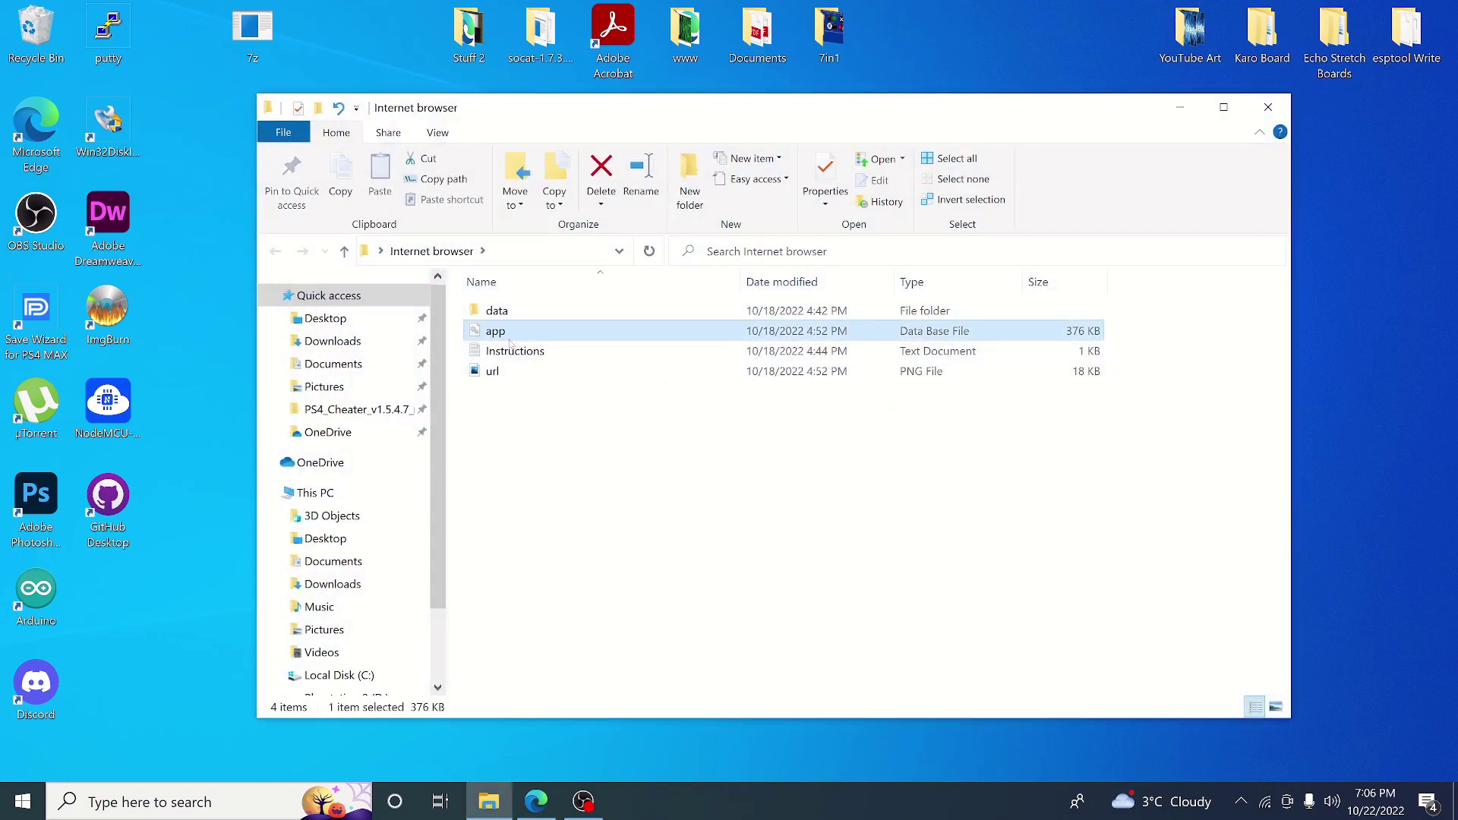
left_click(537, 801)
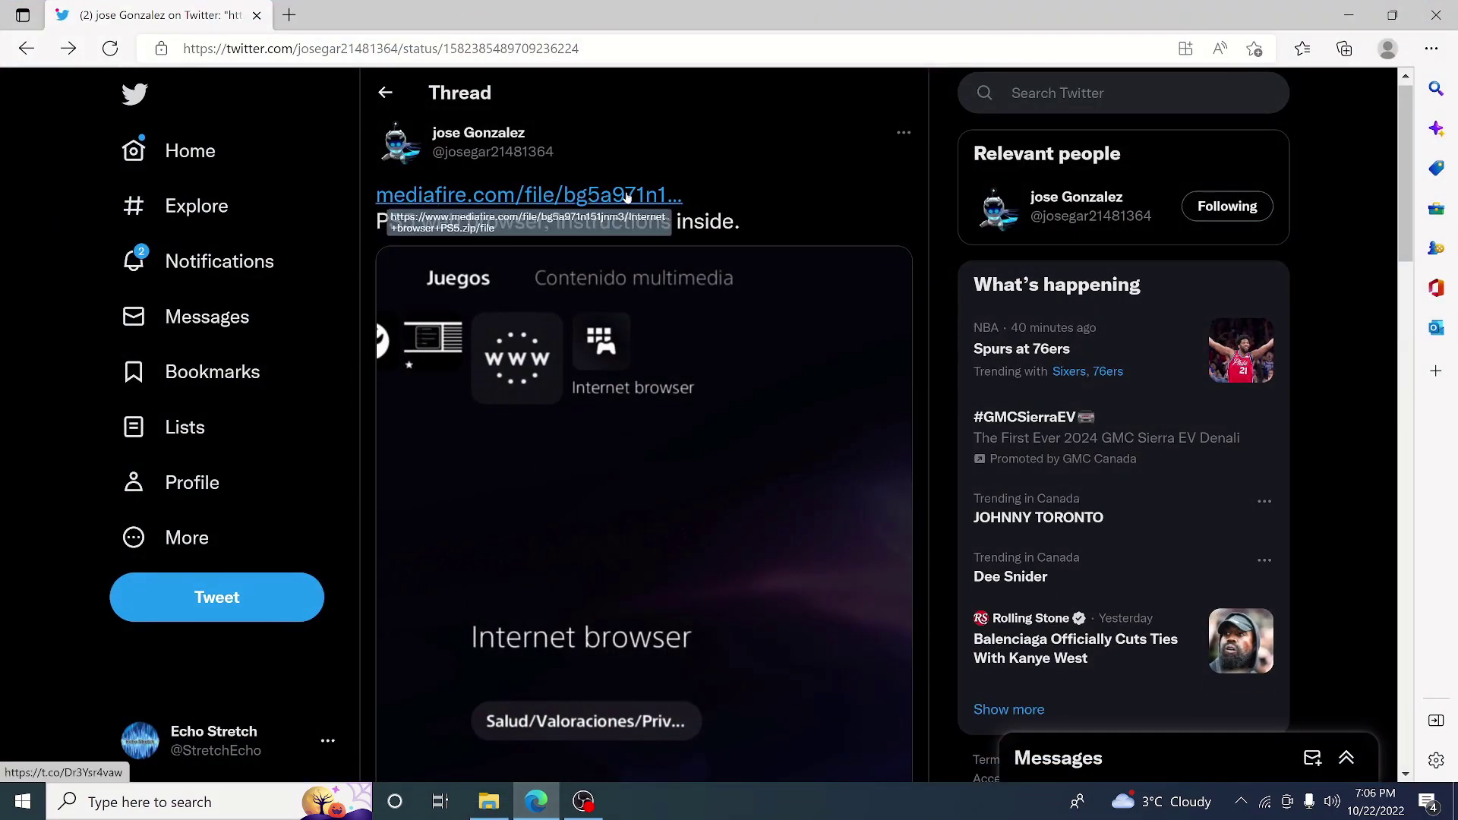
left_click(1352, 17)
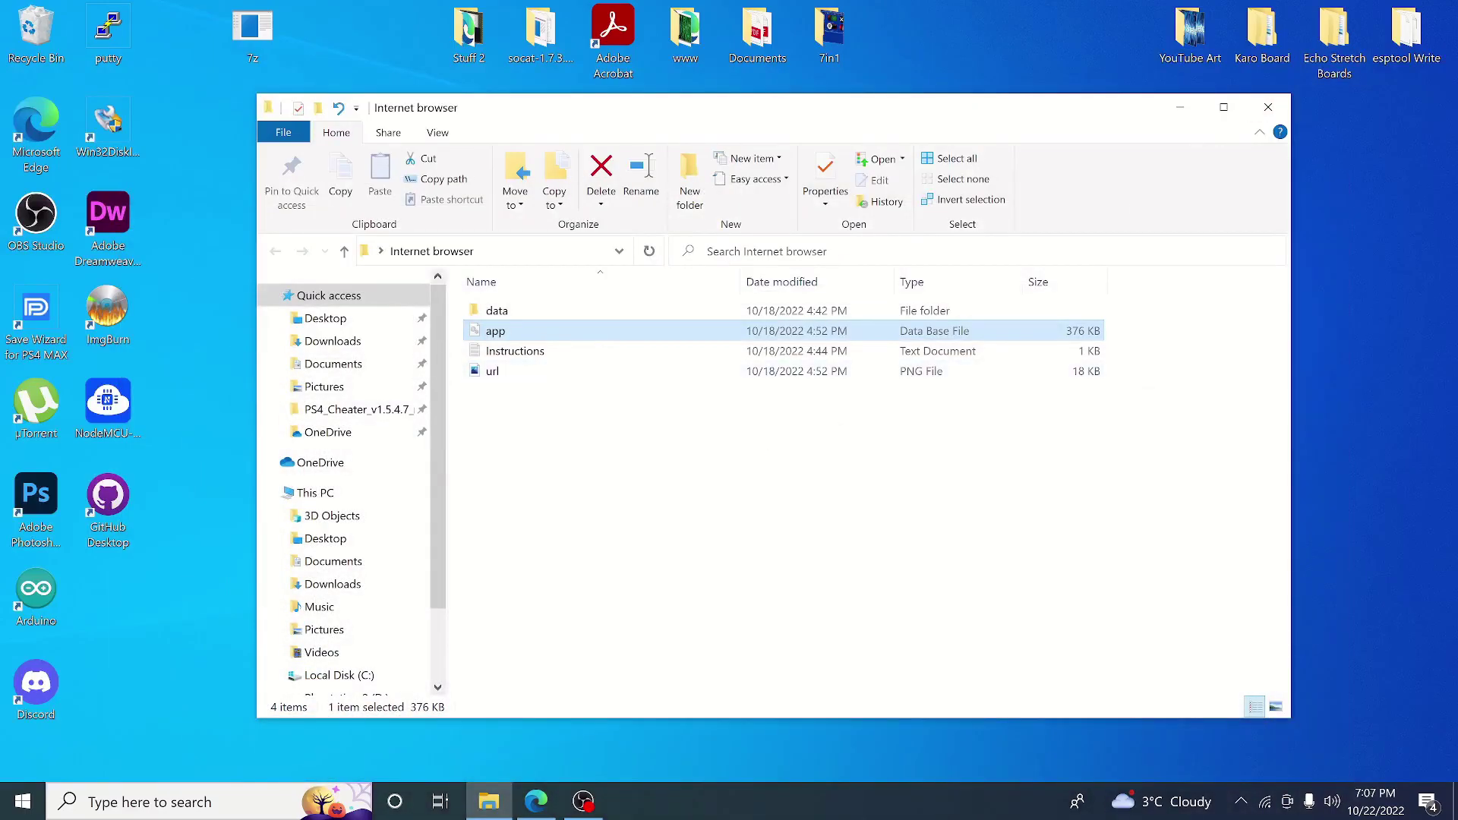
left_click(1267, 107)
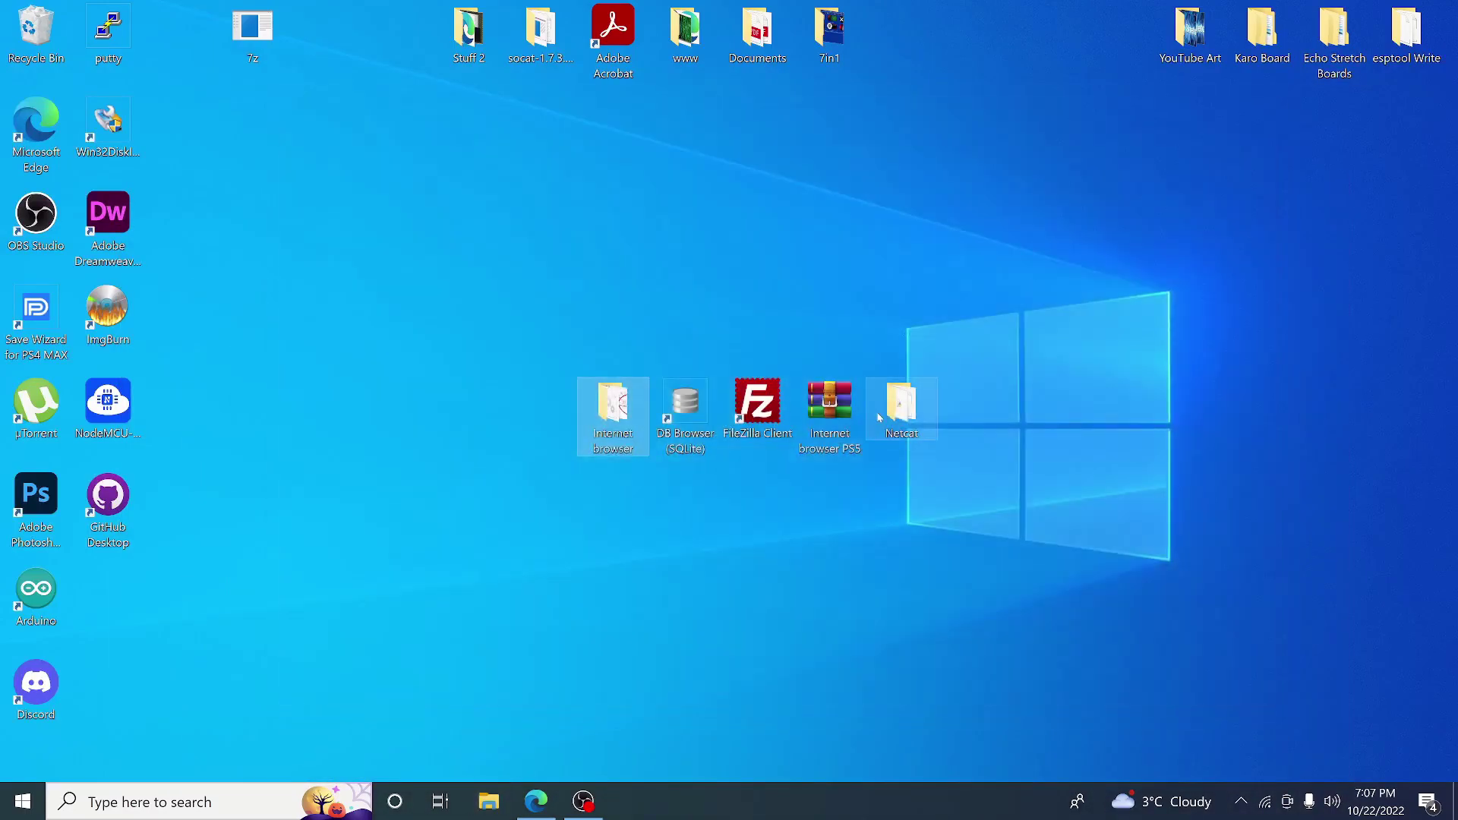
Launch FileZilla and connect to the PS5 FTP server at host 10.0.0.9 on port 1337.
double_click(741, 406)
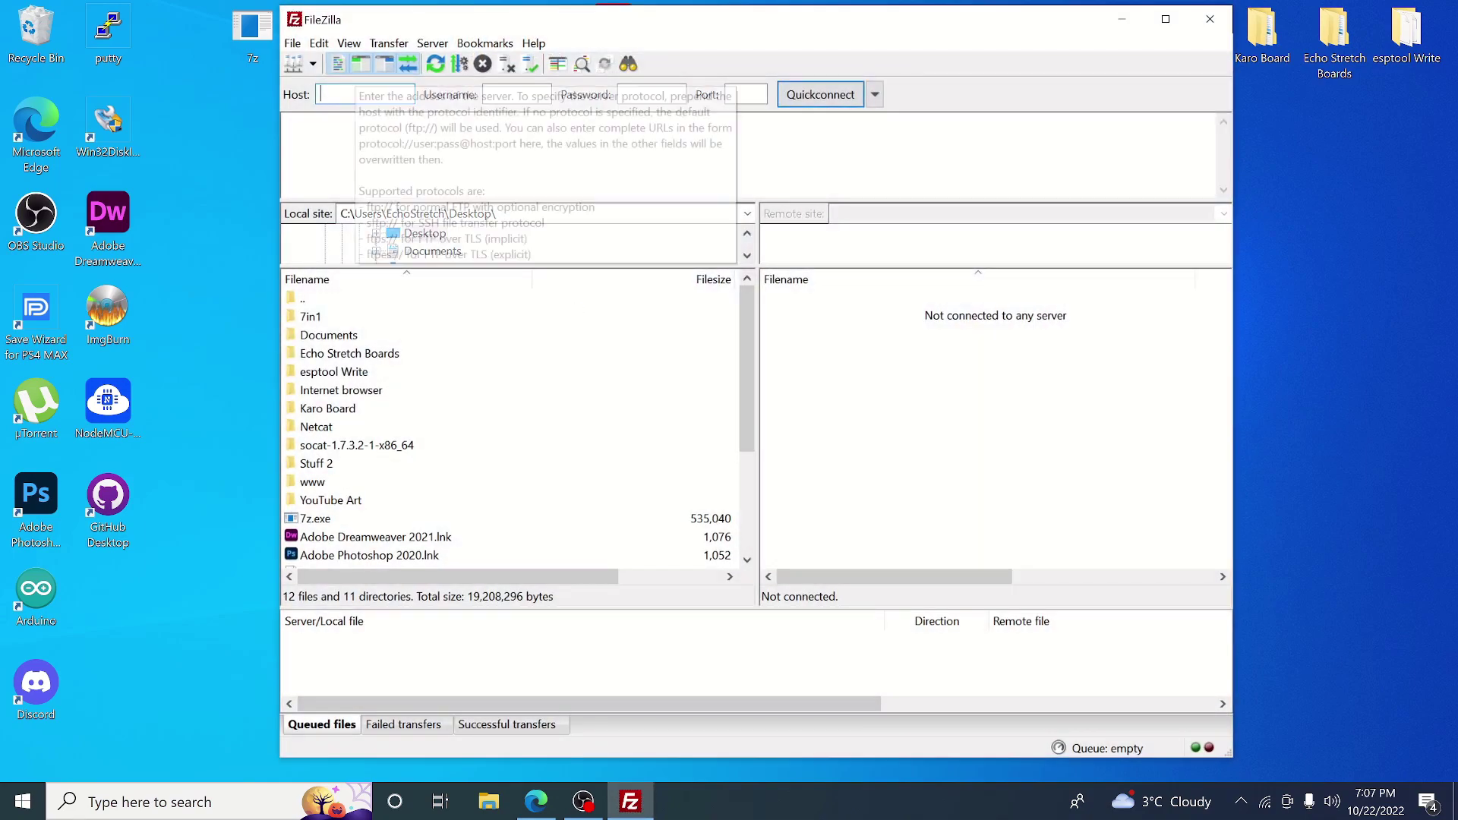
type("10.0")
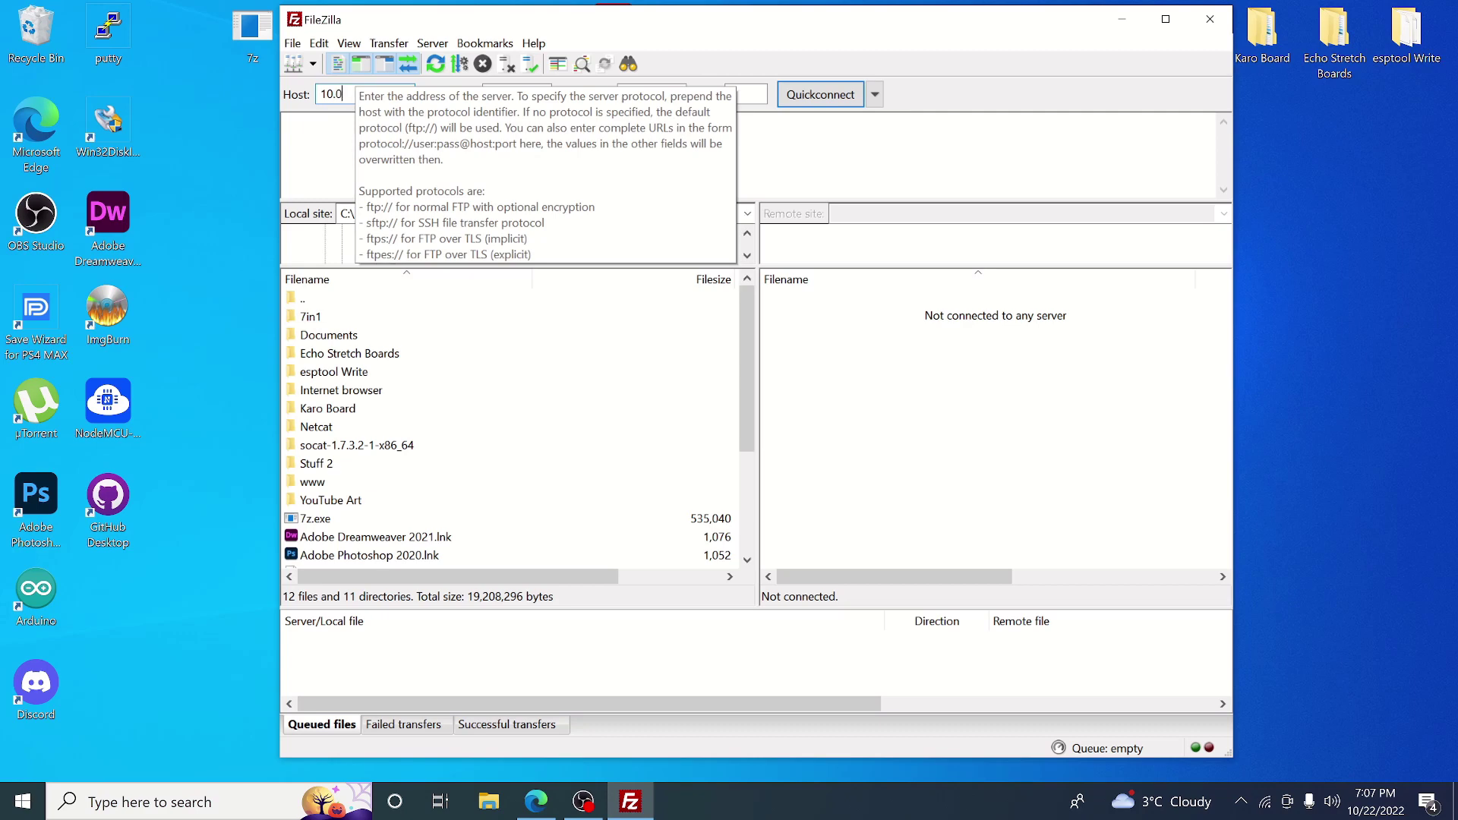
type(".0.9")
left_click(731, 94)
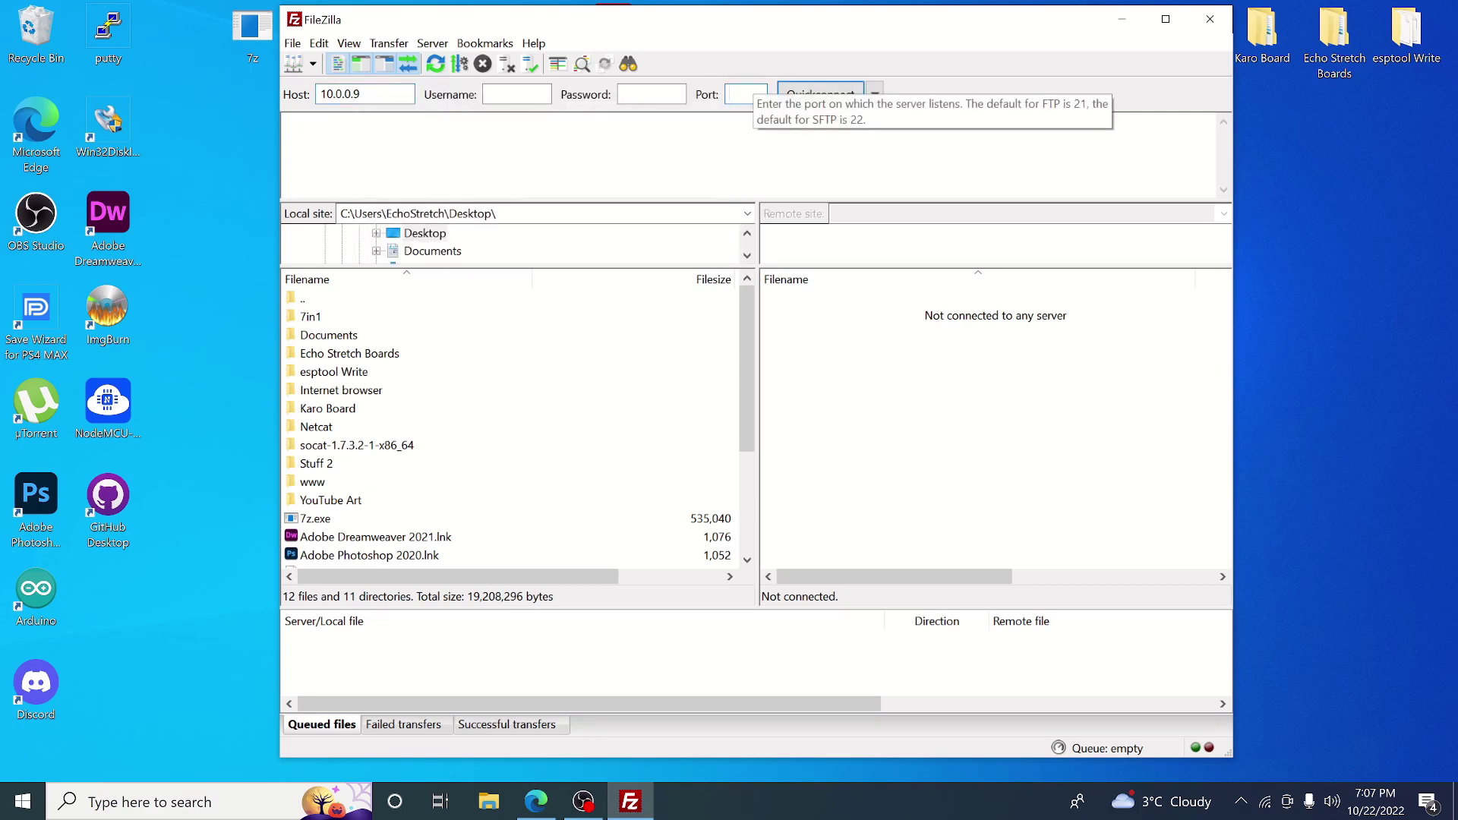
type("1337")
left_click(820, 94)
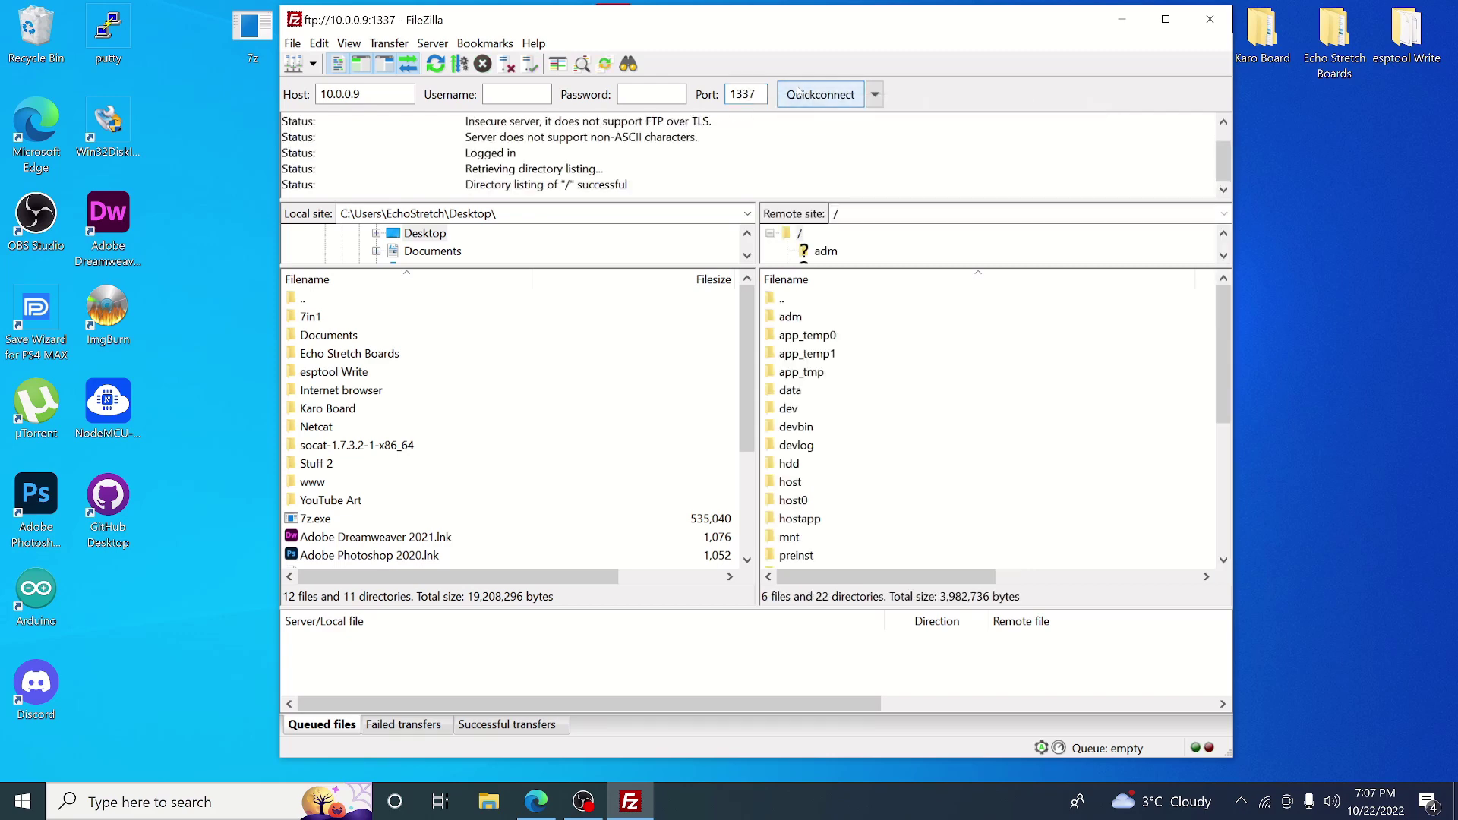
Download app.db from /system_data/priv/mms on the PS5 to the desktop and place it beside the Internet browser folder.
scroll(820, 509, "down", 4)
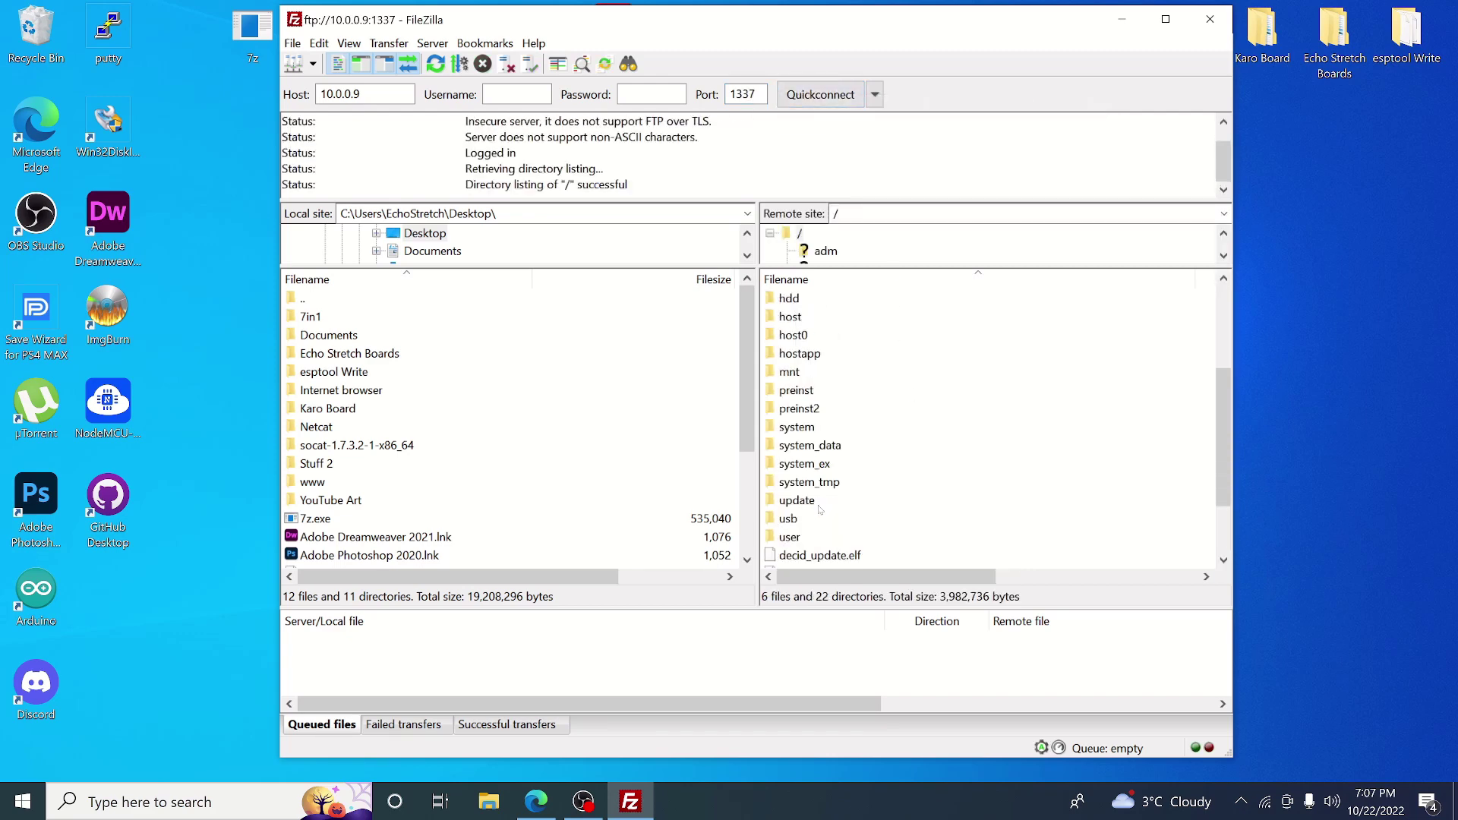
double_click(823, 390)
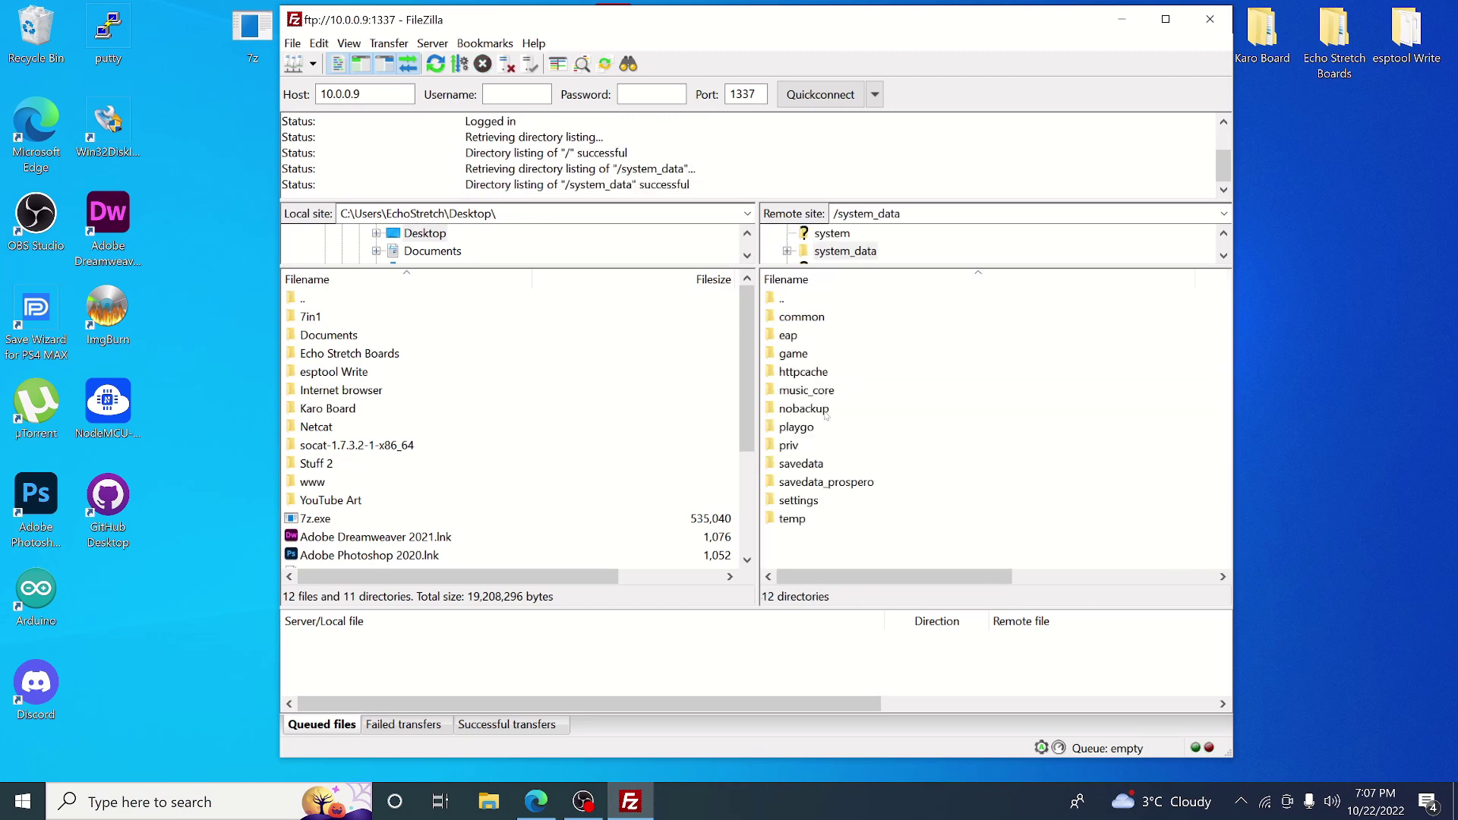
double_click(790, 446)
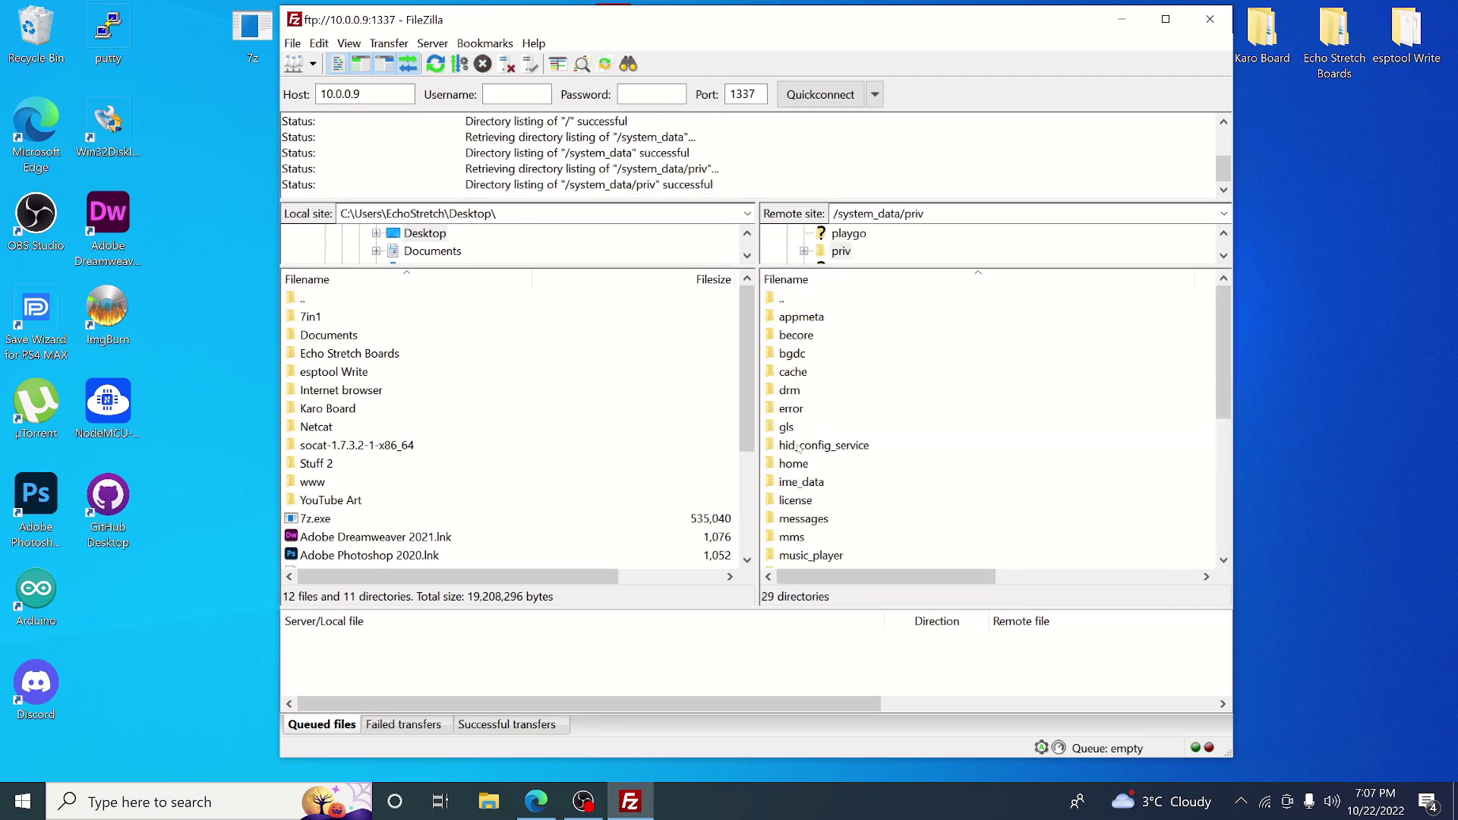
double_click(807, 538)
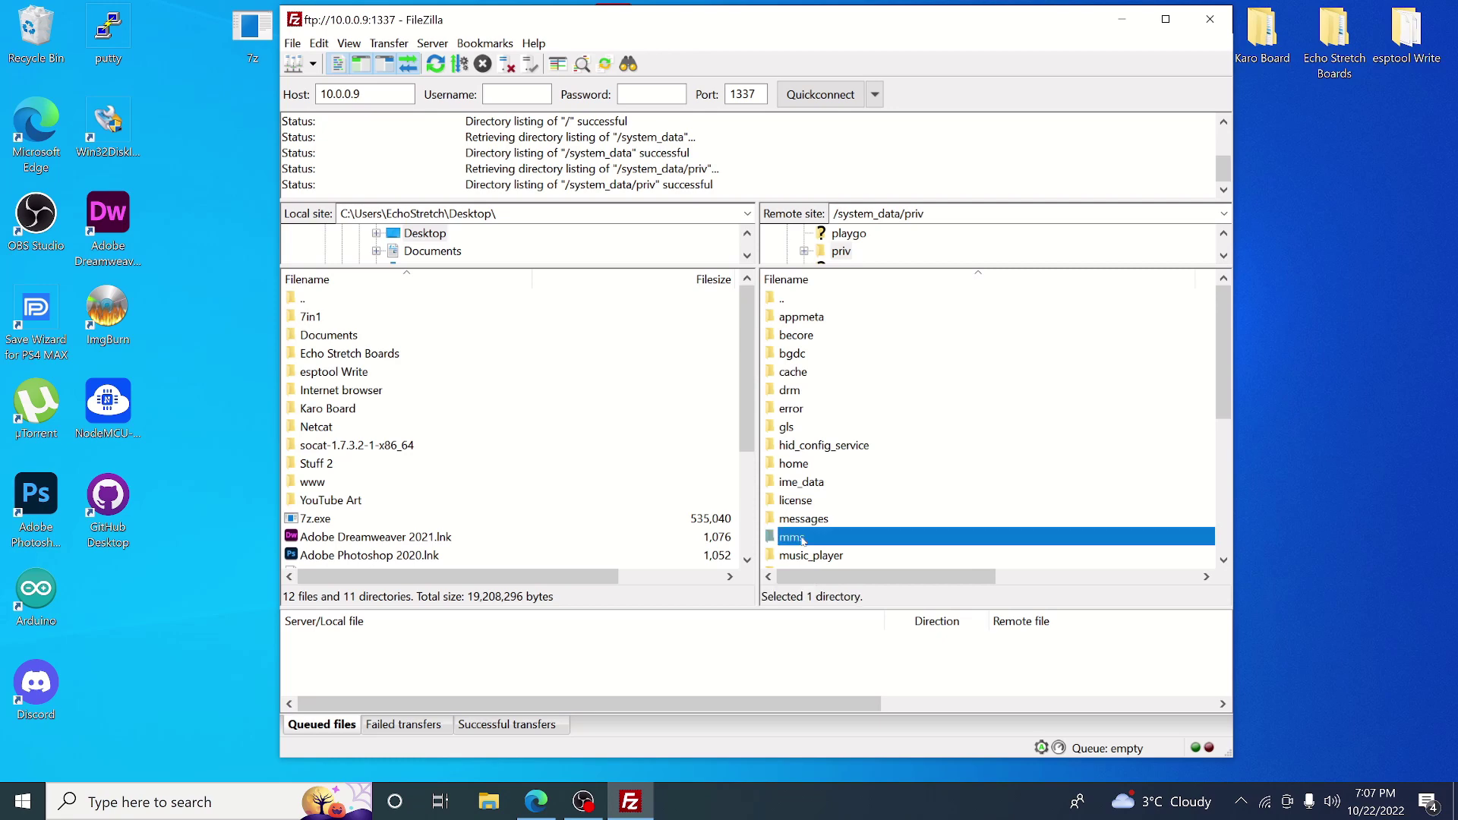
left_click(803, 396)
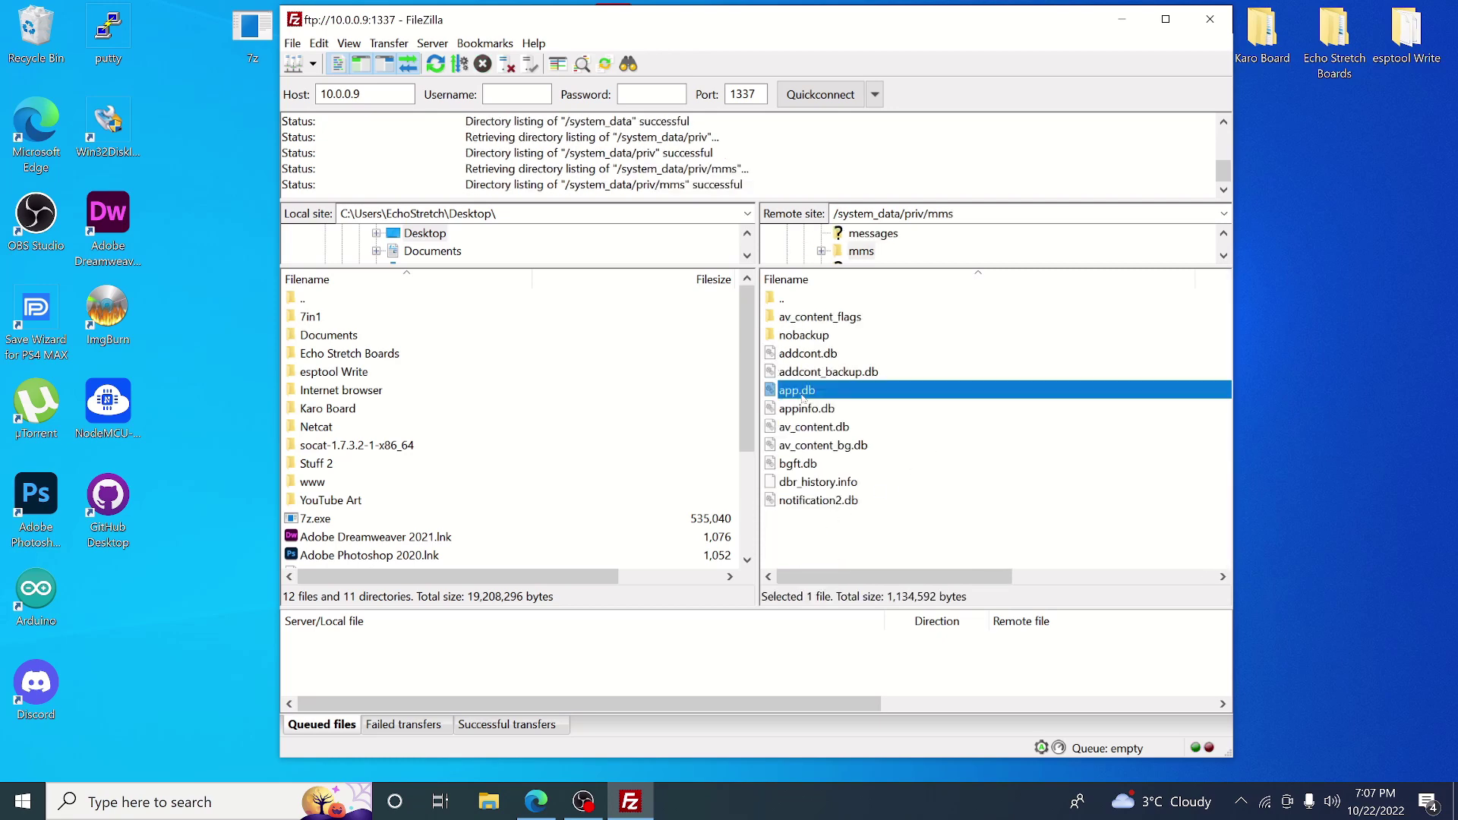
left_click_drag(803, 399, 237, 410)
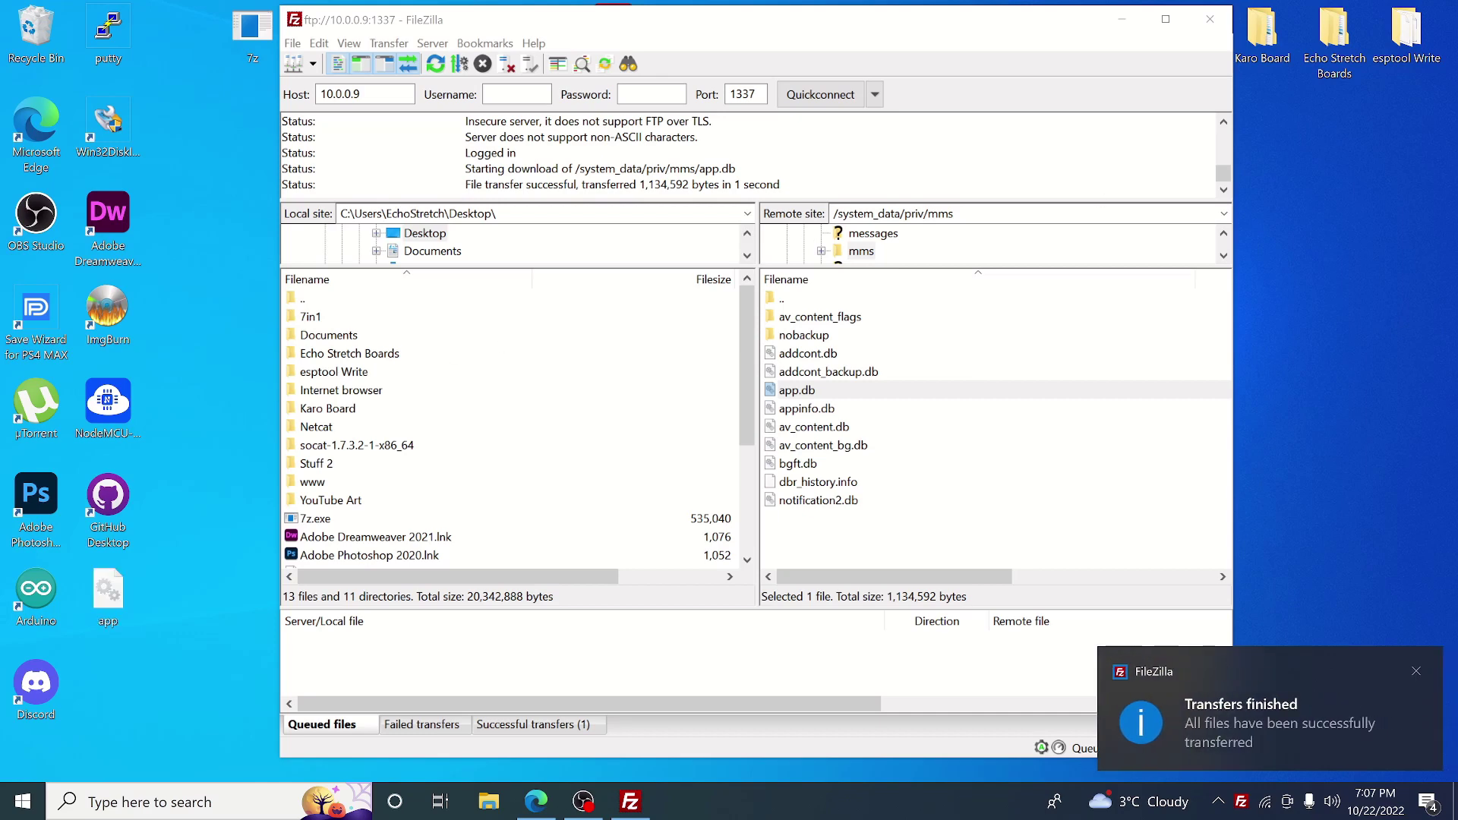
left_click(1122, 19)
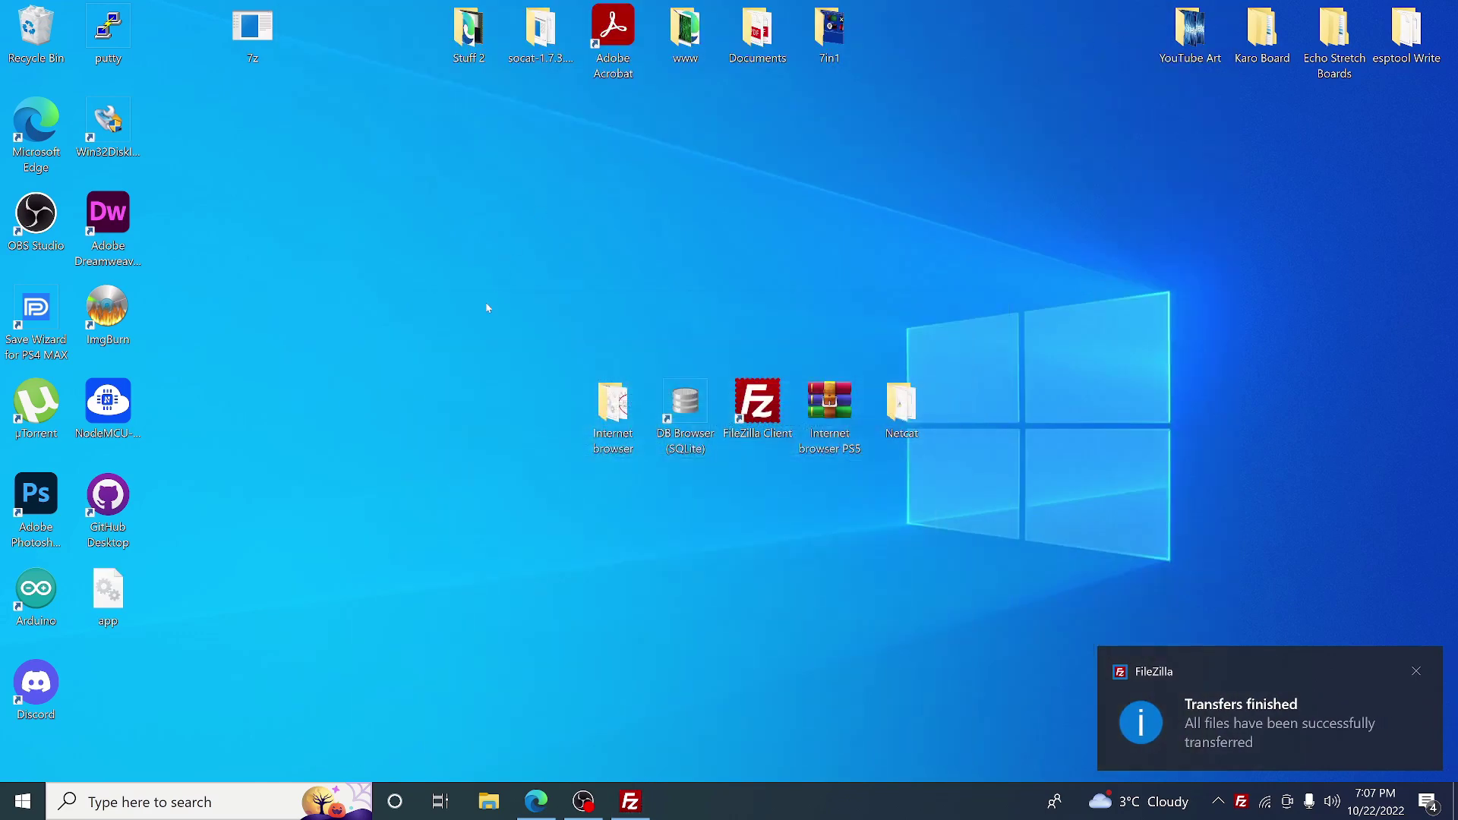
left_click_drag(114, 597, 542, 411)
Create a new desktop folder named "ps5 app backup".
right_click(559, 536)
mouse_move(676, 474)
left_click(867, 476)
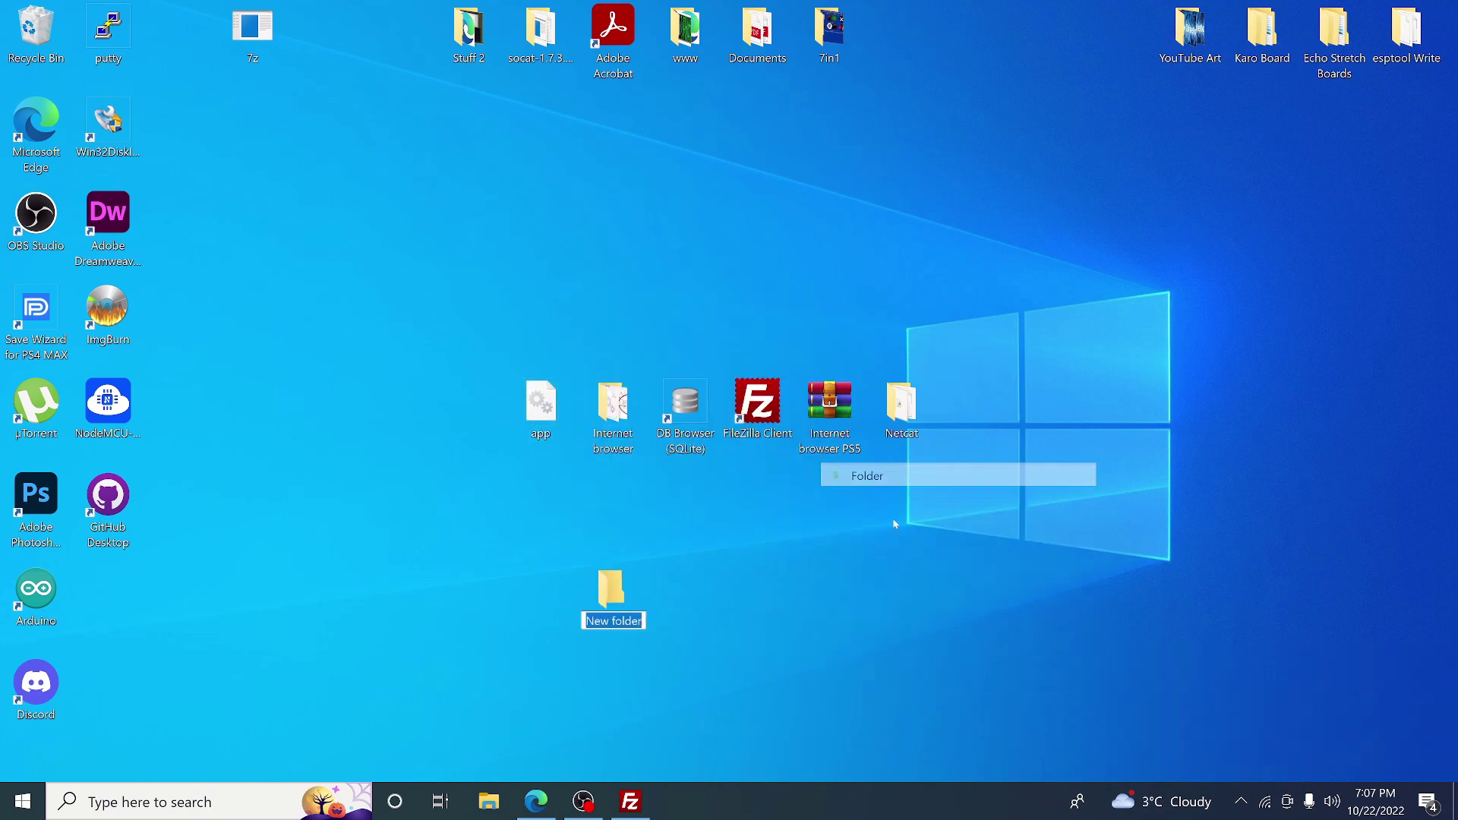
type("ps")
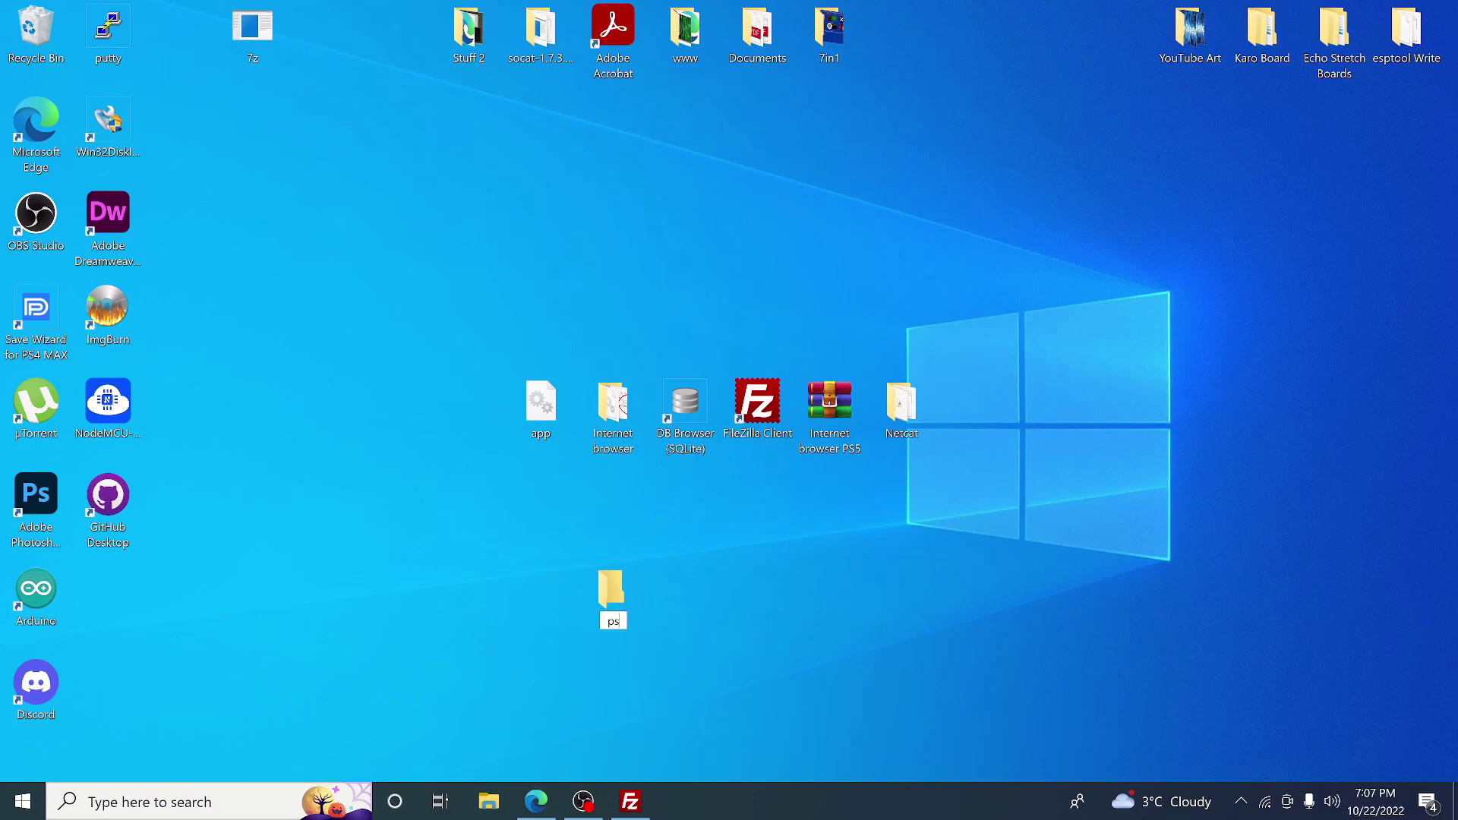
type("5 app backup")
key("Return")
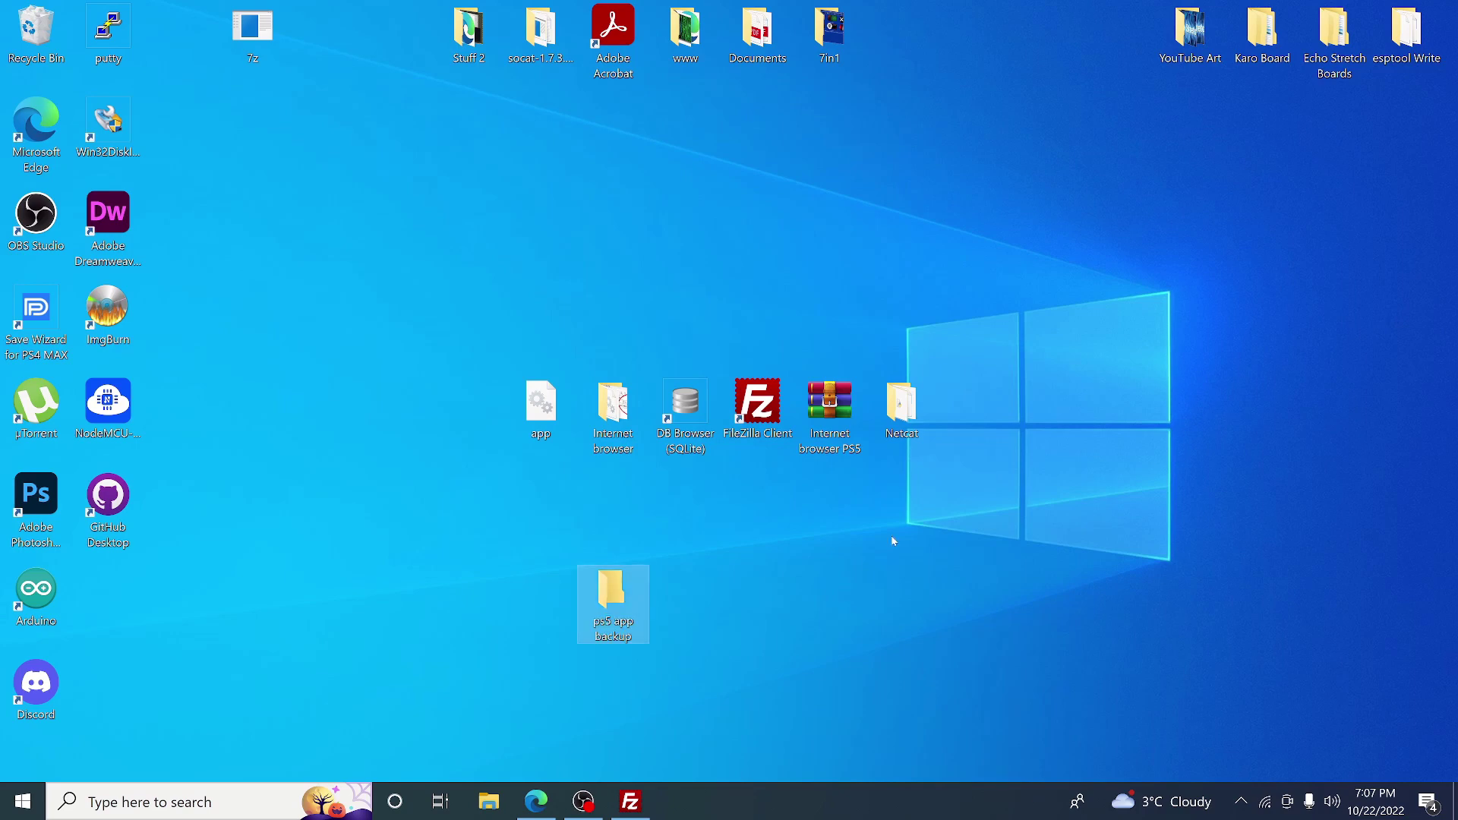
Copy the desktop app database file into the ps5 app backup folder and move that folder beside the 7in1 folder.
left_click(528, 420)
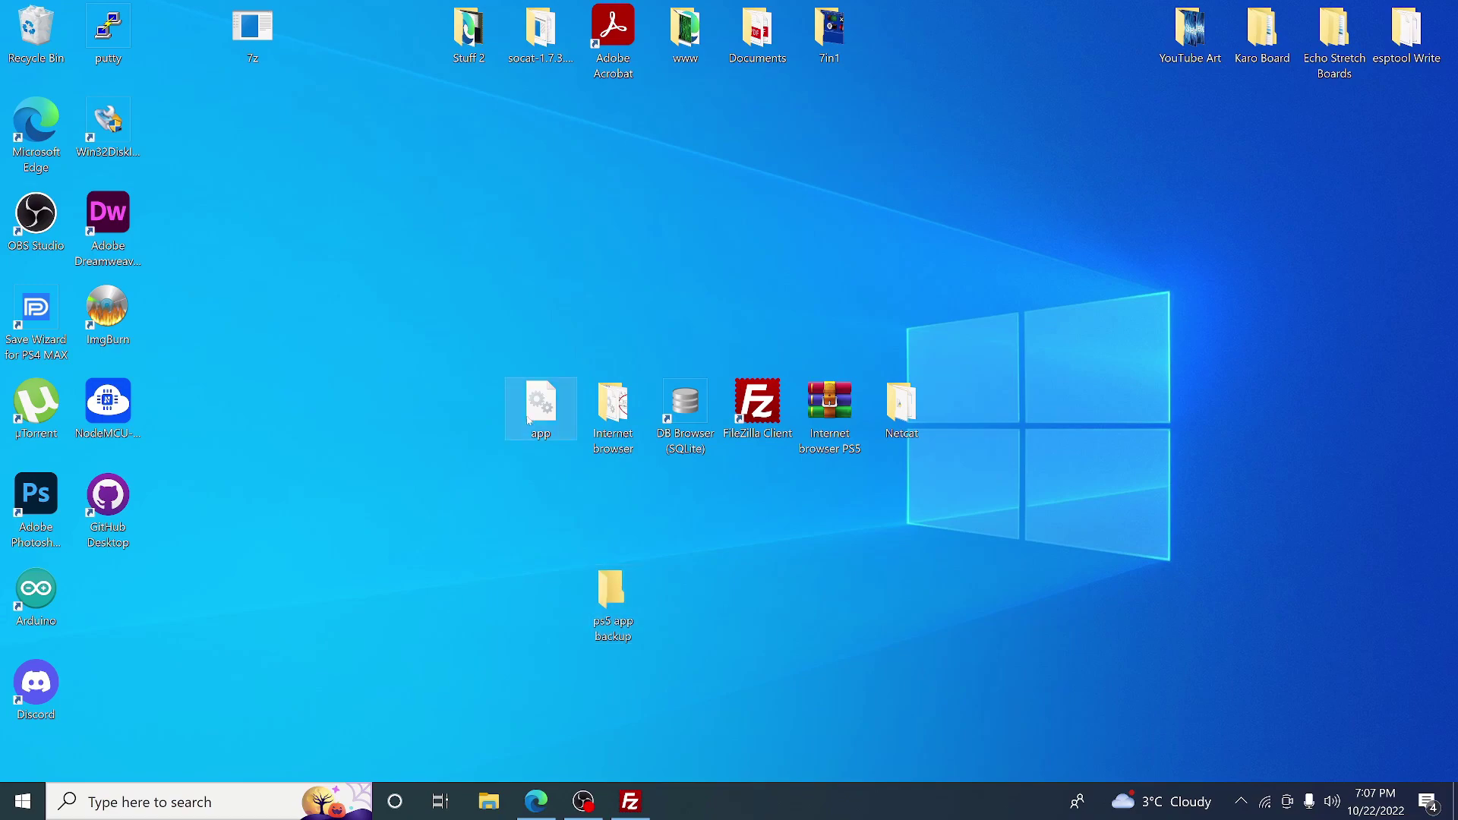
right_click(528, 420)
left_click(610, 671)
double_click(609, 608)
right_click(522, 404)
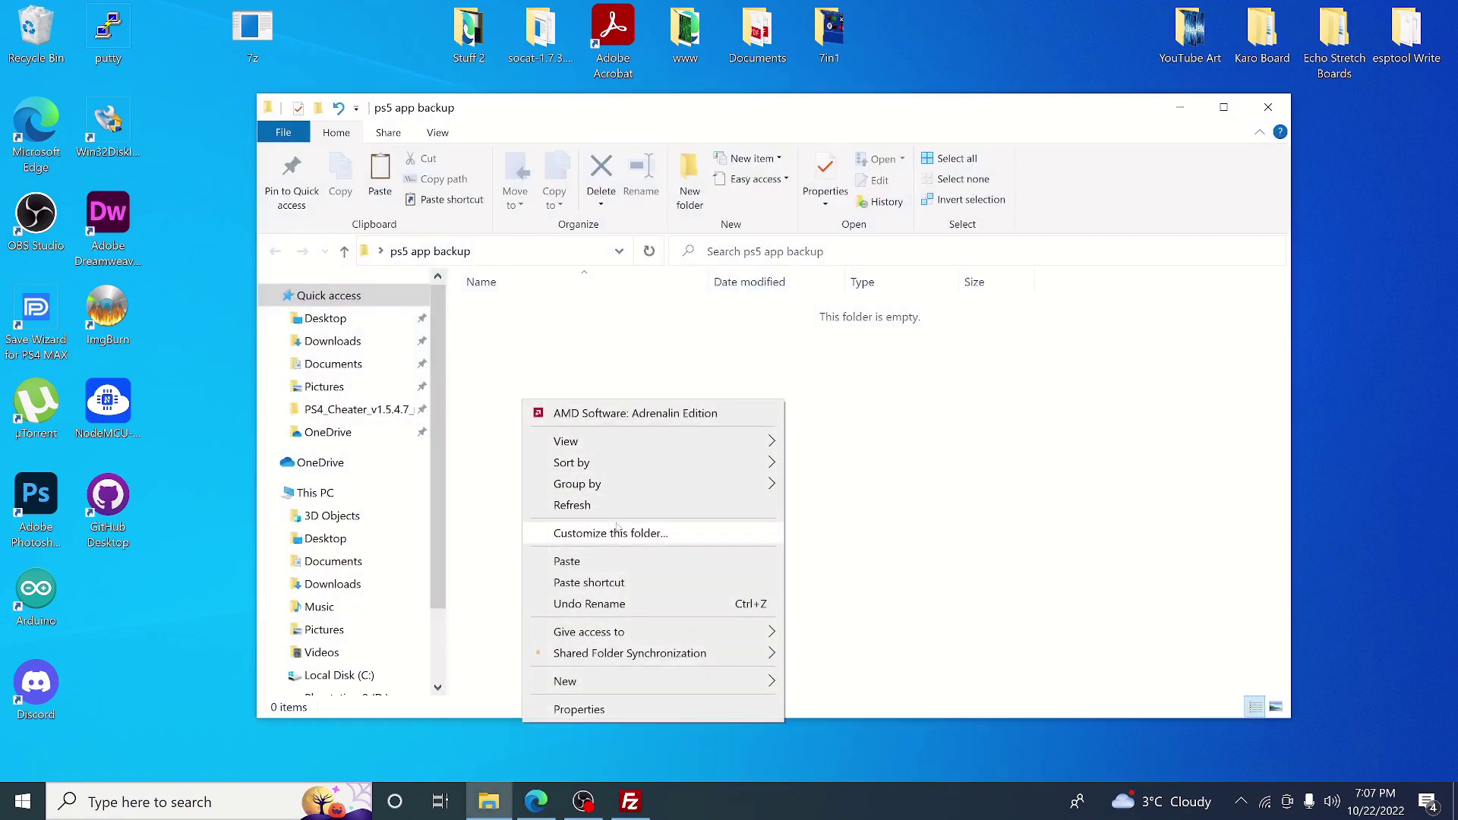
left_click(566, 560)
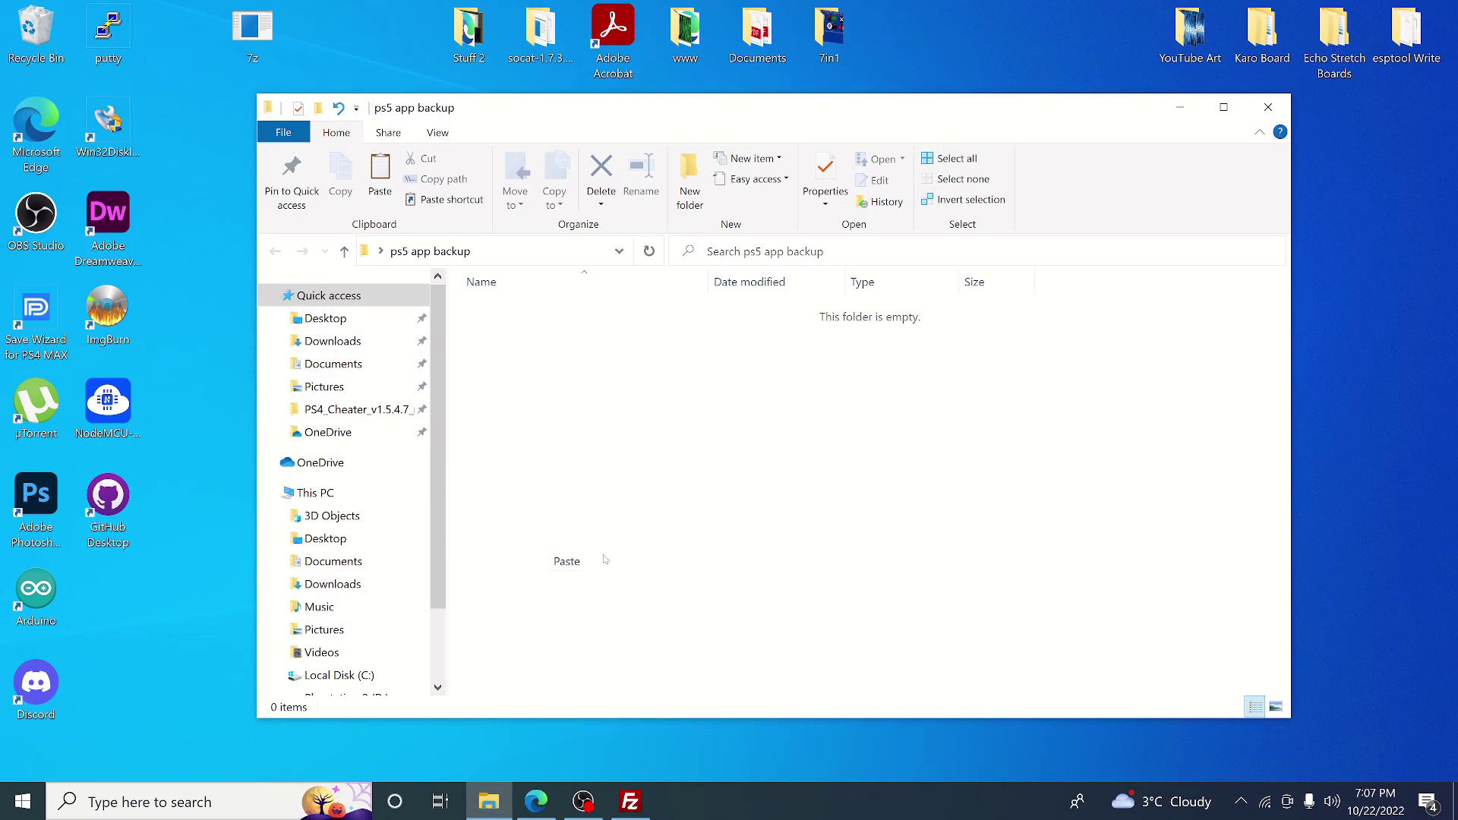
left_click(1268, 107)
left_click_drag(600, 617, 868, 58)
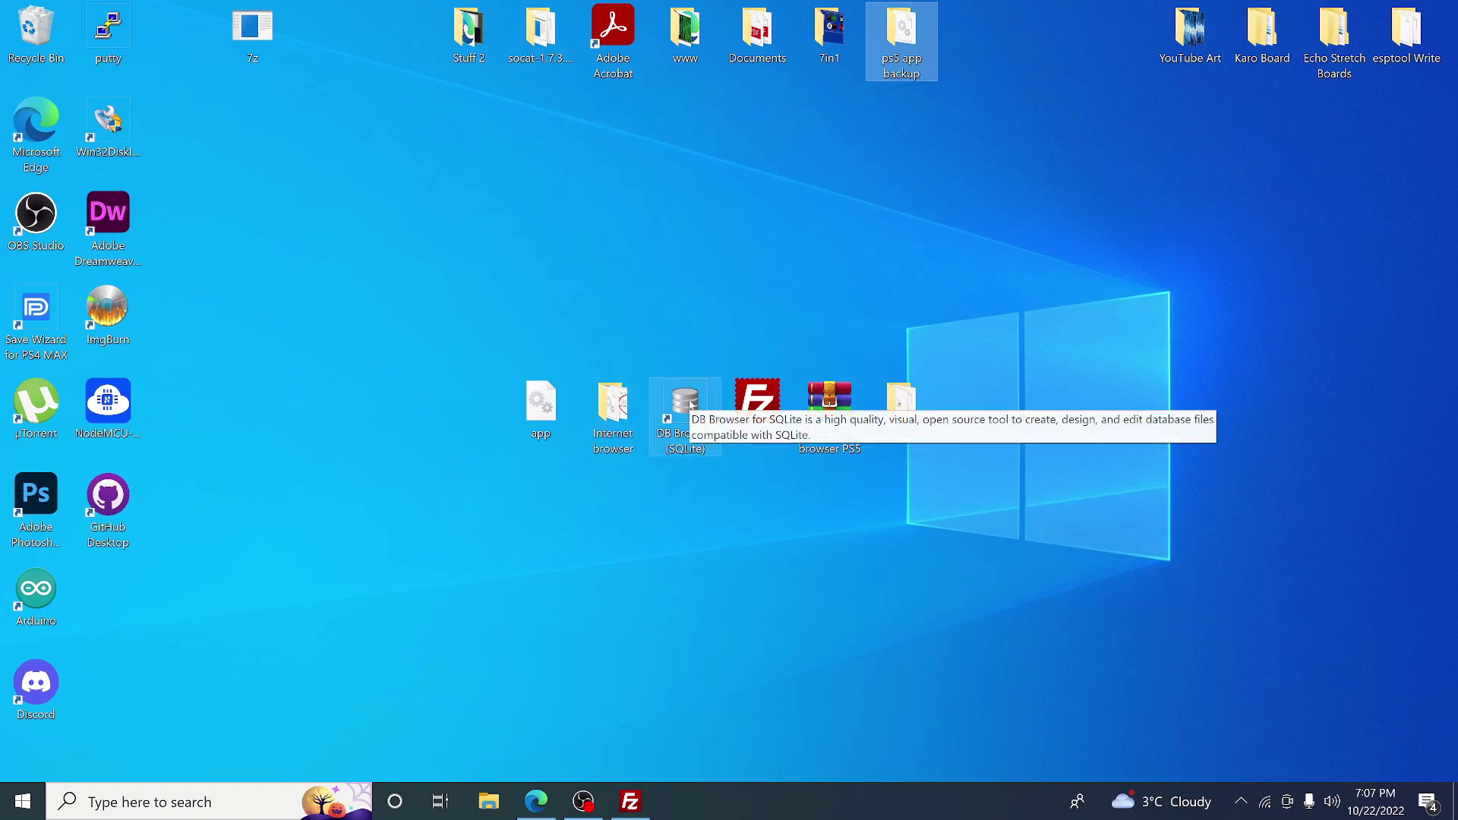
Launch DB Browser for SQLite, load the PS5's app.db from the desktop, and minimize its window.
left_click(691, 405)
double_click(691, 405)
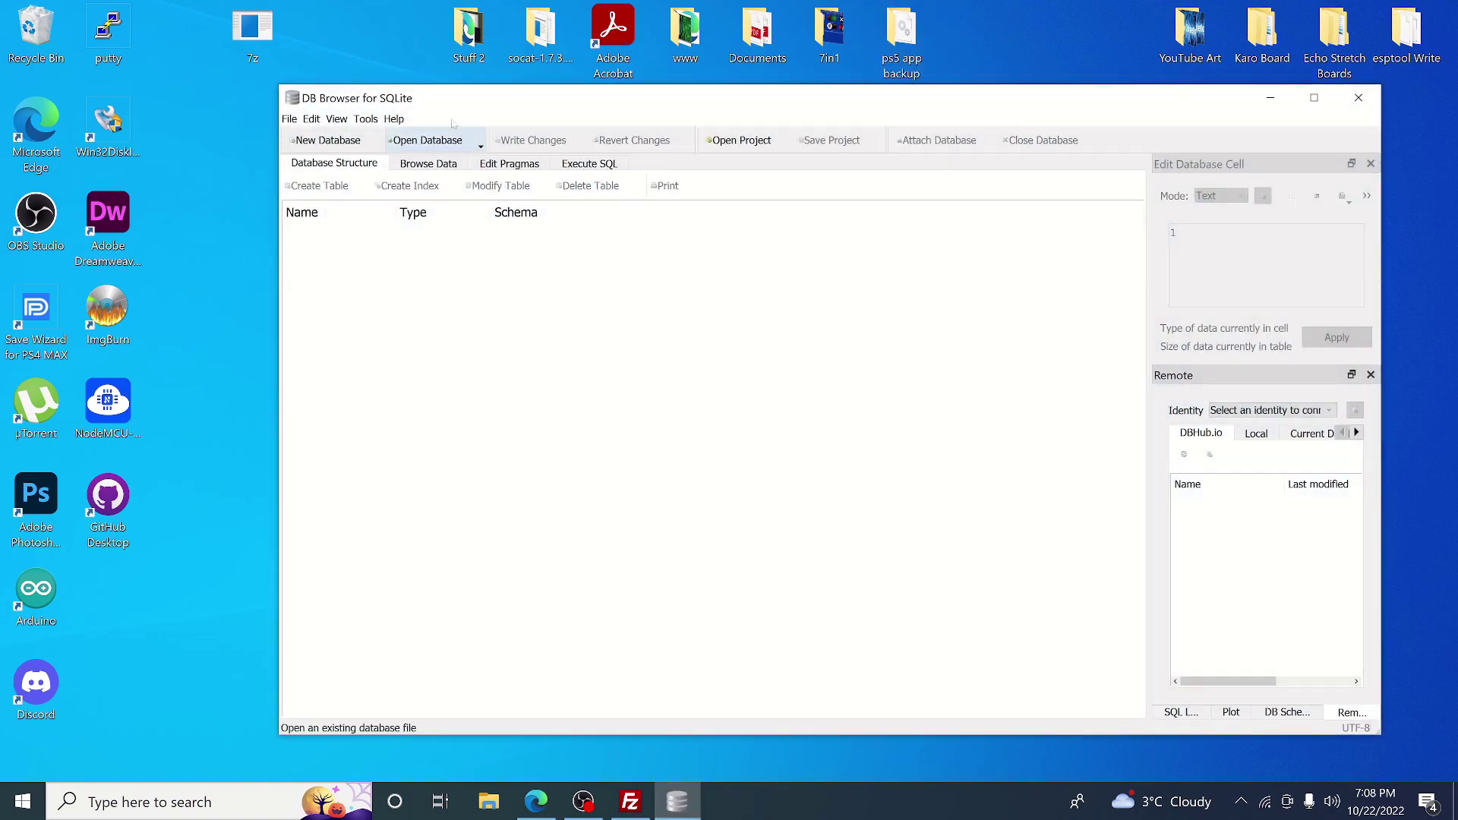
left_click_drag(442, 109, 802, 138)
left_click_drag(541, 401, 782, 357)
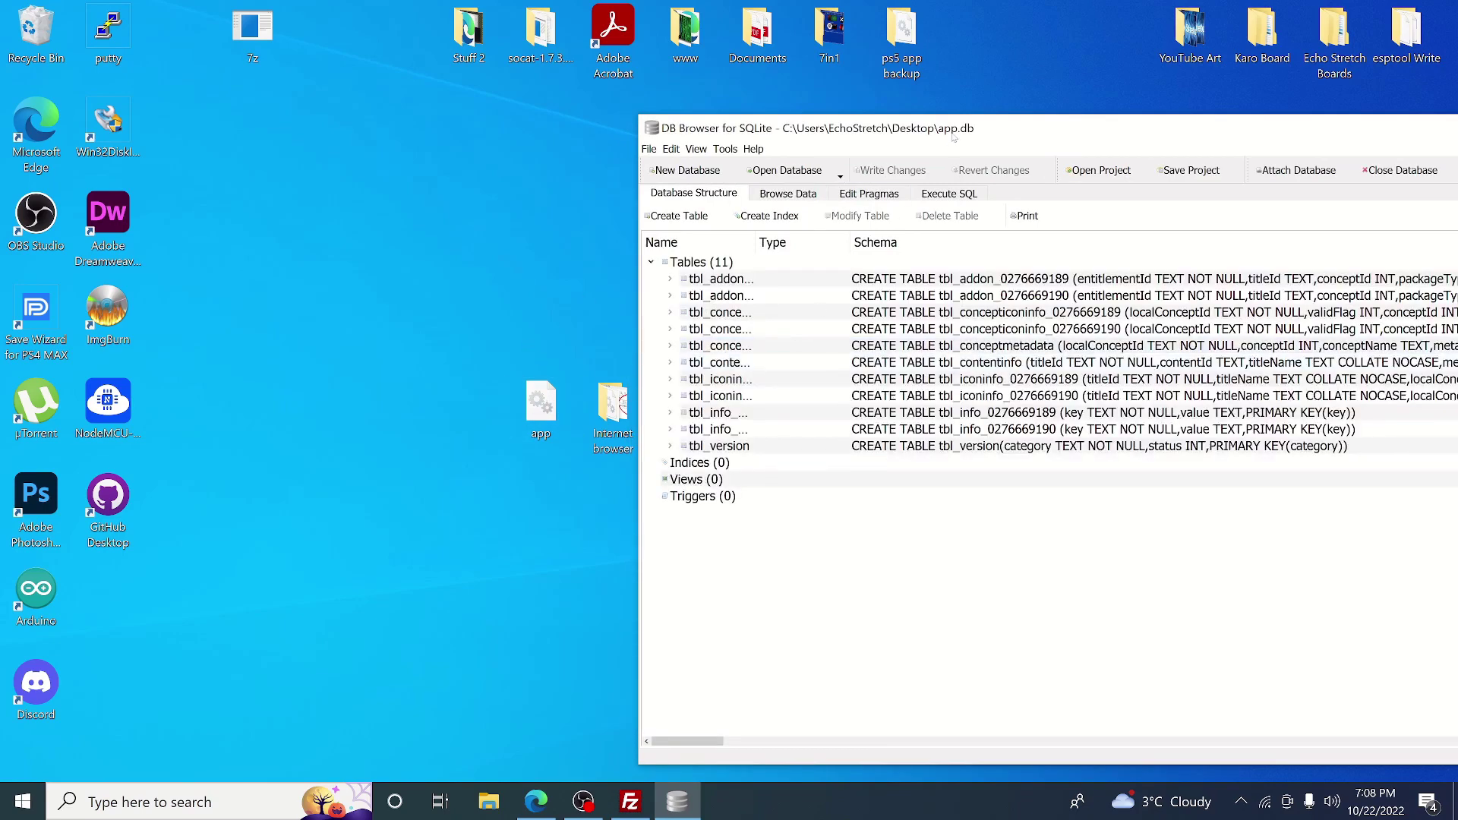
left_click_drag(957, 133, 569, 165)
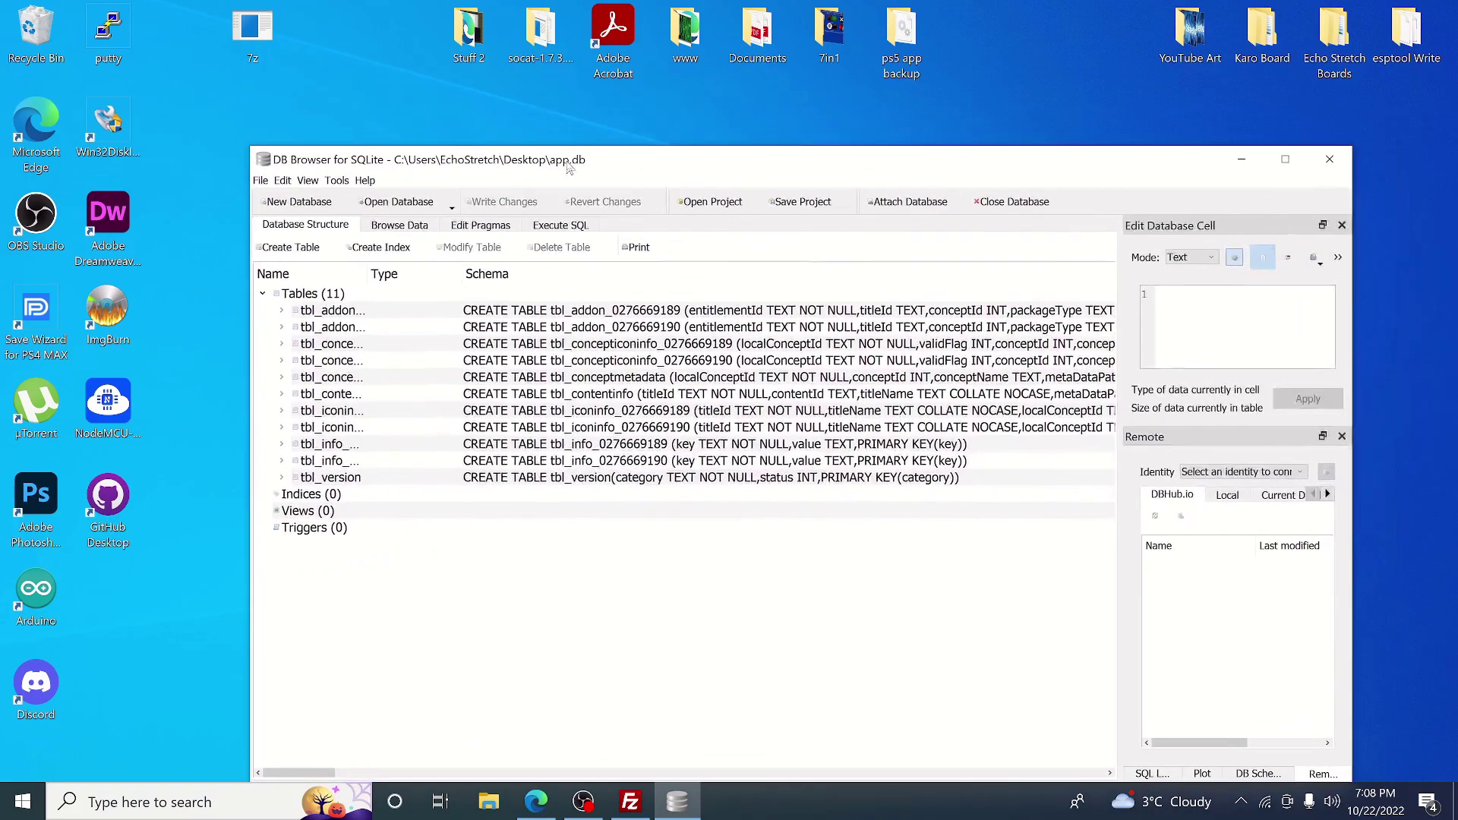
left_click(1242, 161)
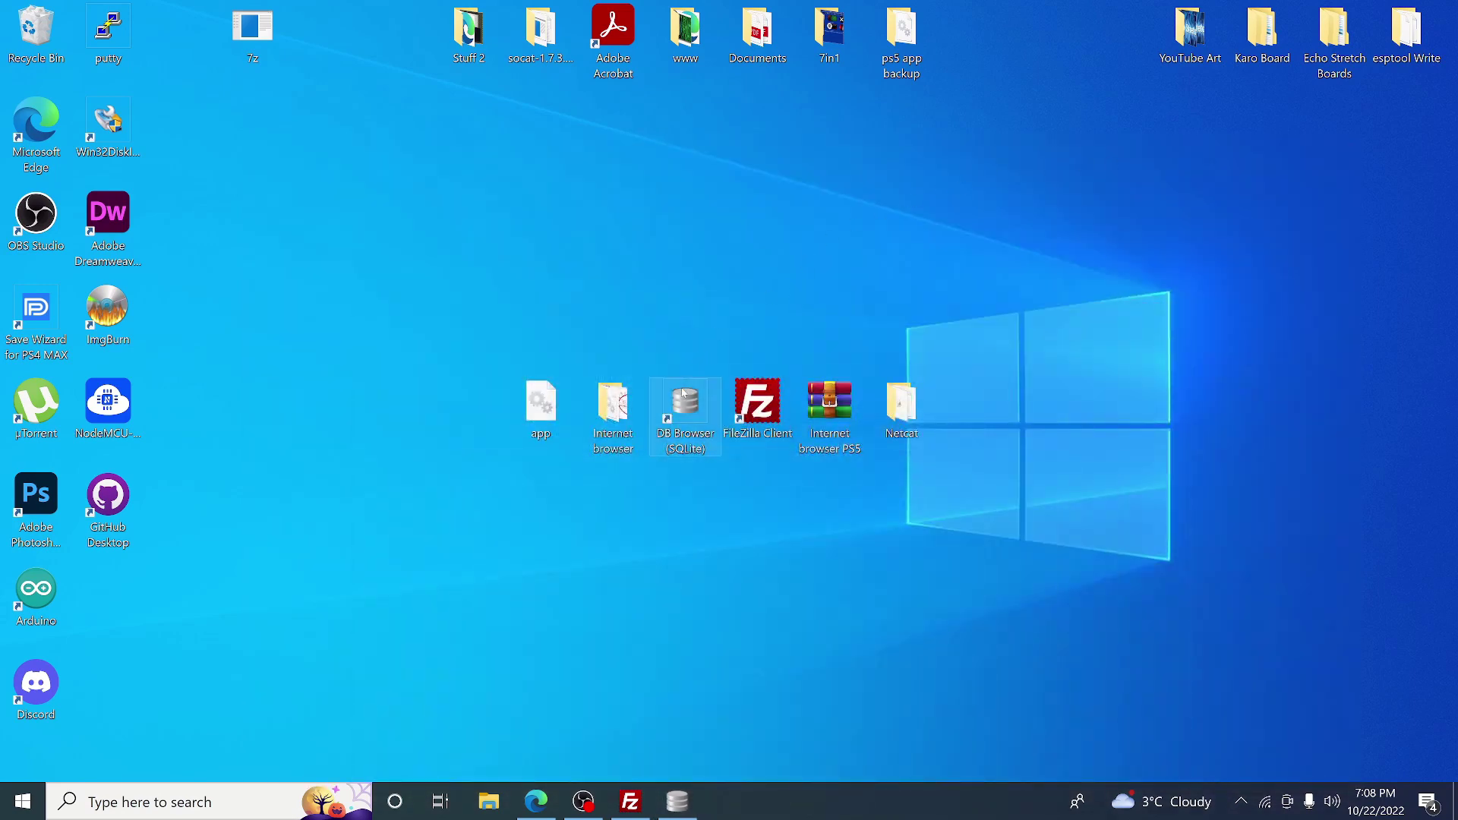
Open a second DB Browser for SQLite window and load app.db from the Internet browser folder into it.
double_click(683, 392)
left_click_drag(492, 101, 895, 174)
double_click(612, 403)
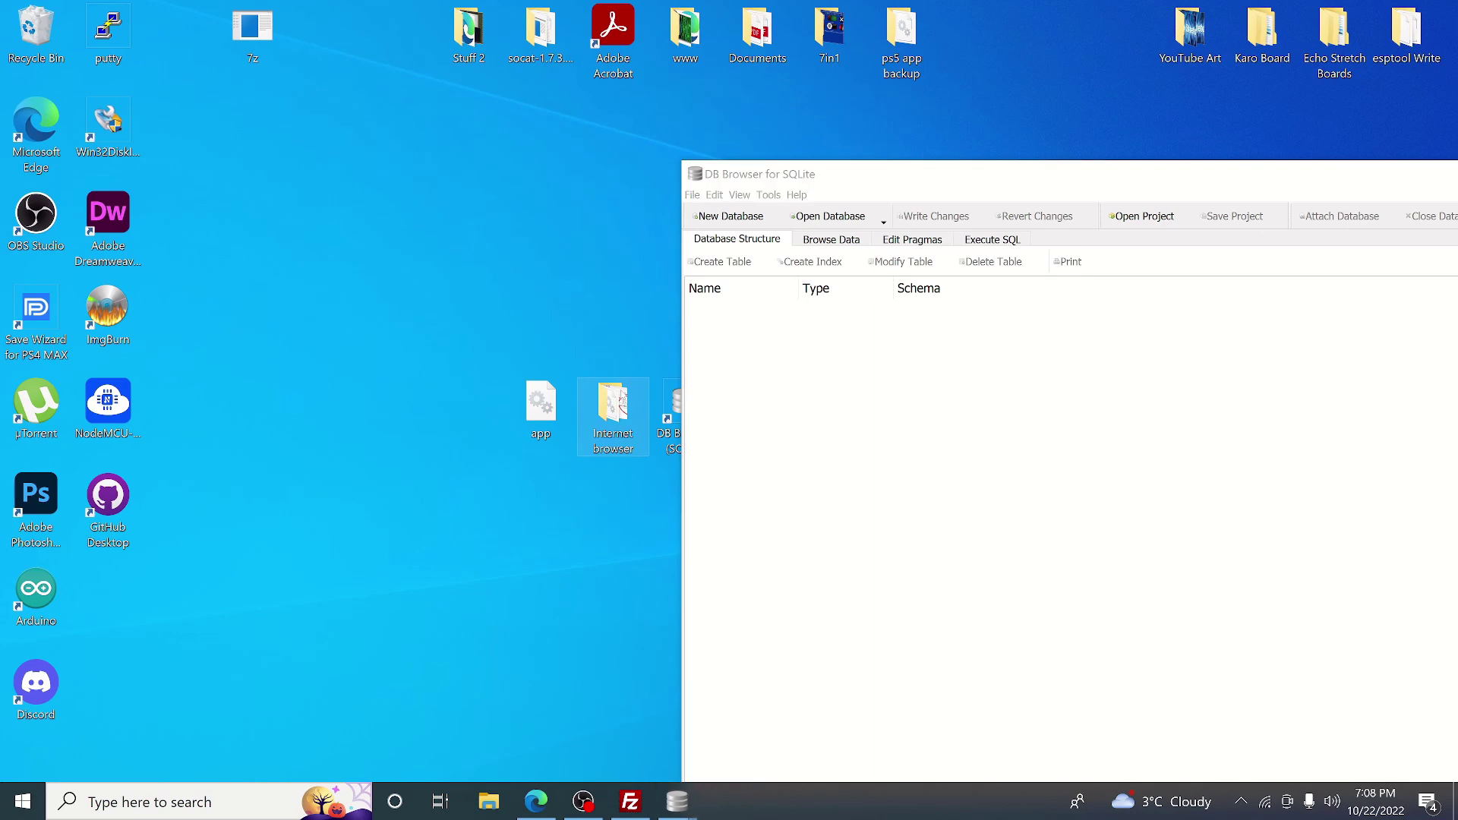
left_click_drag(532, 332, 1075, 758)
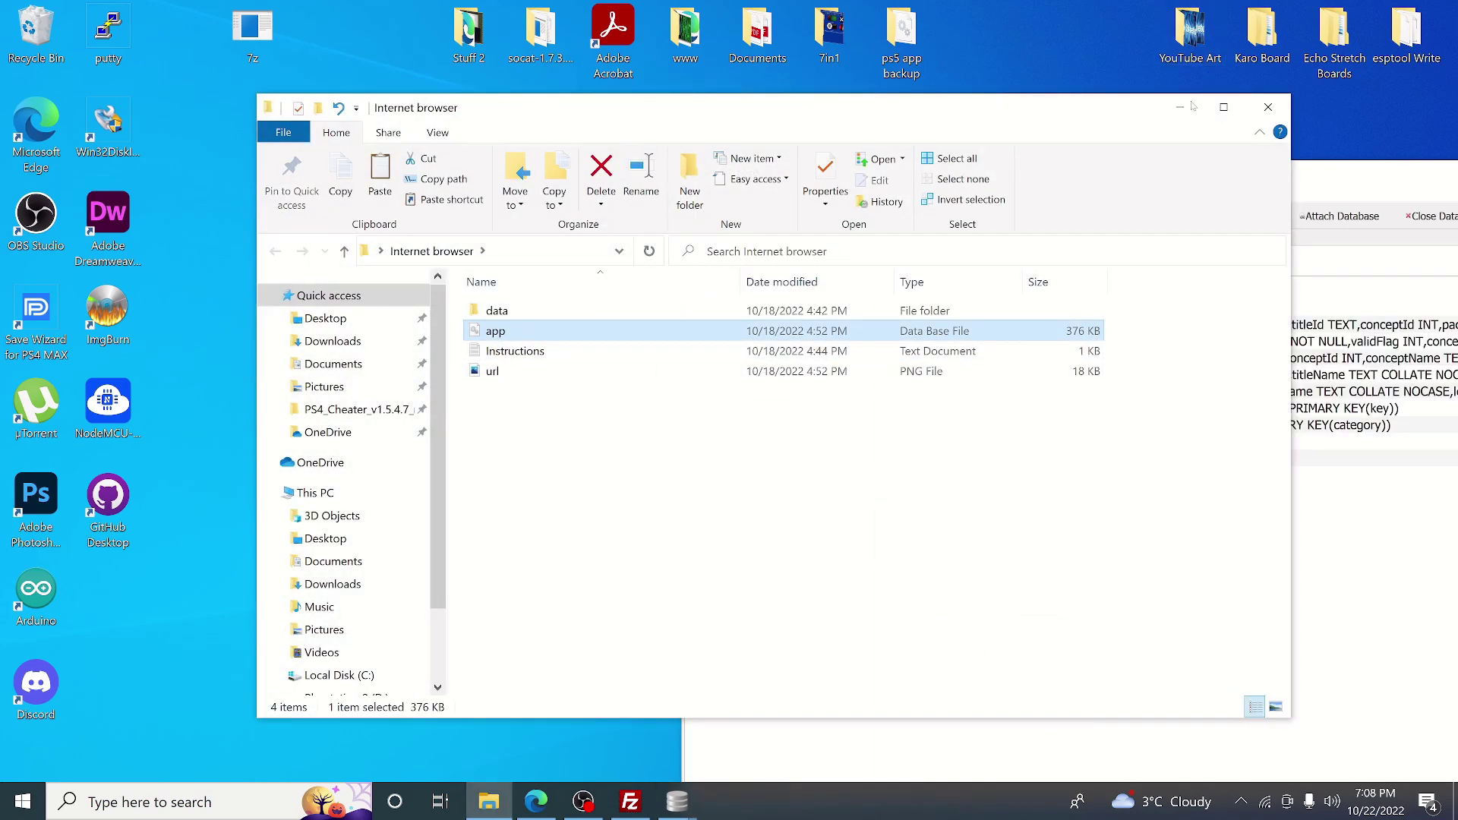
left_click(1268, 107)
left_click_drag(1287, 178, 933, 132)
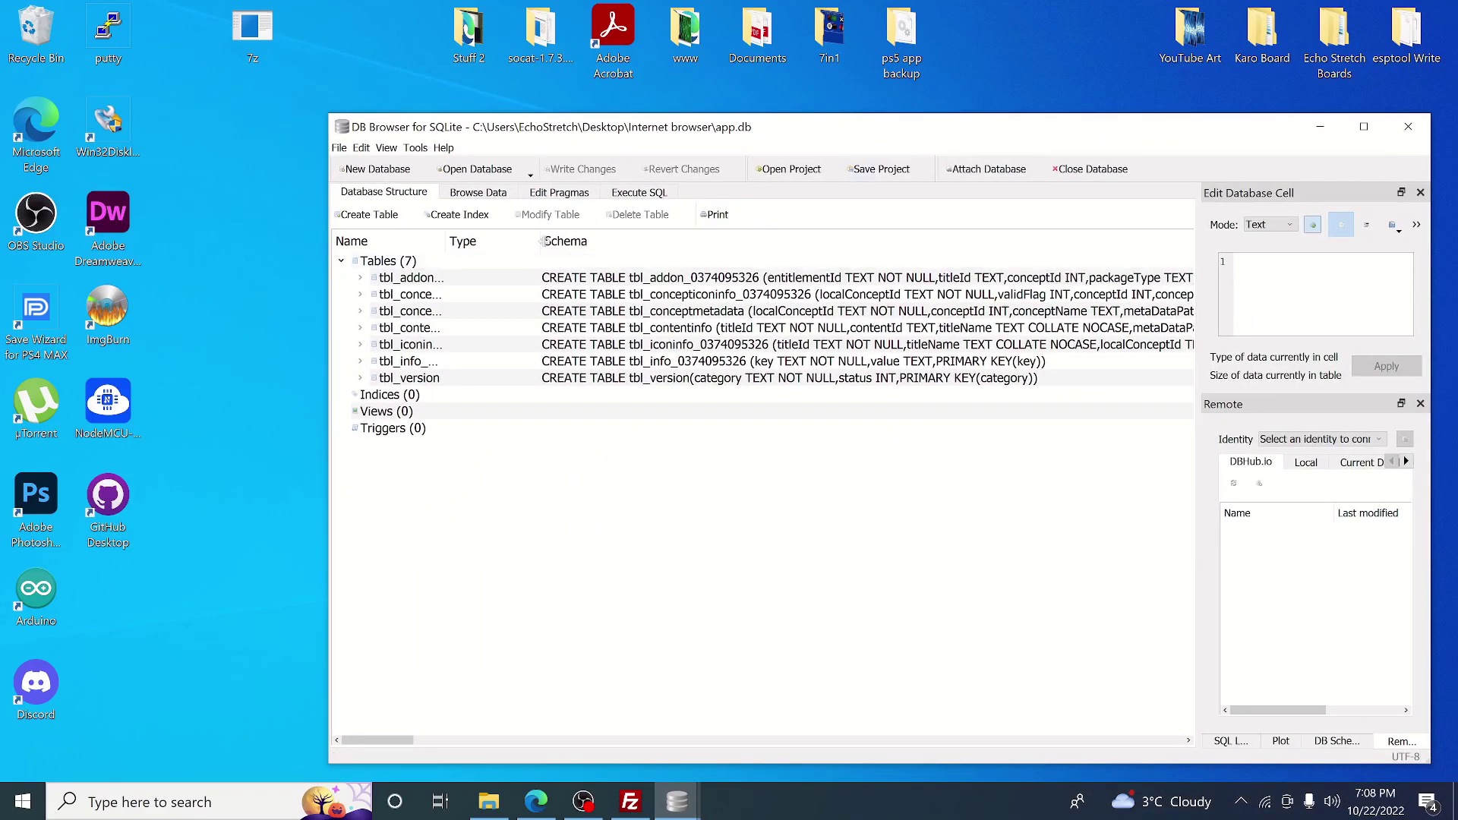
left_click(467, 194)
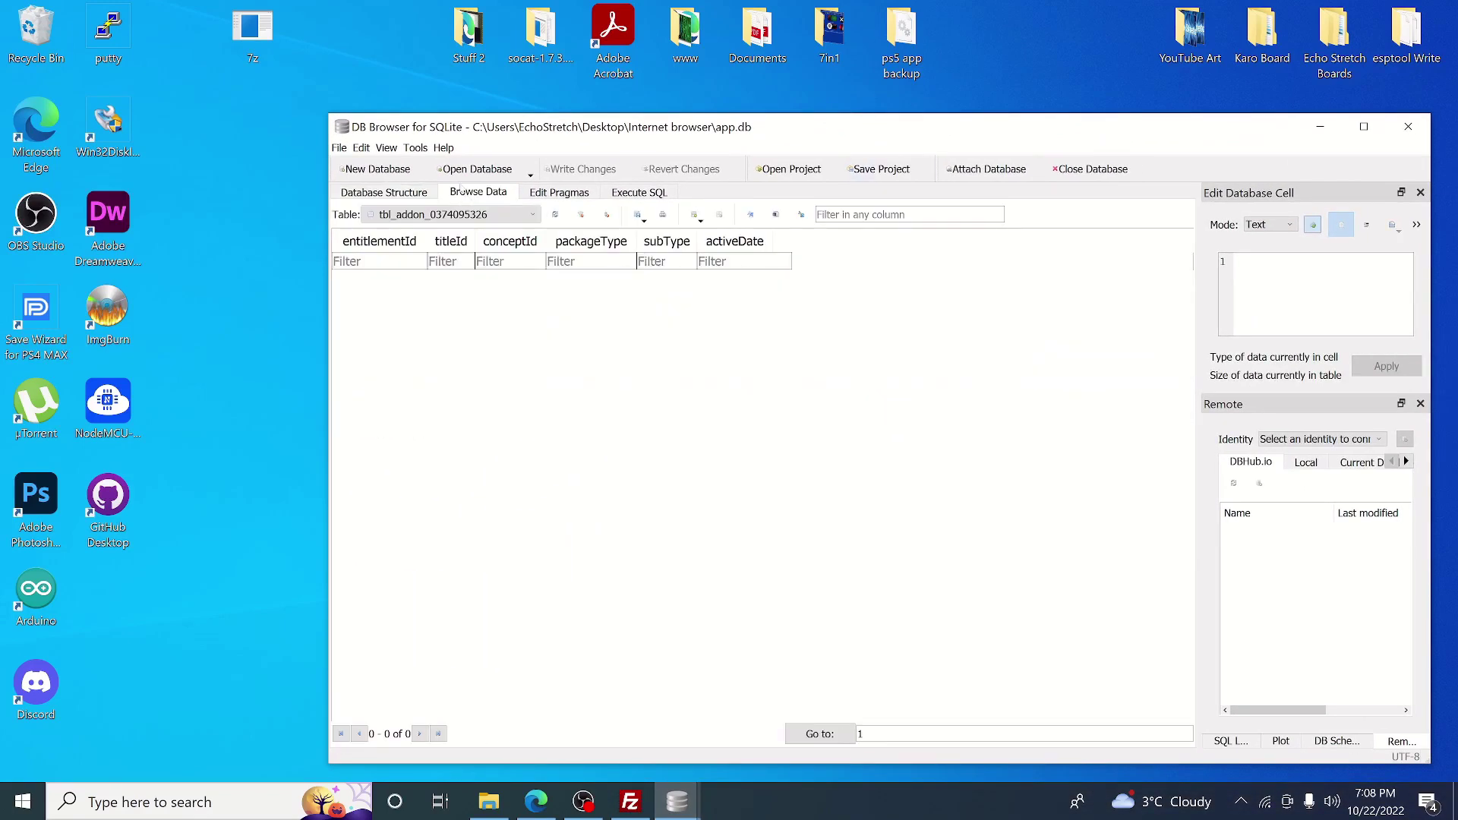
left_click(493, 215)
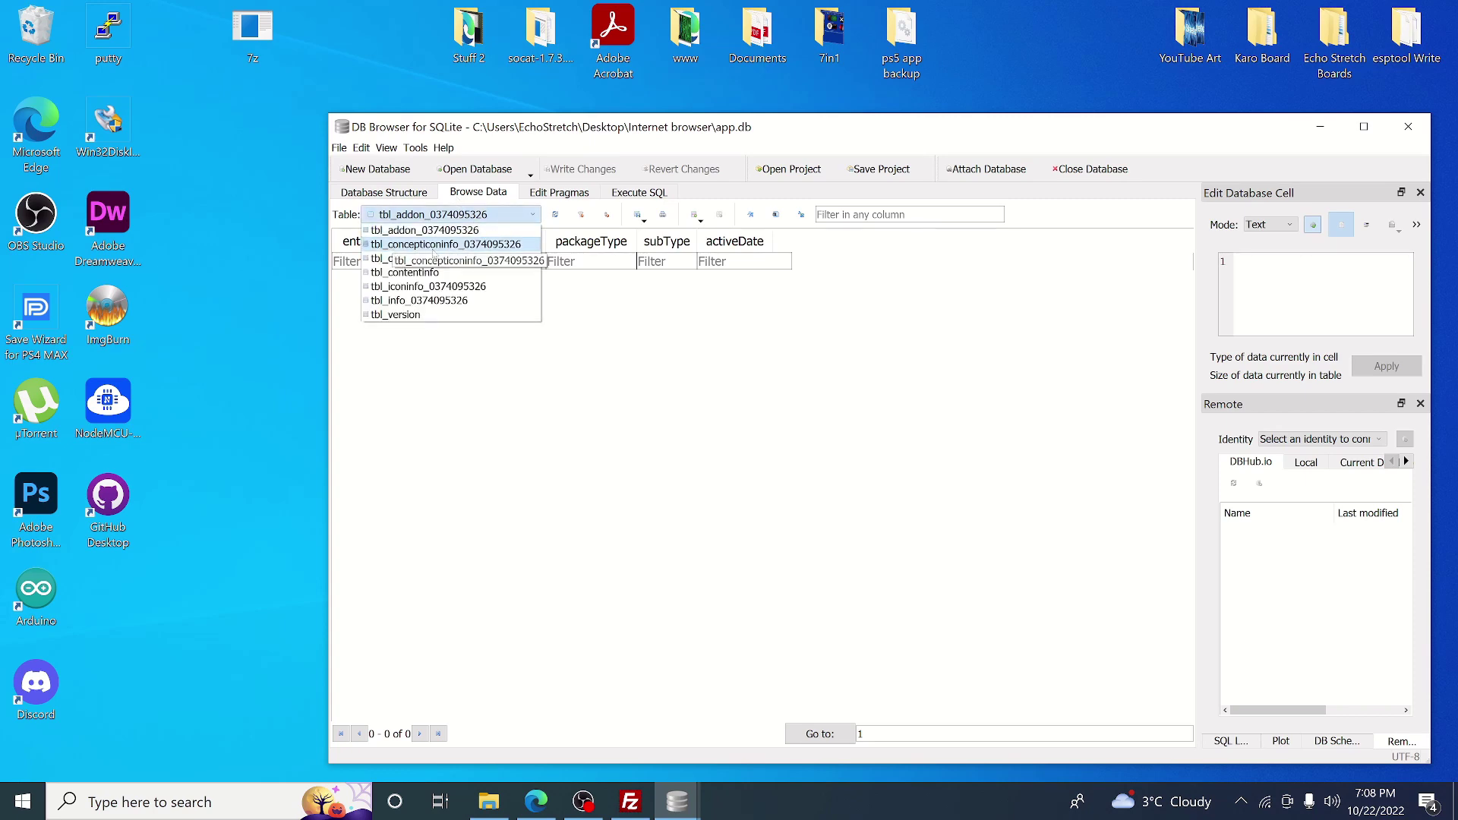
left_click(431, 244)
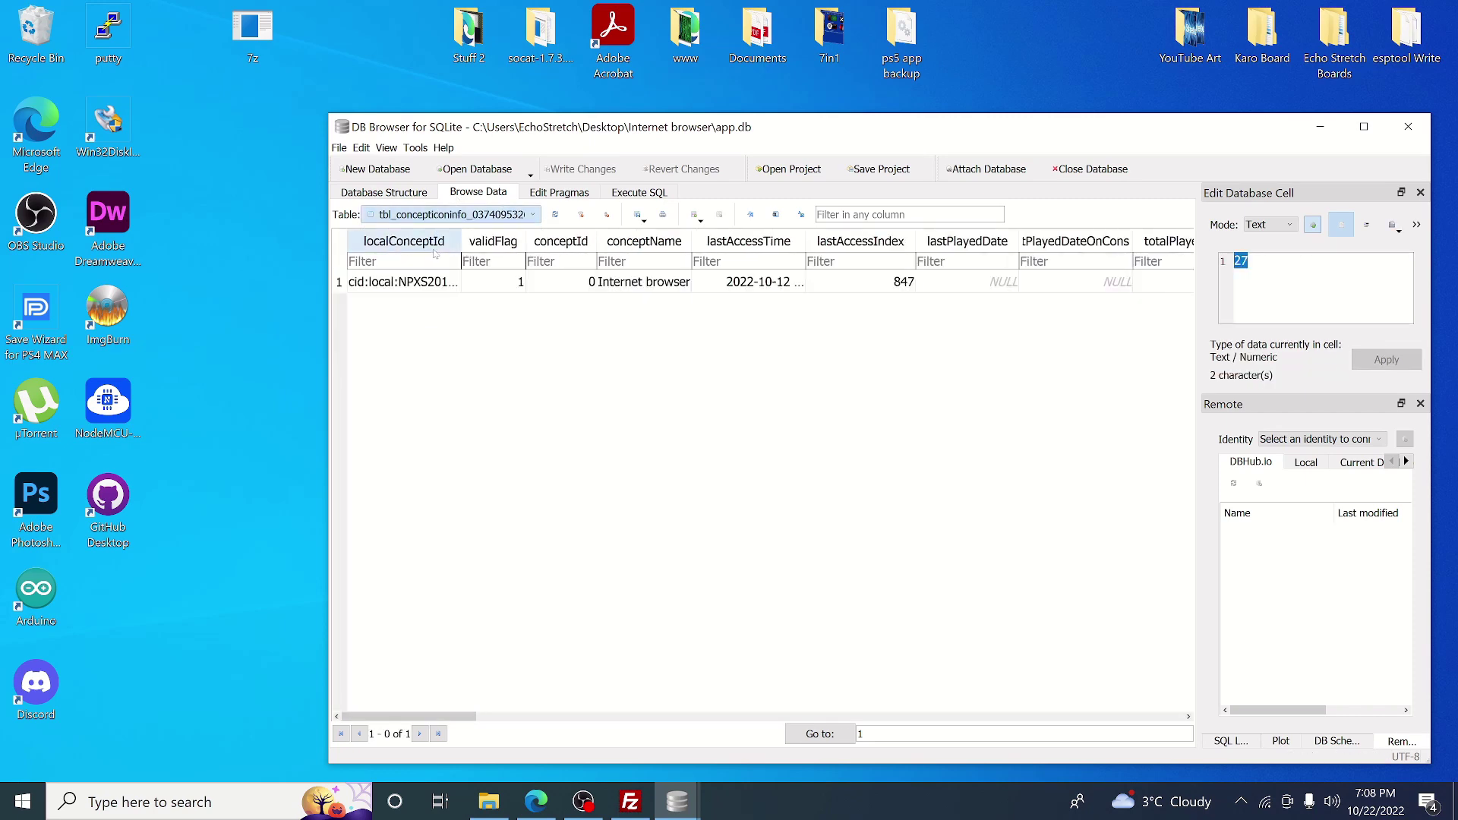
left_click(339, 283)
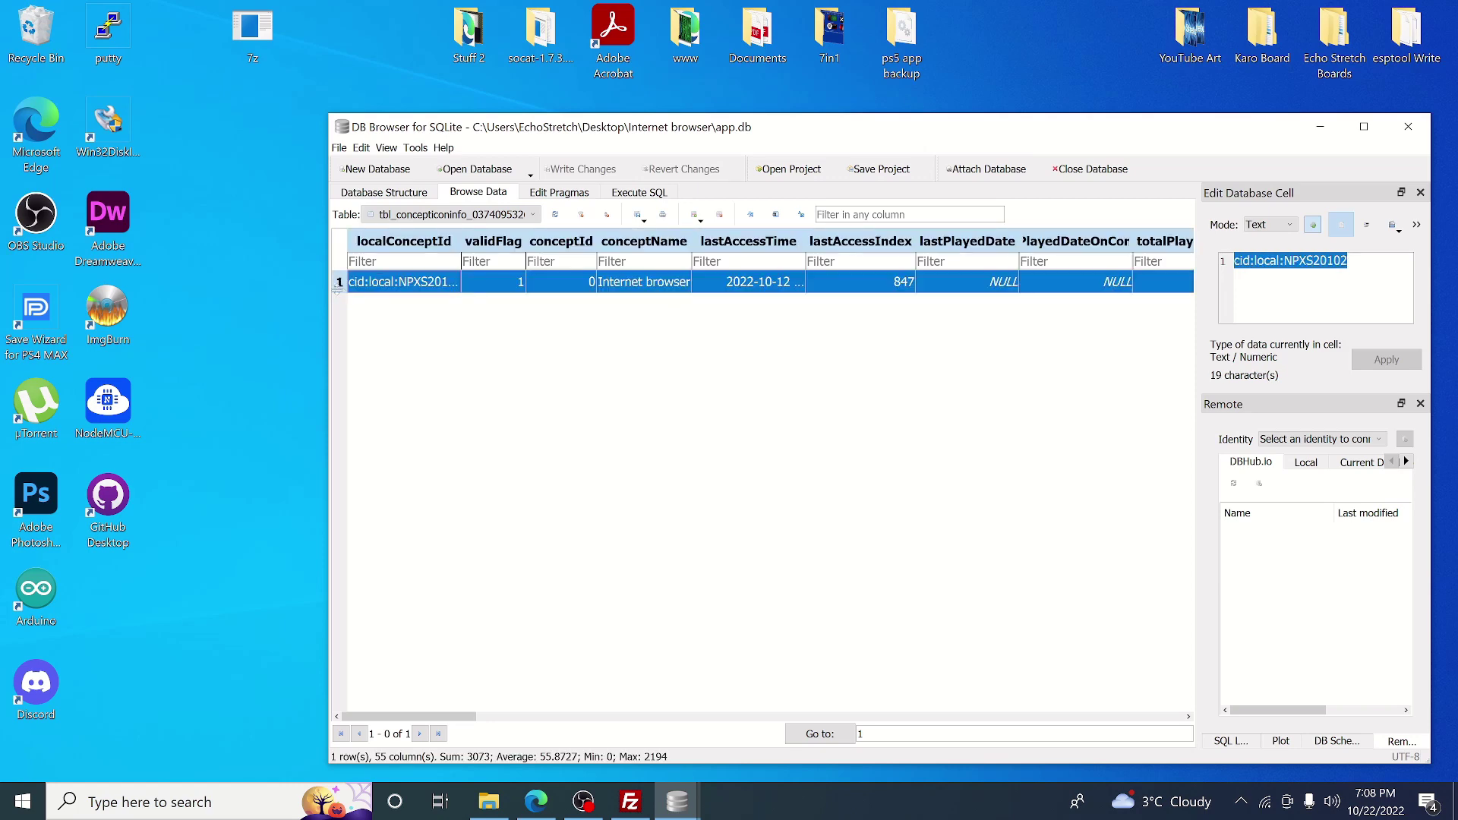
right_click(496, 285)
left_click(529, 357)
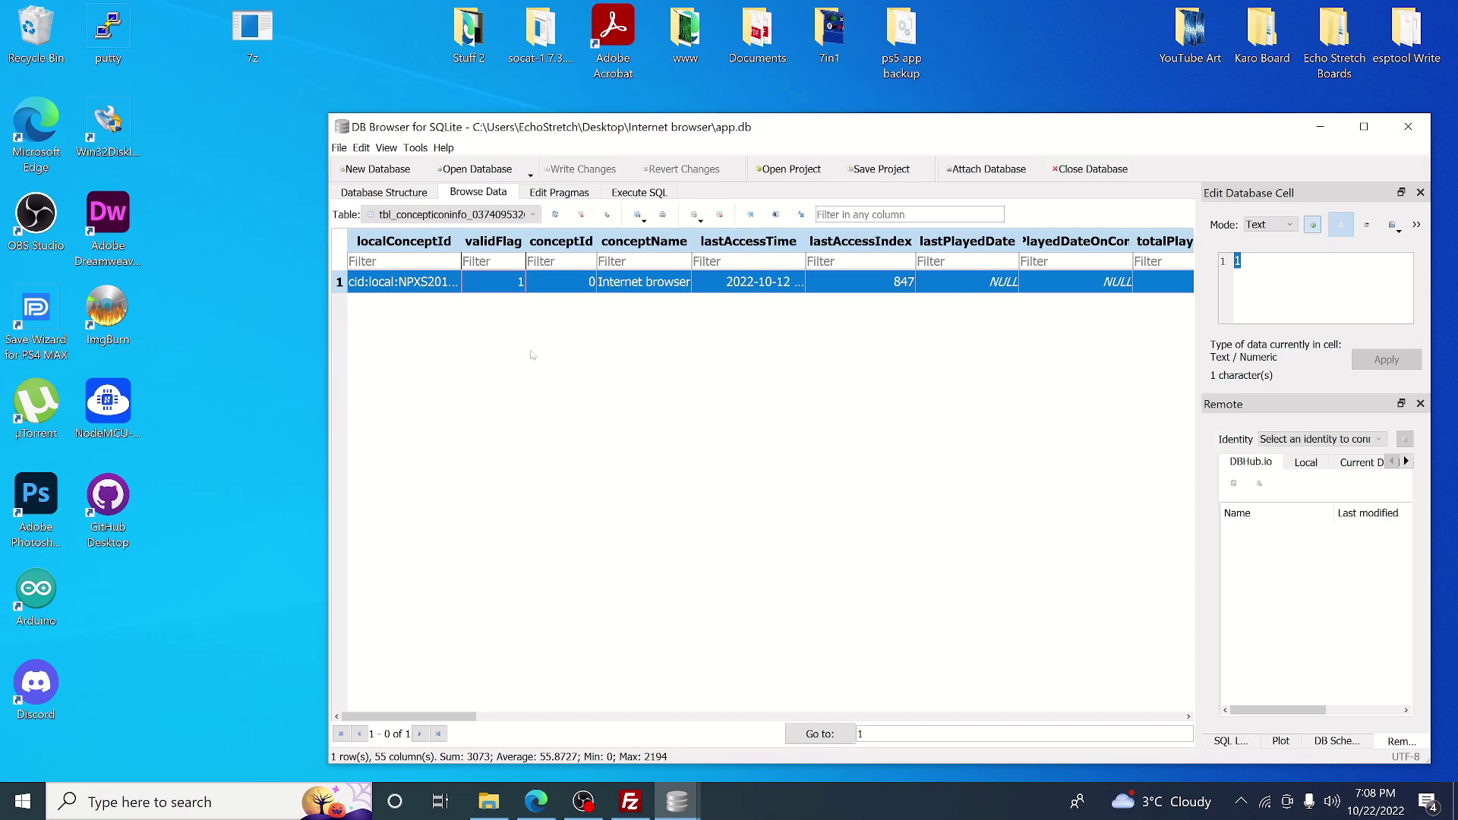
left_click(667, 798)
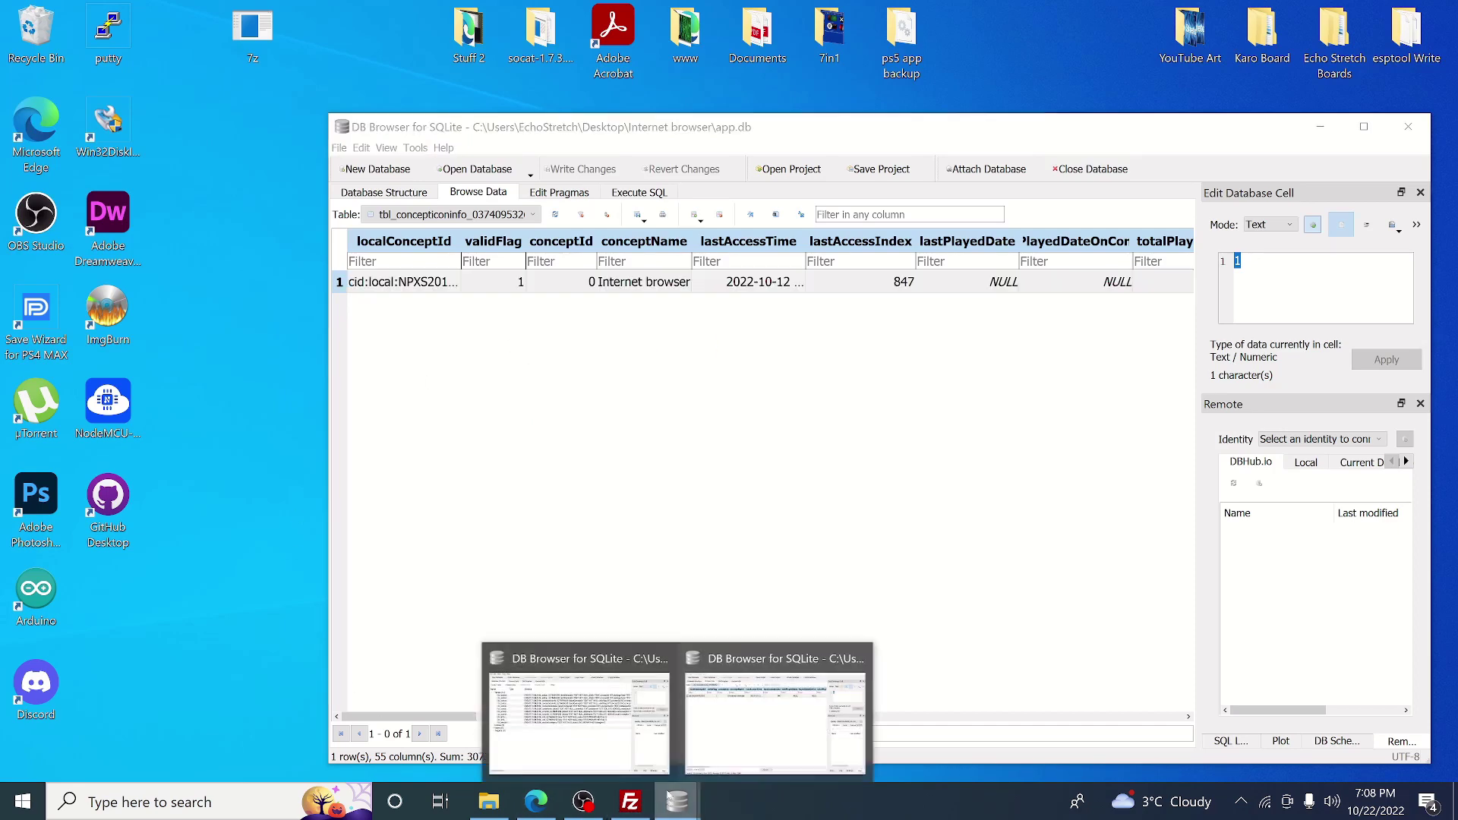
left_click(579, 710)
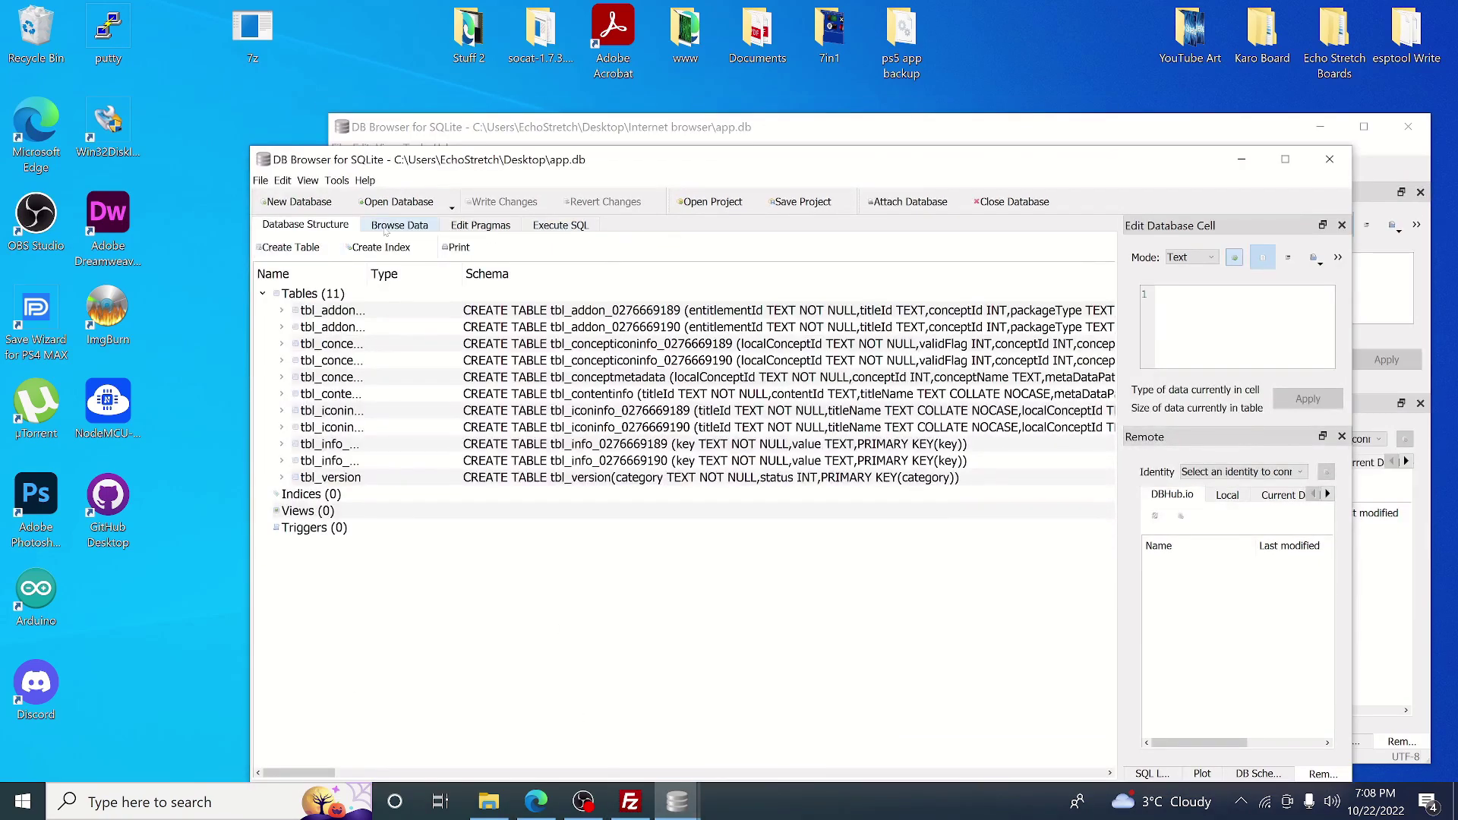
left_click(391, 228)
left_click(411, 250)
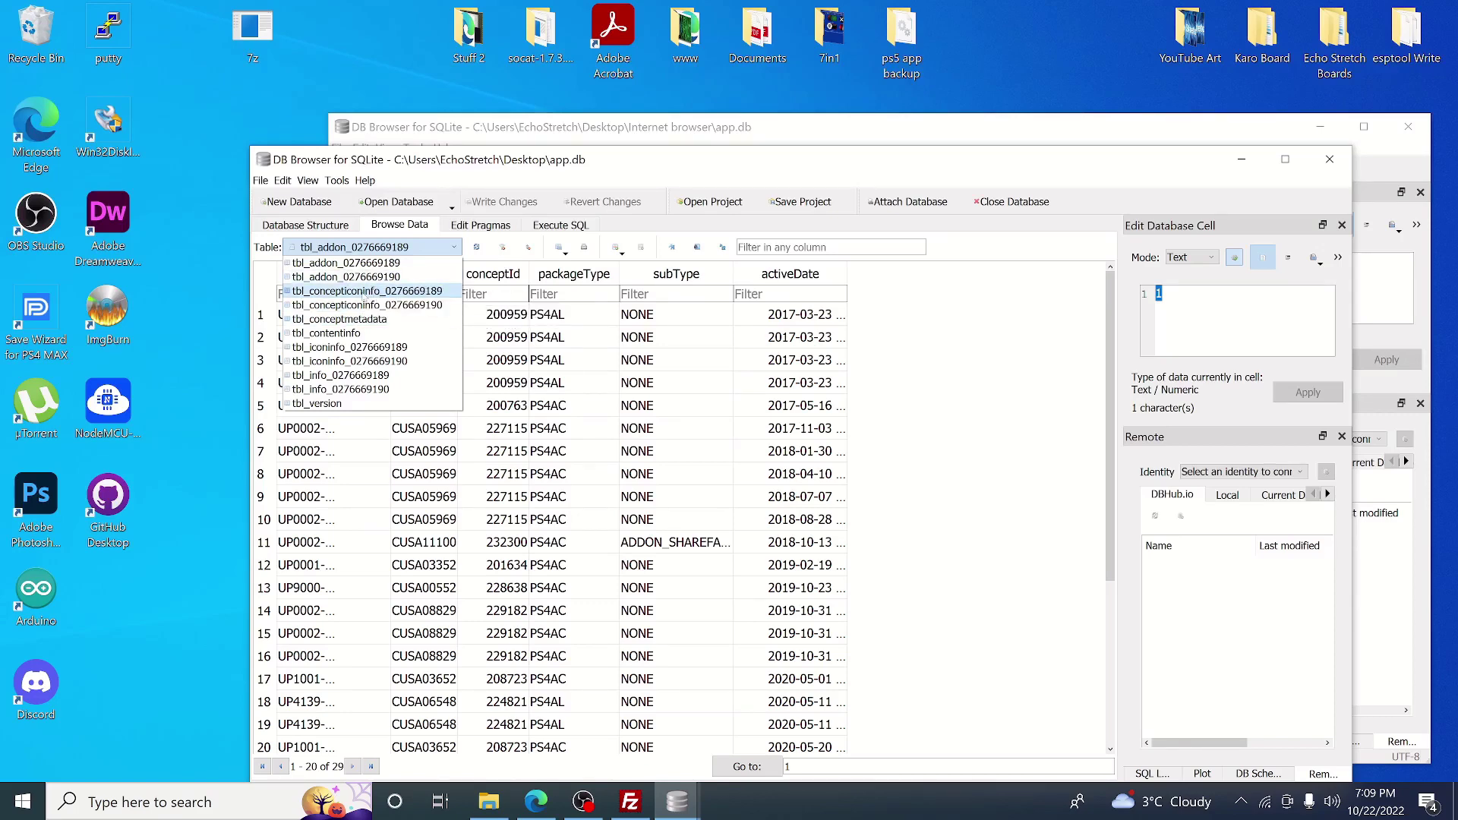
left_click(370, 295)
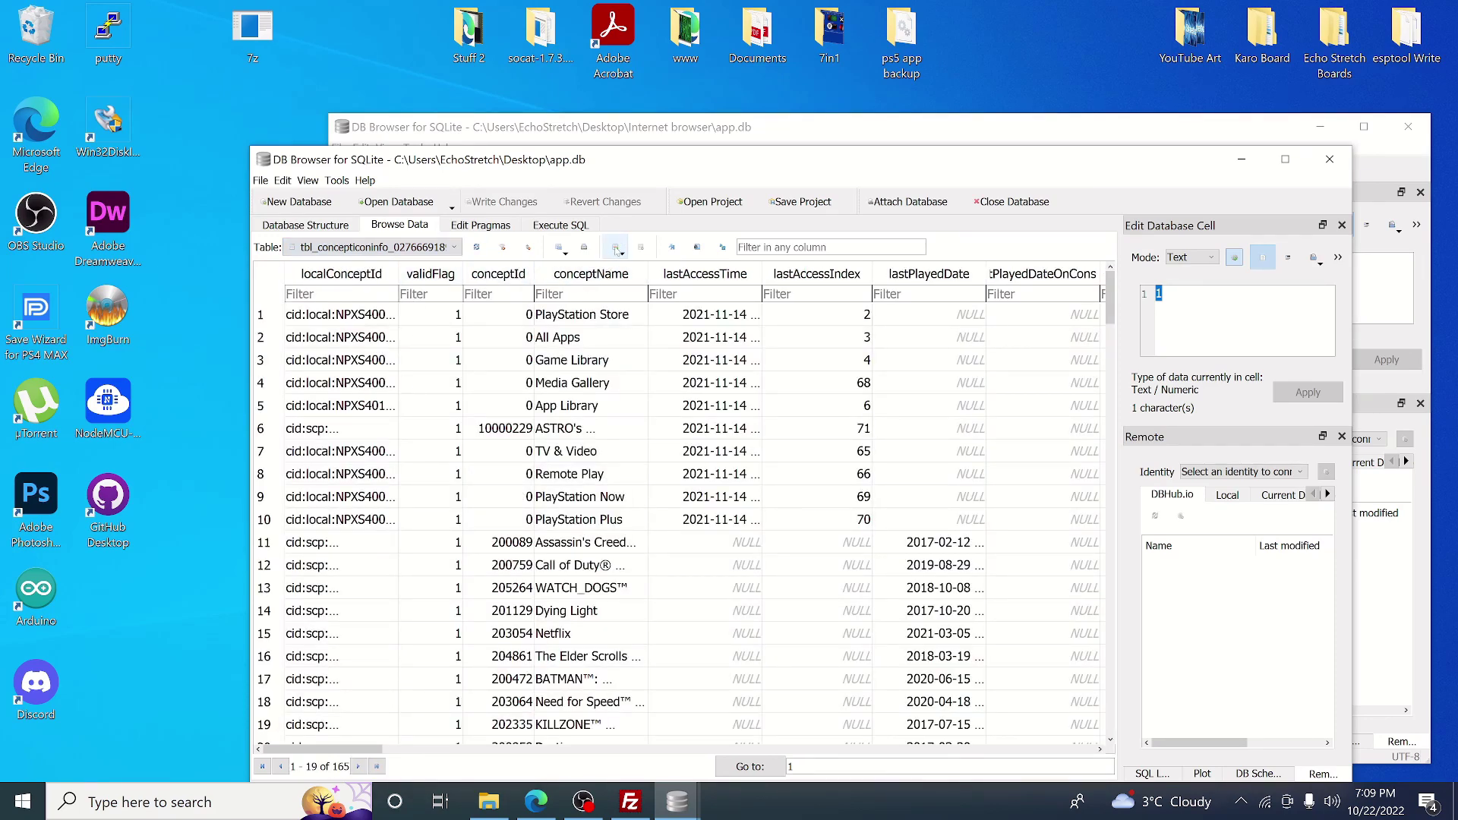
left_click(616, 248)
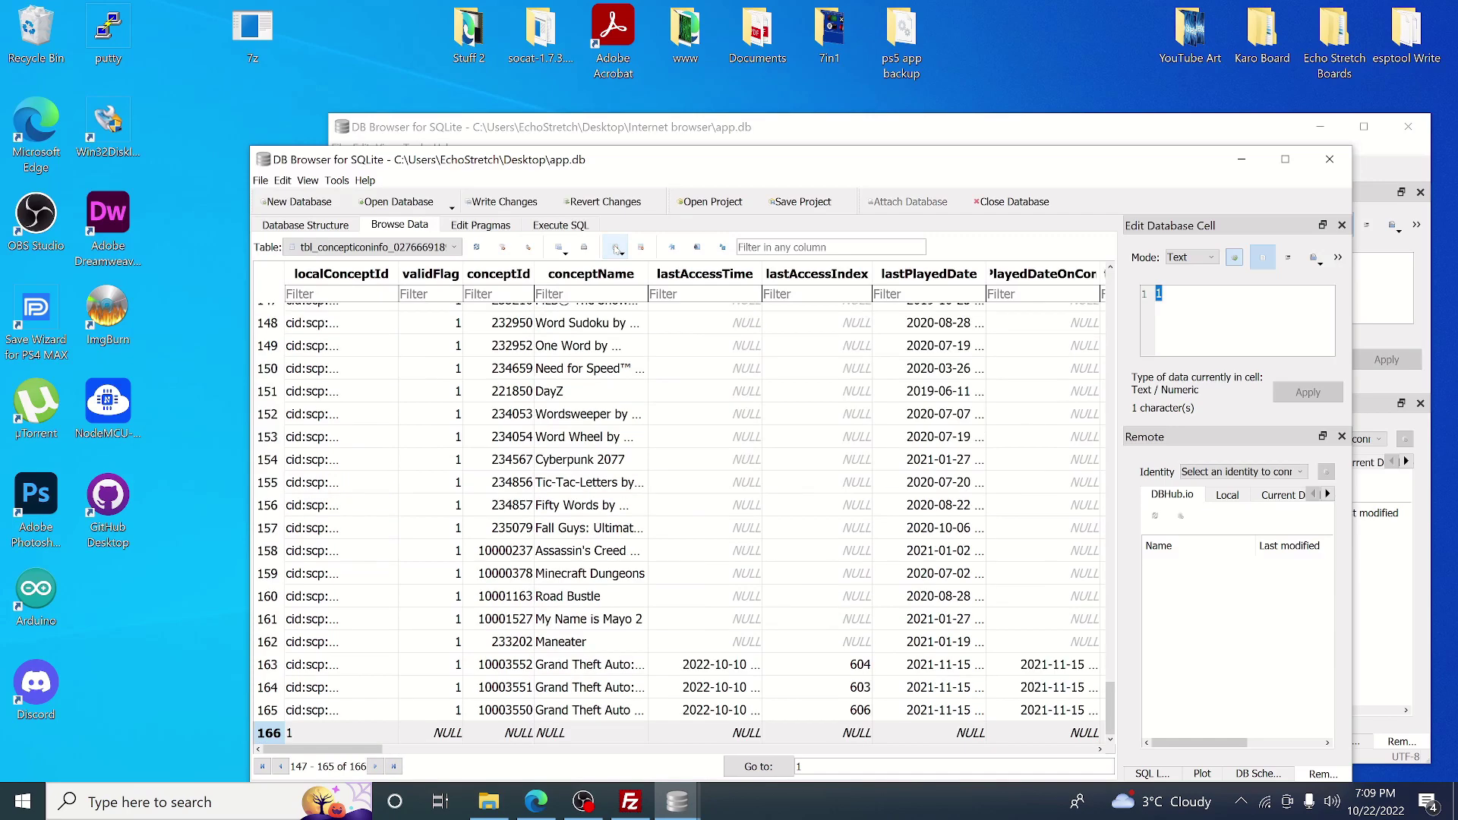
left_click(422, 731)
left_click(377, 734)
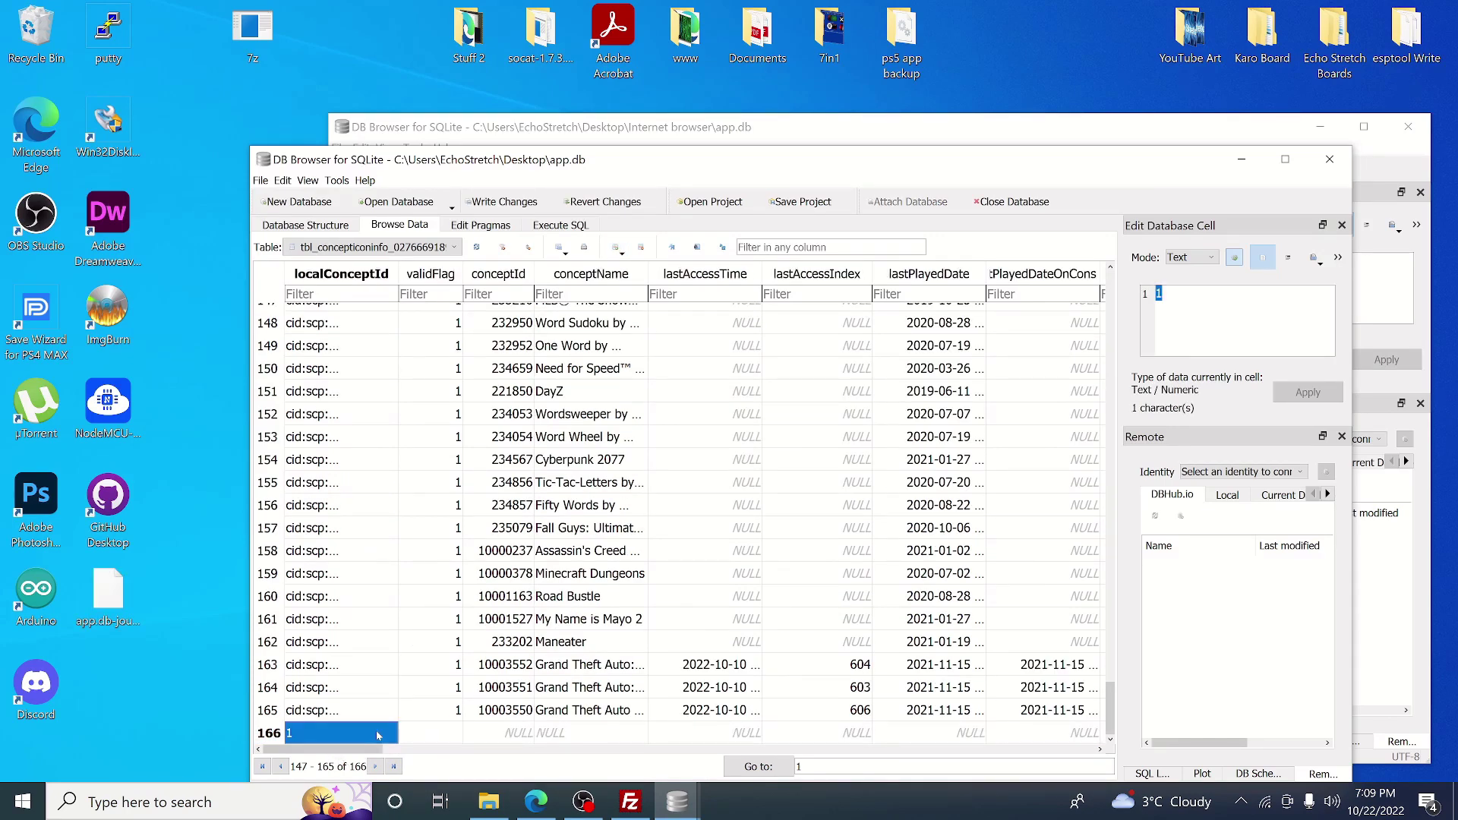
right_click(378, 734)
left_click(405, 708)
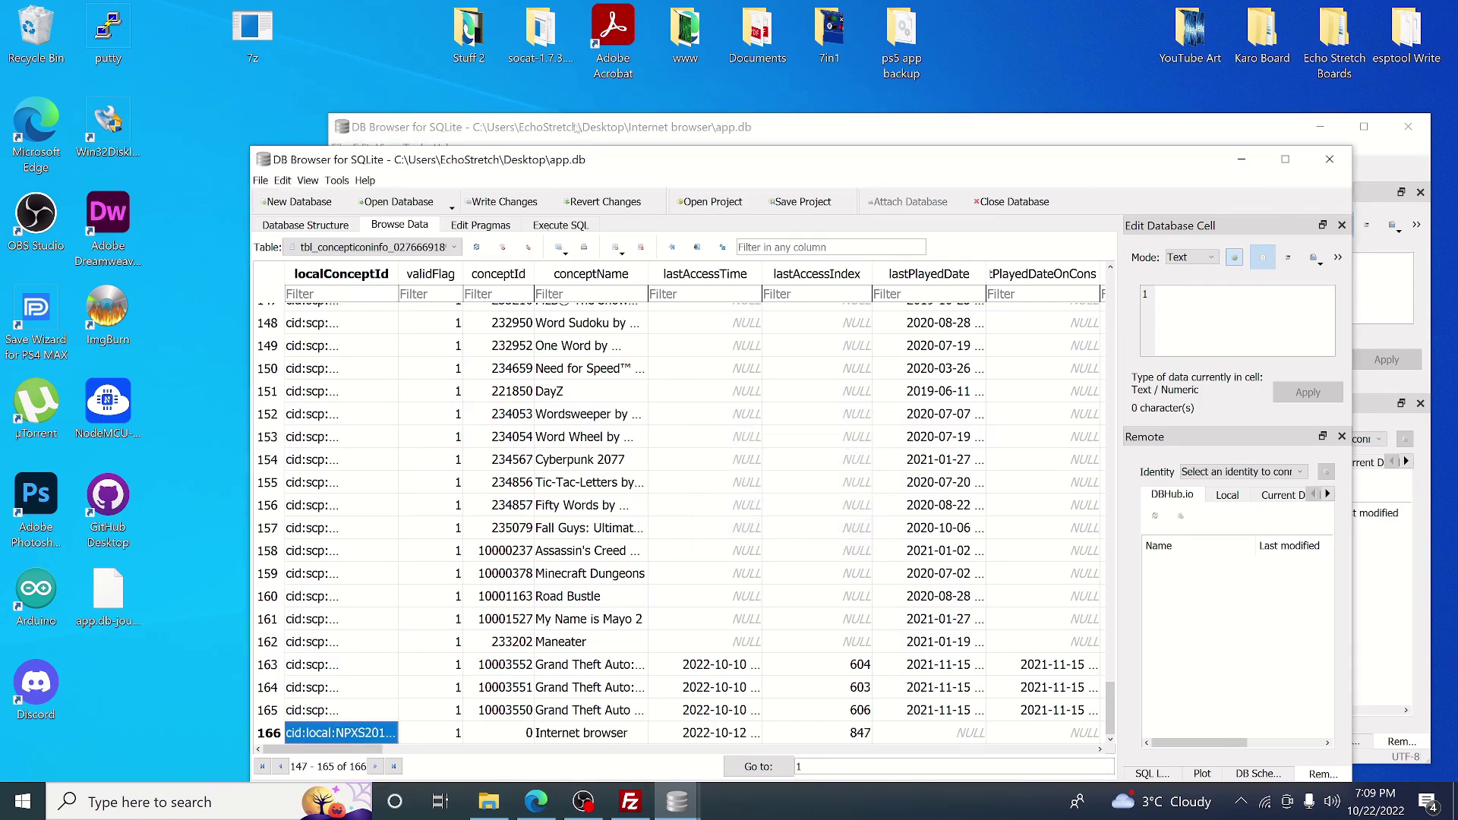
Copy the entire Internet browser row from tbl_conceptmetadata in the Internet browser folder's app.db.
left_click(577, 128)
left_click(529, 215)
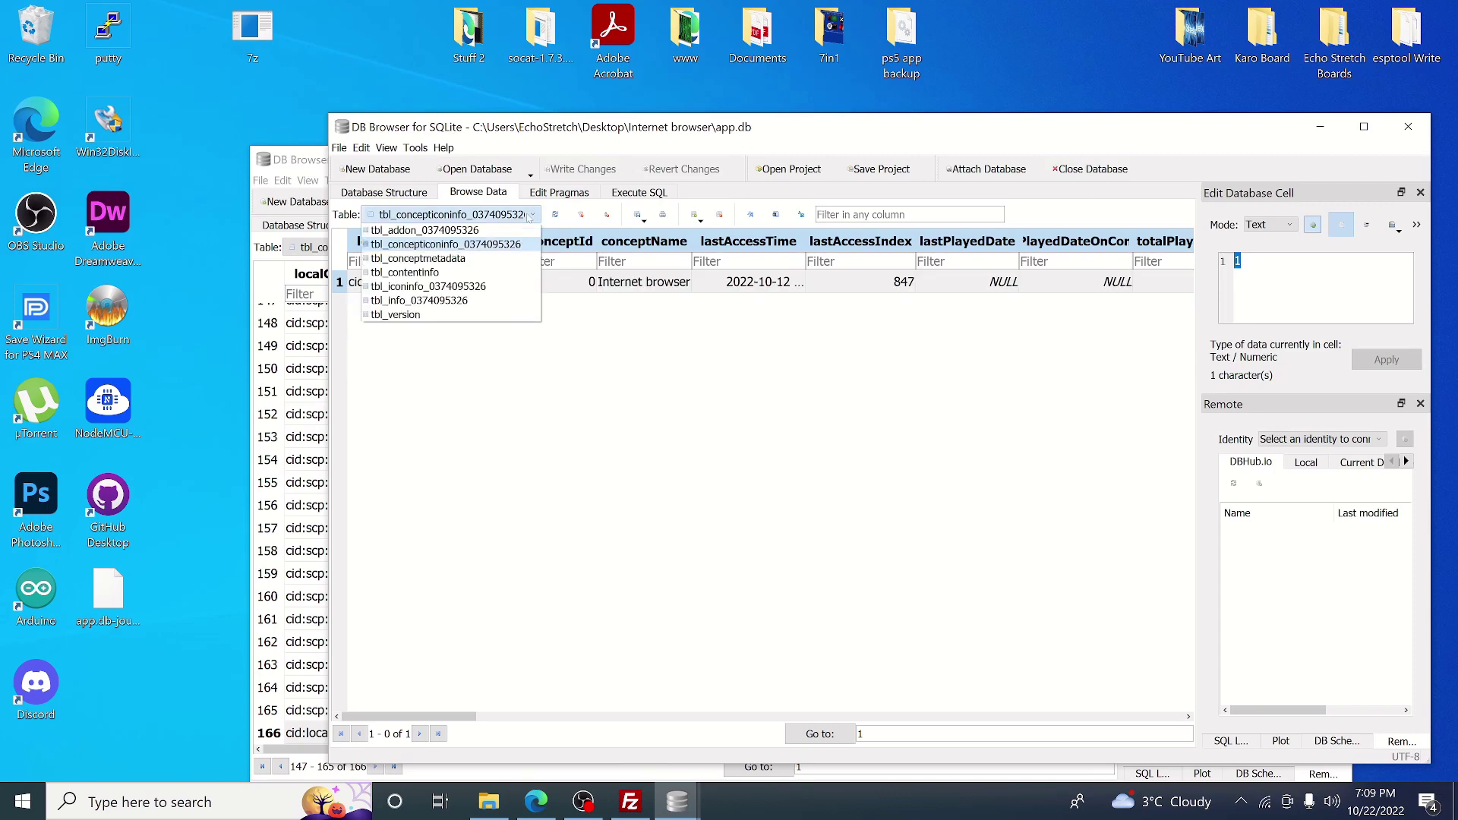
left_click(476, 260)
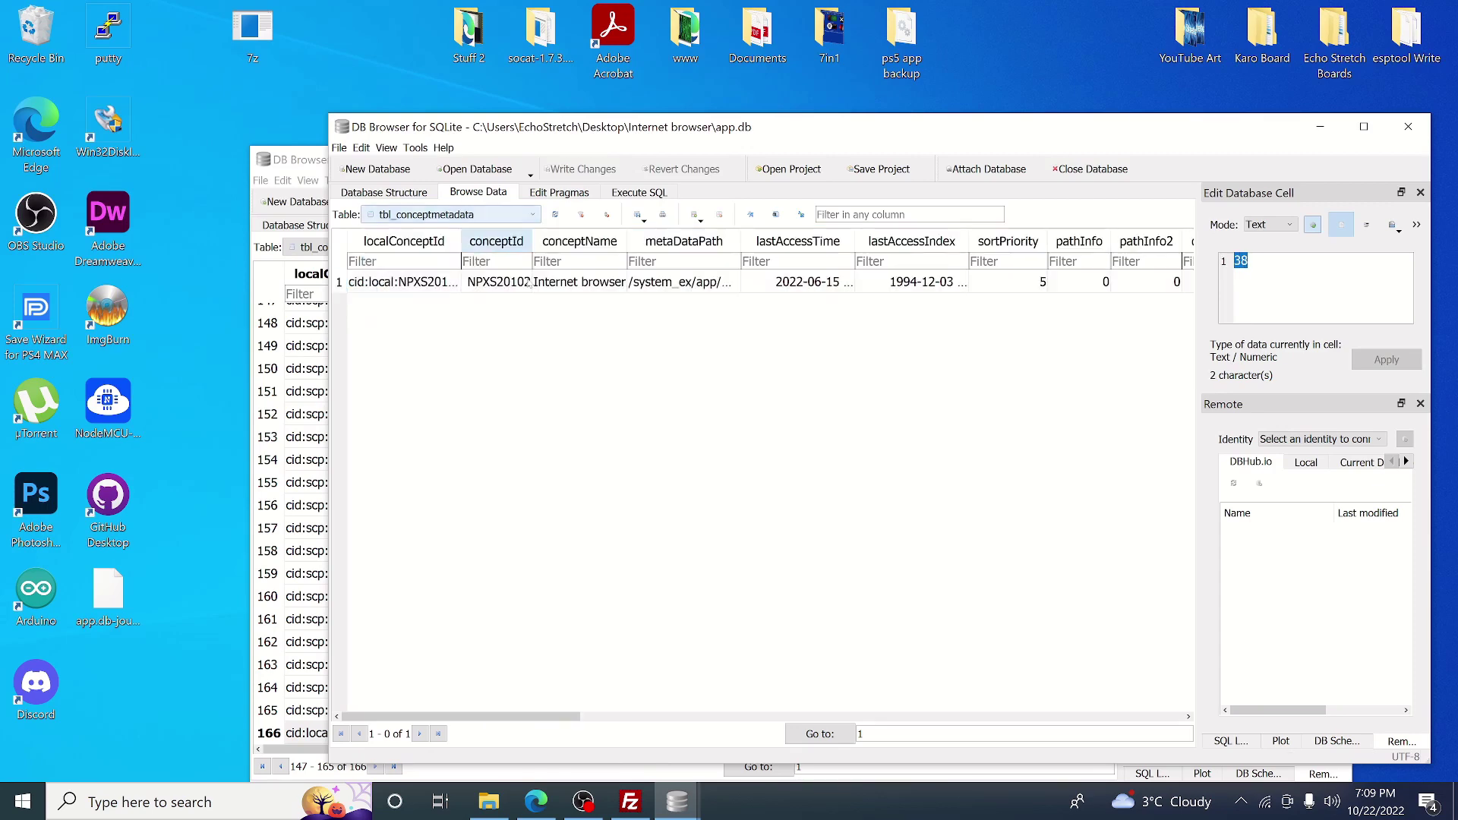
left_click(340, 284)
right_click(419, 291)
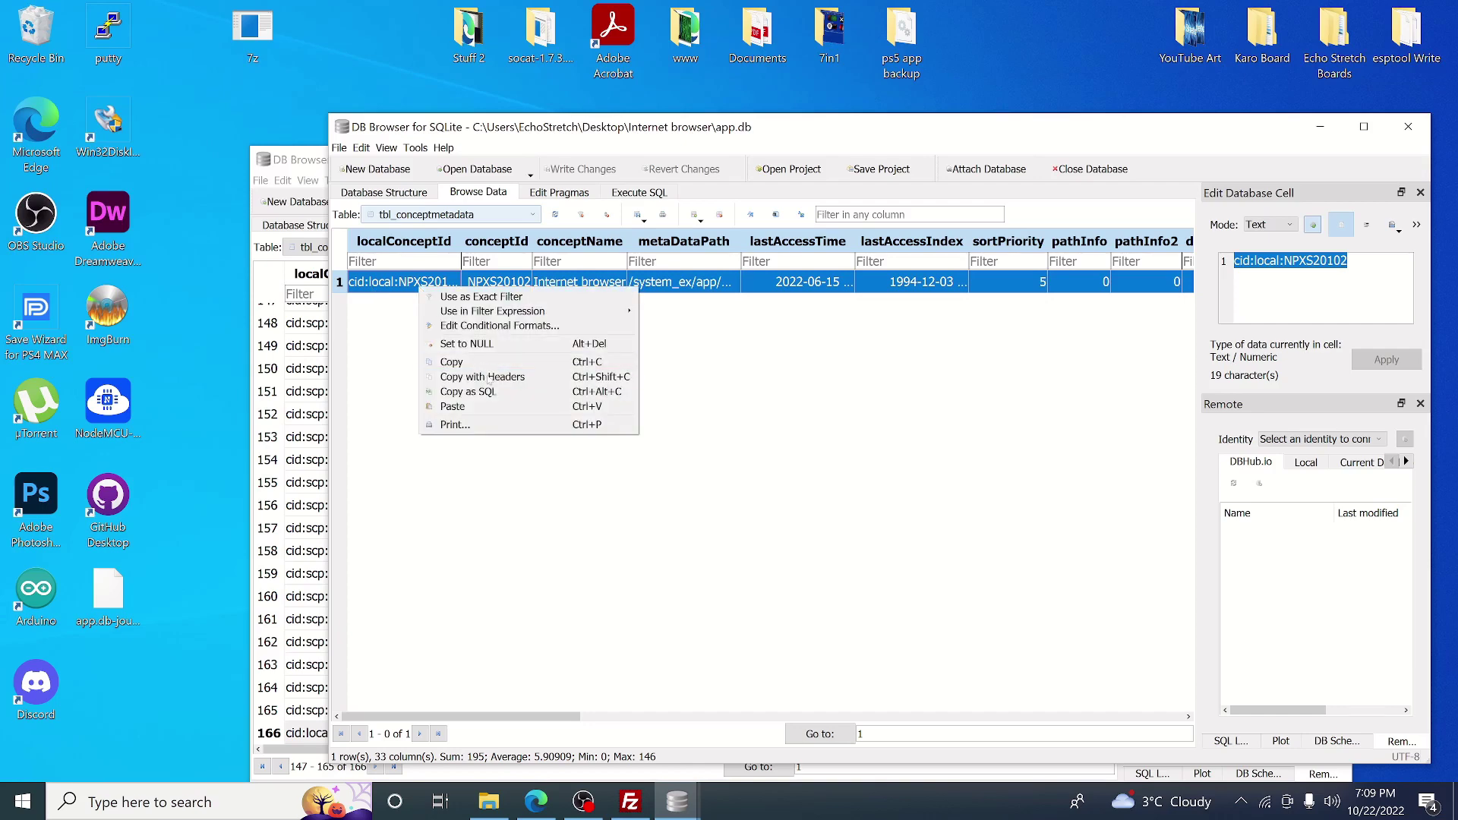
left_click(470, 365)
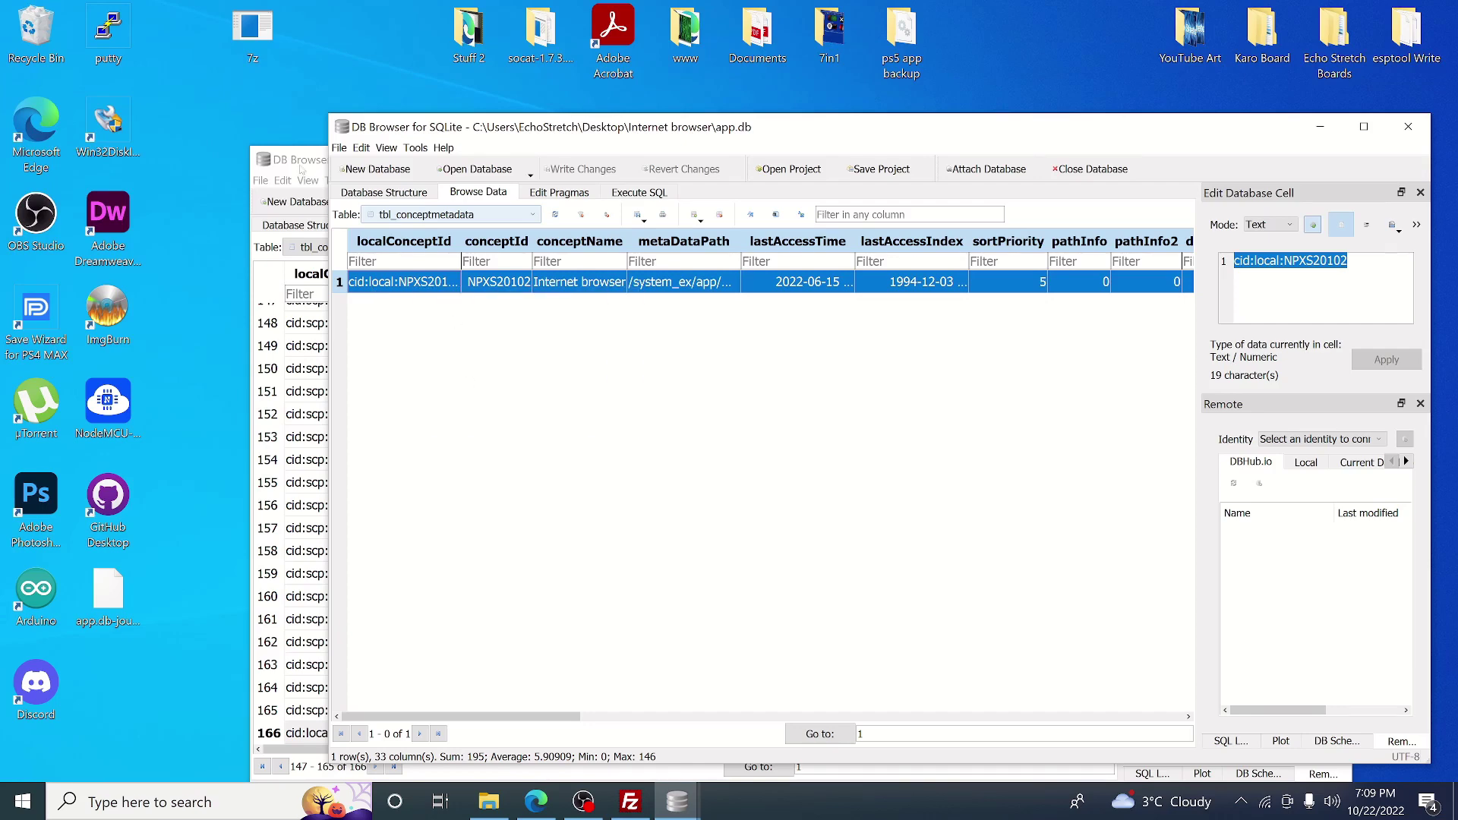
In the desktop app.db, add a new record to tbl_conceptmetadata and paste the copied row starting at its localConceptId cell.
left_click(302, 162)
left_click(372, 247)
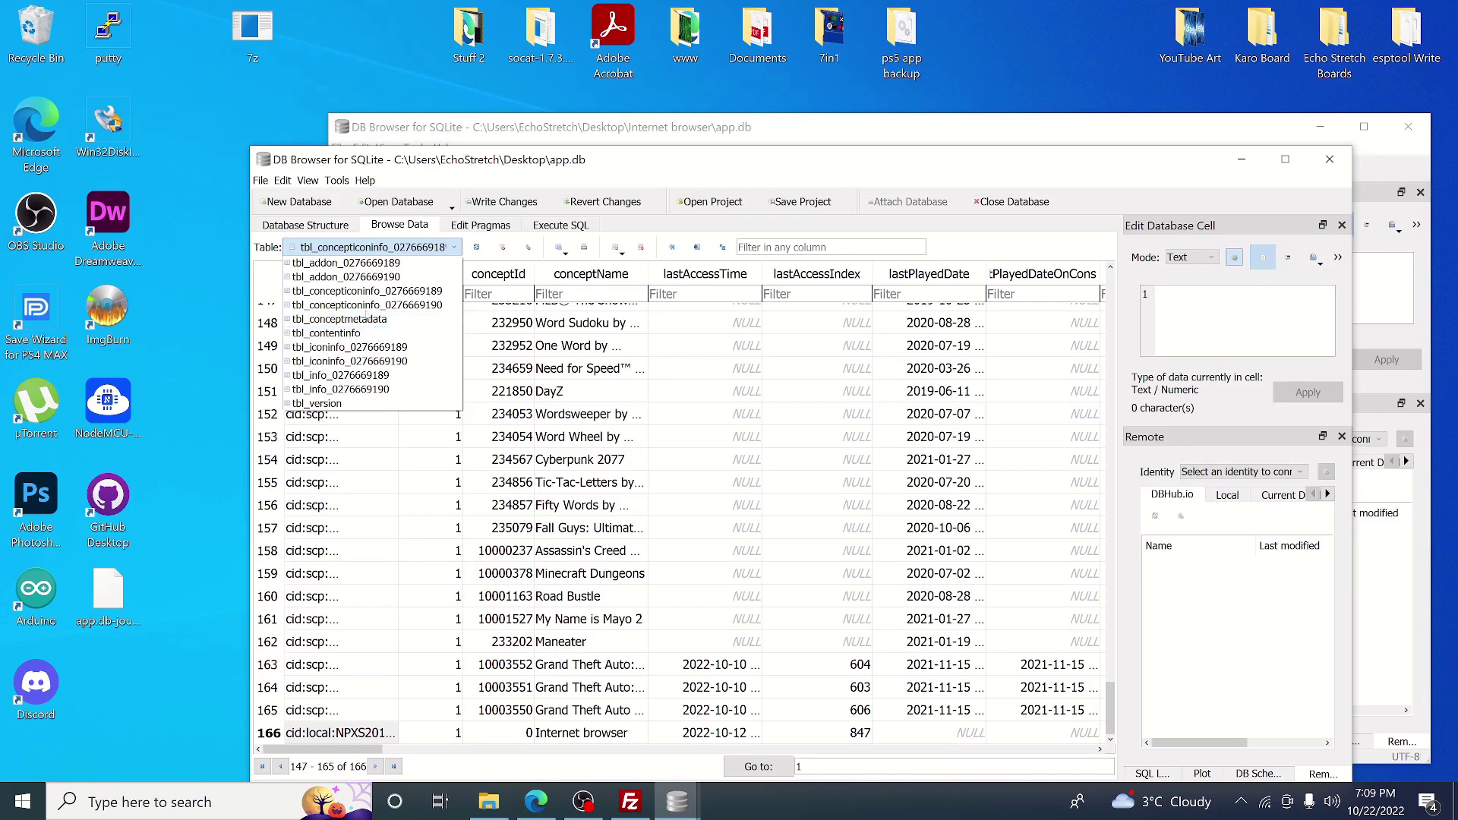
left_click(350, 319)
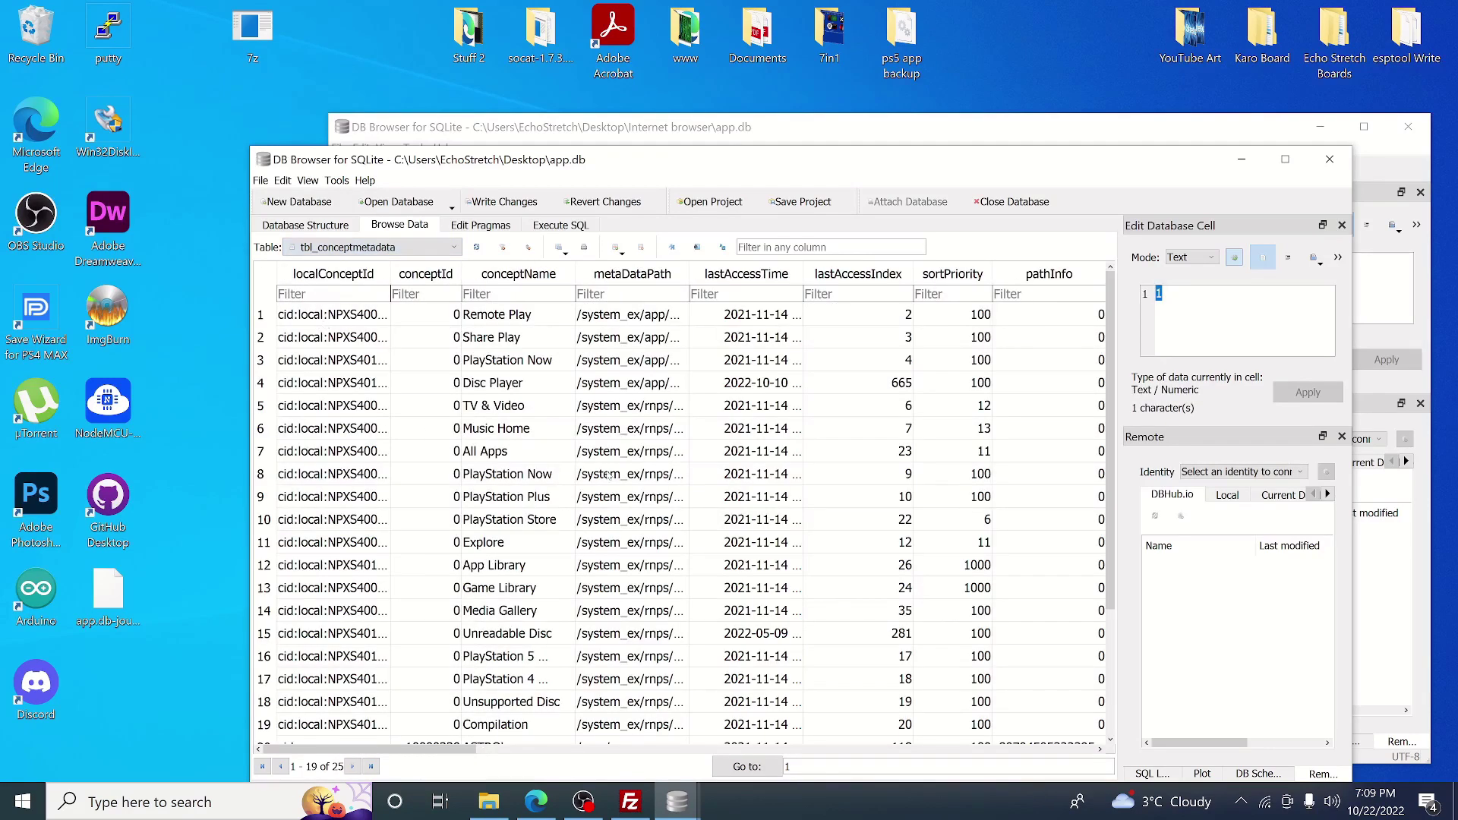
left_click_drag(1107, 404, 1113, 538)
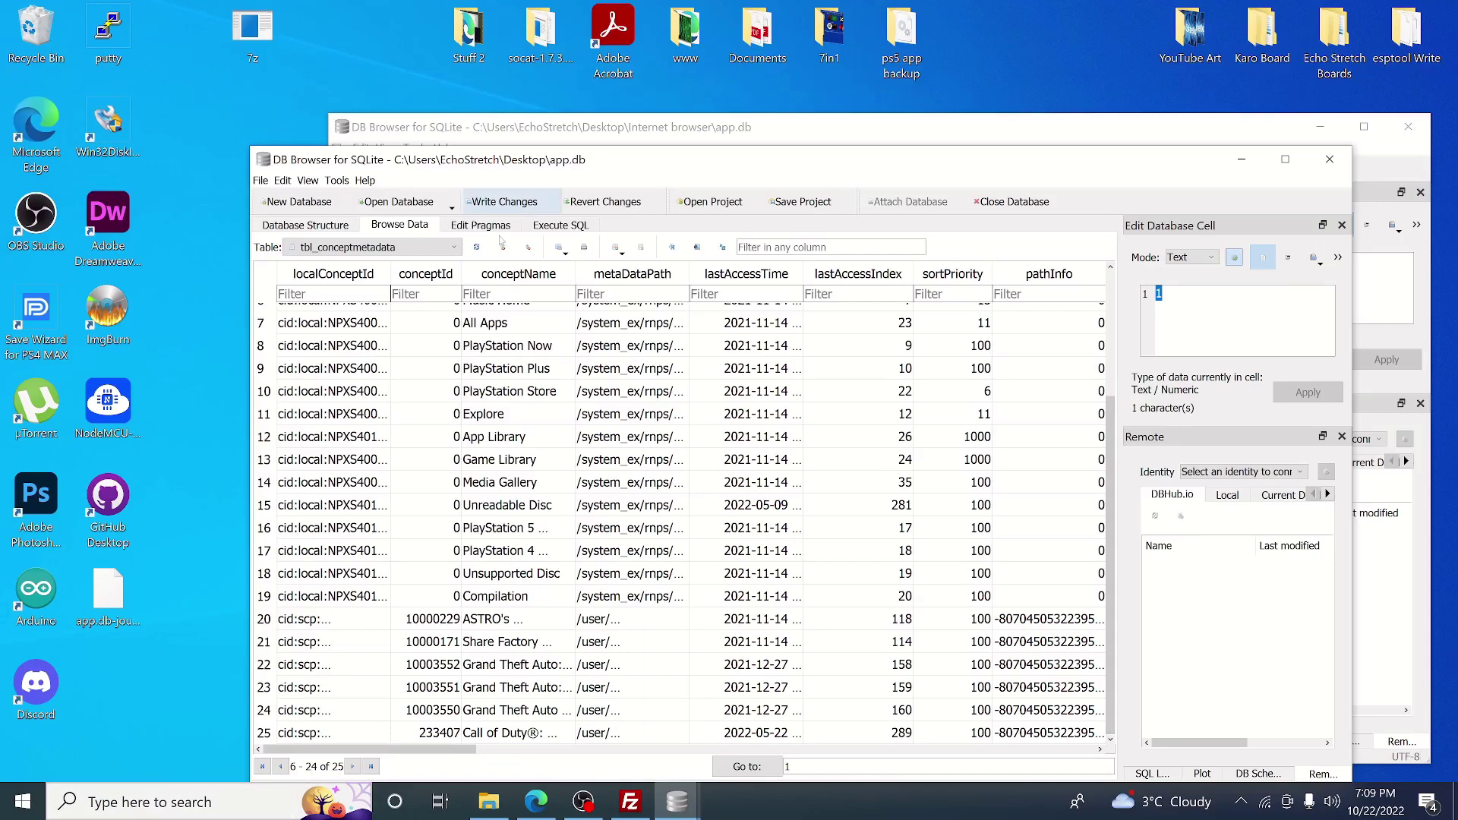
left_click(615, 247)
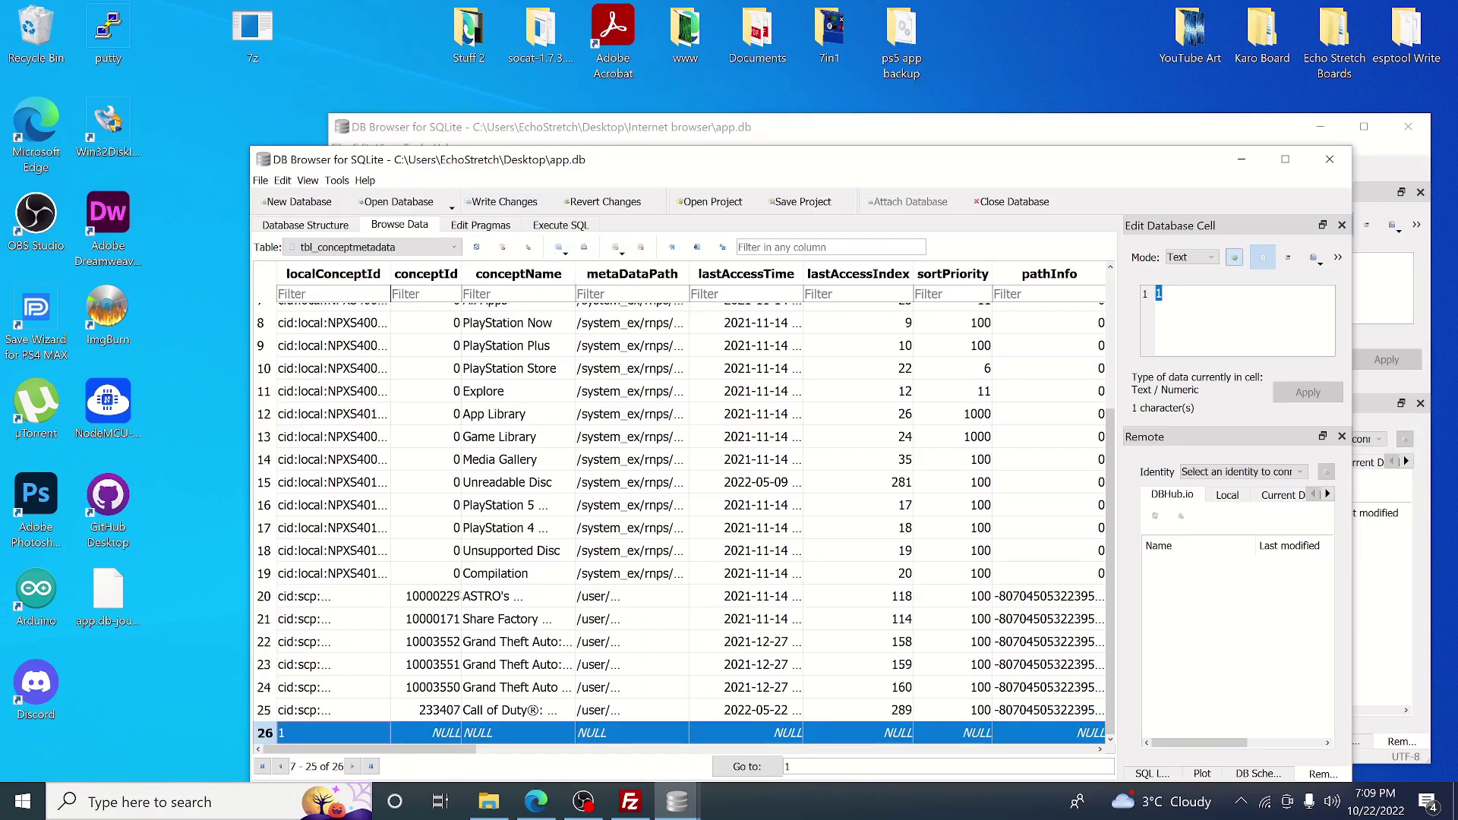
left_click(401, 733)
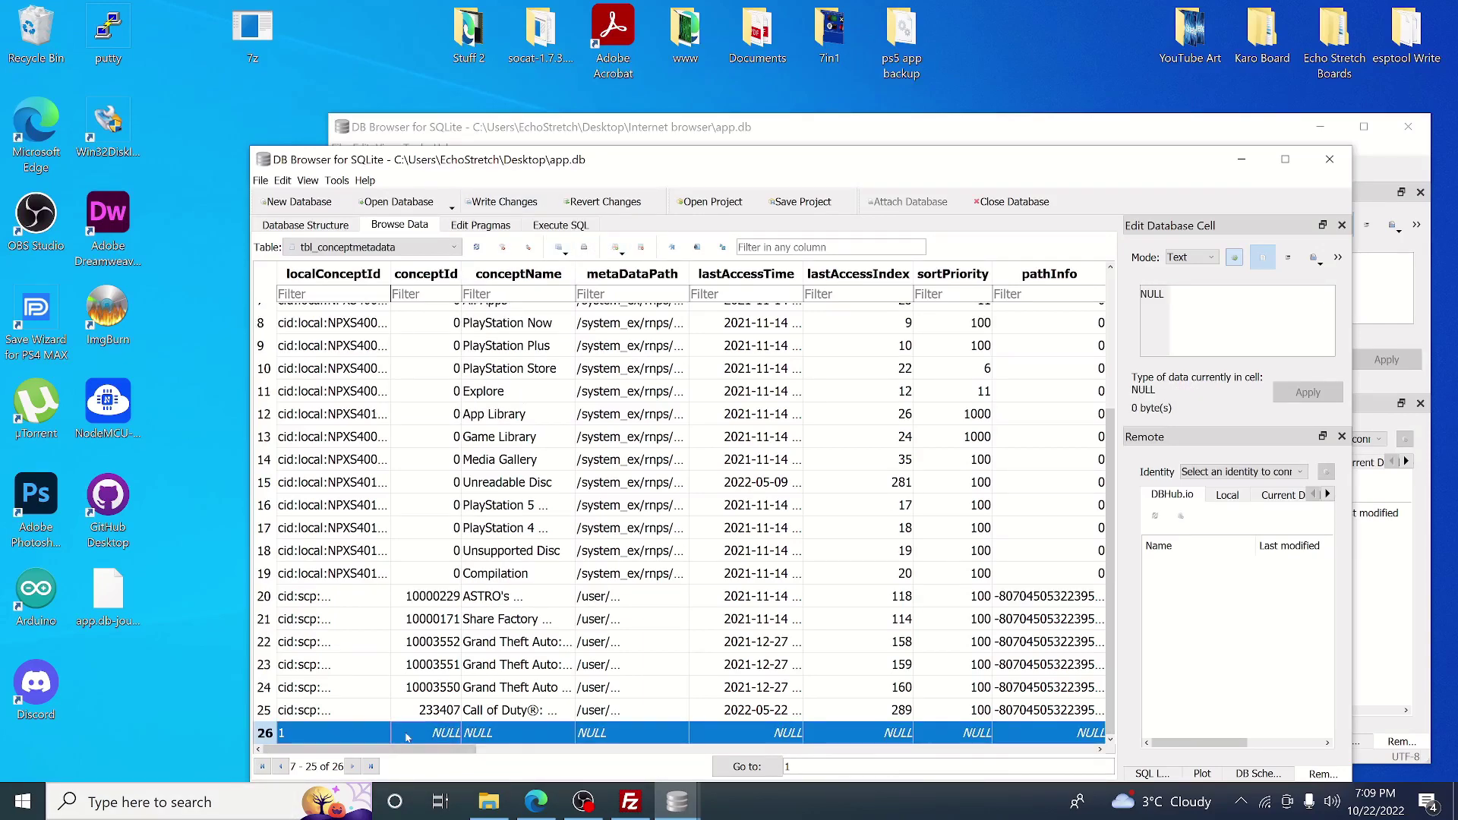
left_click(355, 732)
right_click(355, 732)
left_click(386, 699)
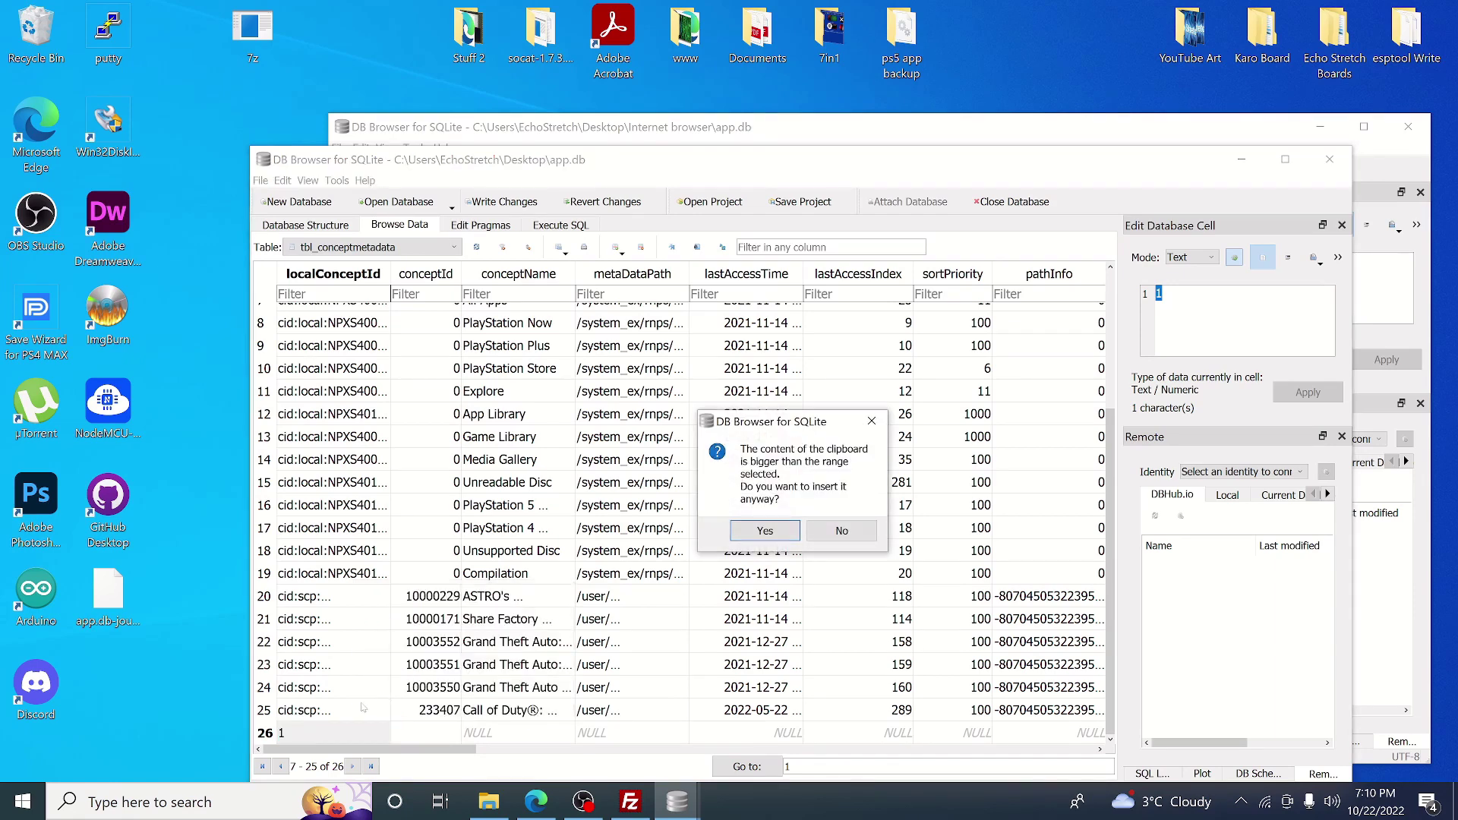
left_click(764, 531)
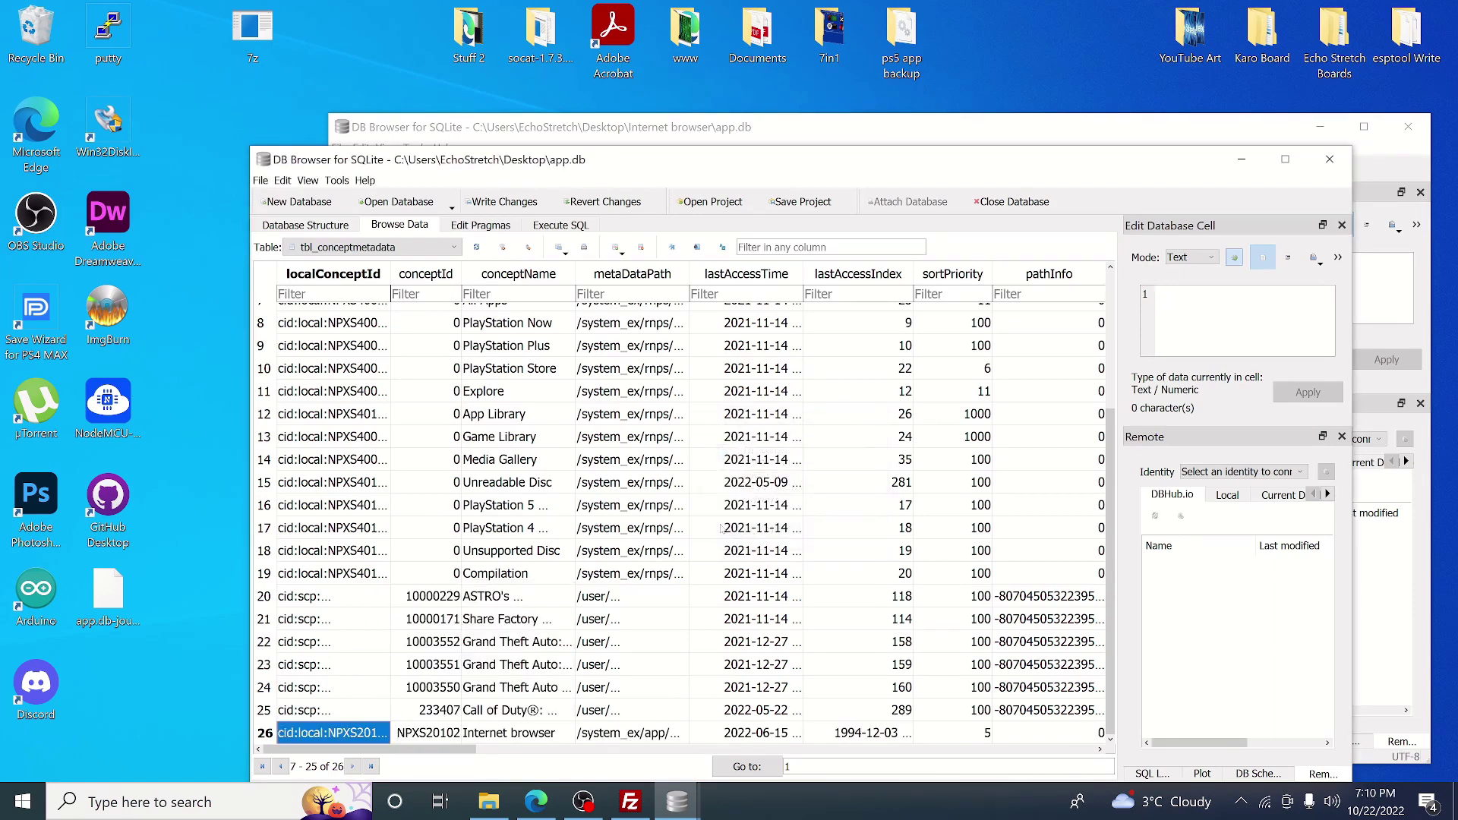
Copy the entire Internet browser row from tbl_contentinfo in the Internet browser folder's app.db.
left_click(469, 116)
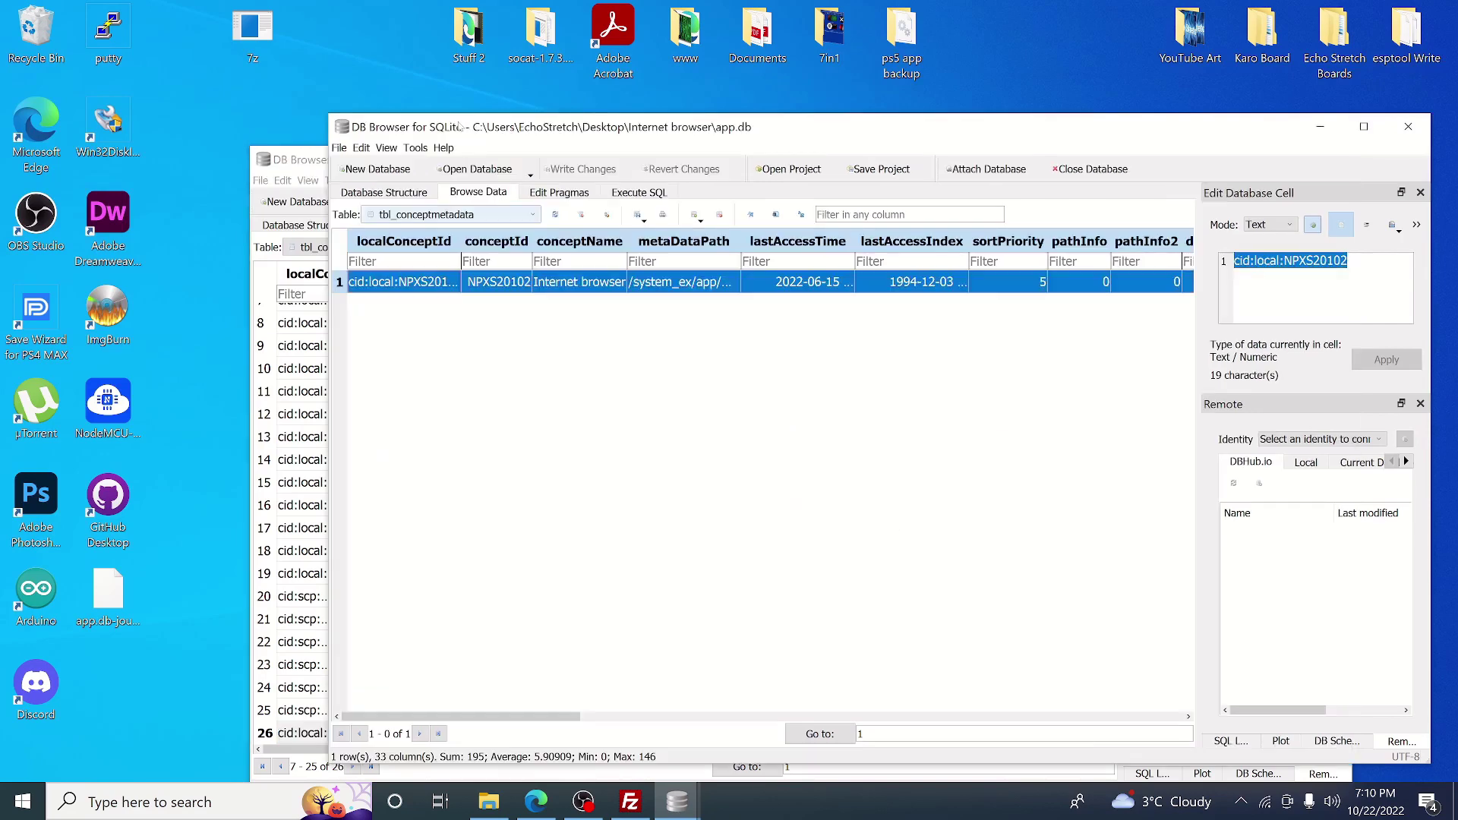
left_click(465, 215)
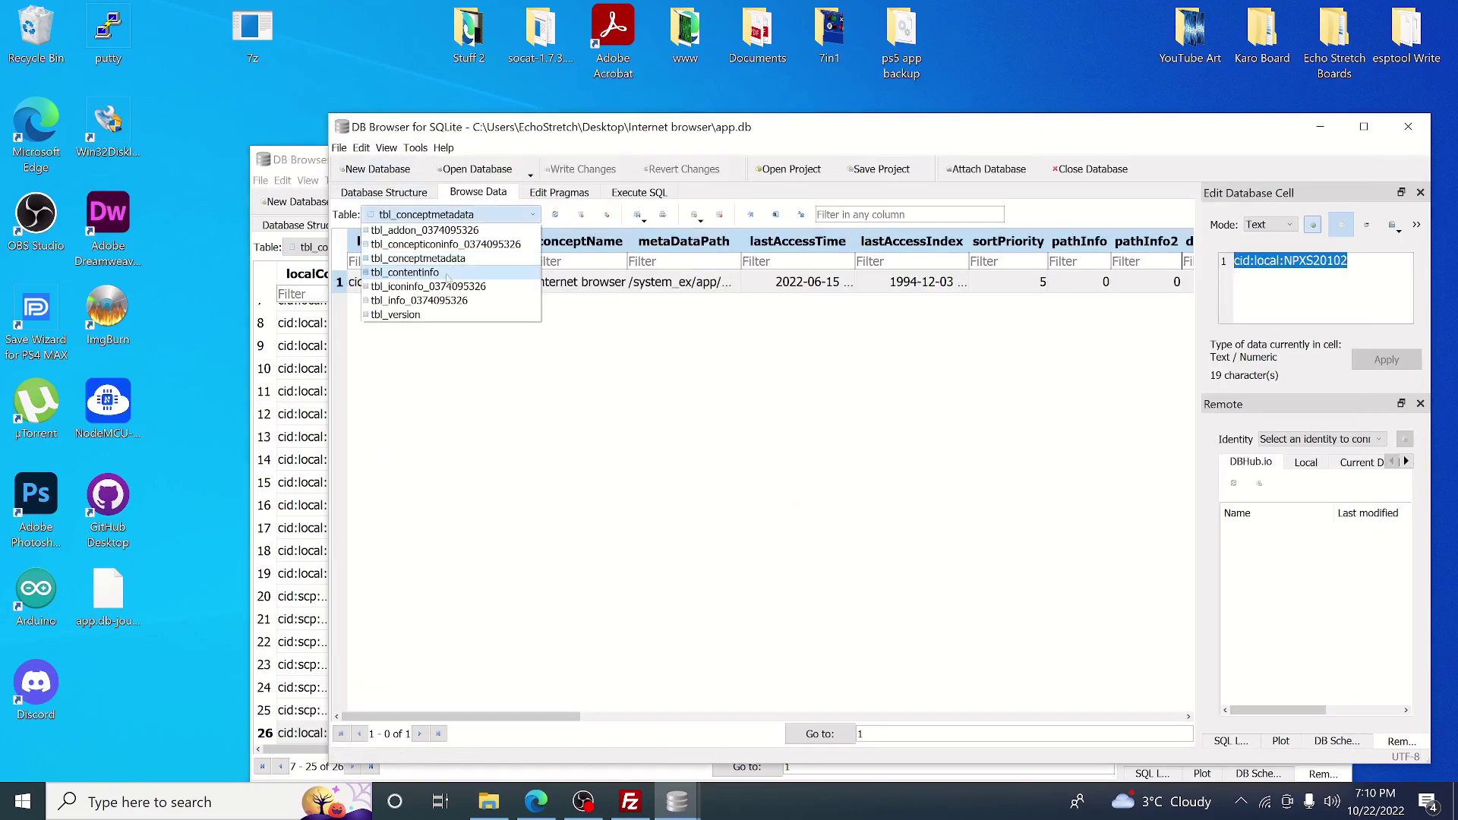
left_click(447, 272)
left_click(341, 292)
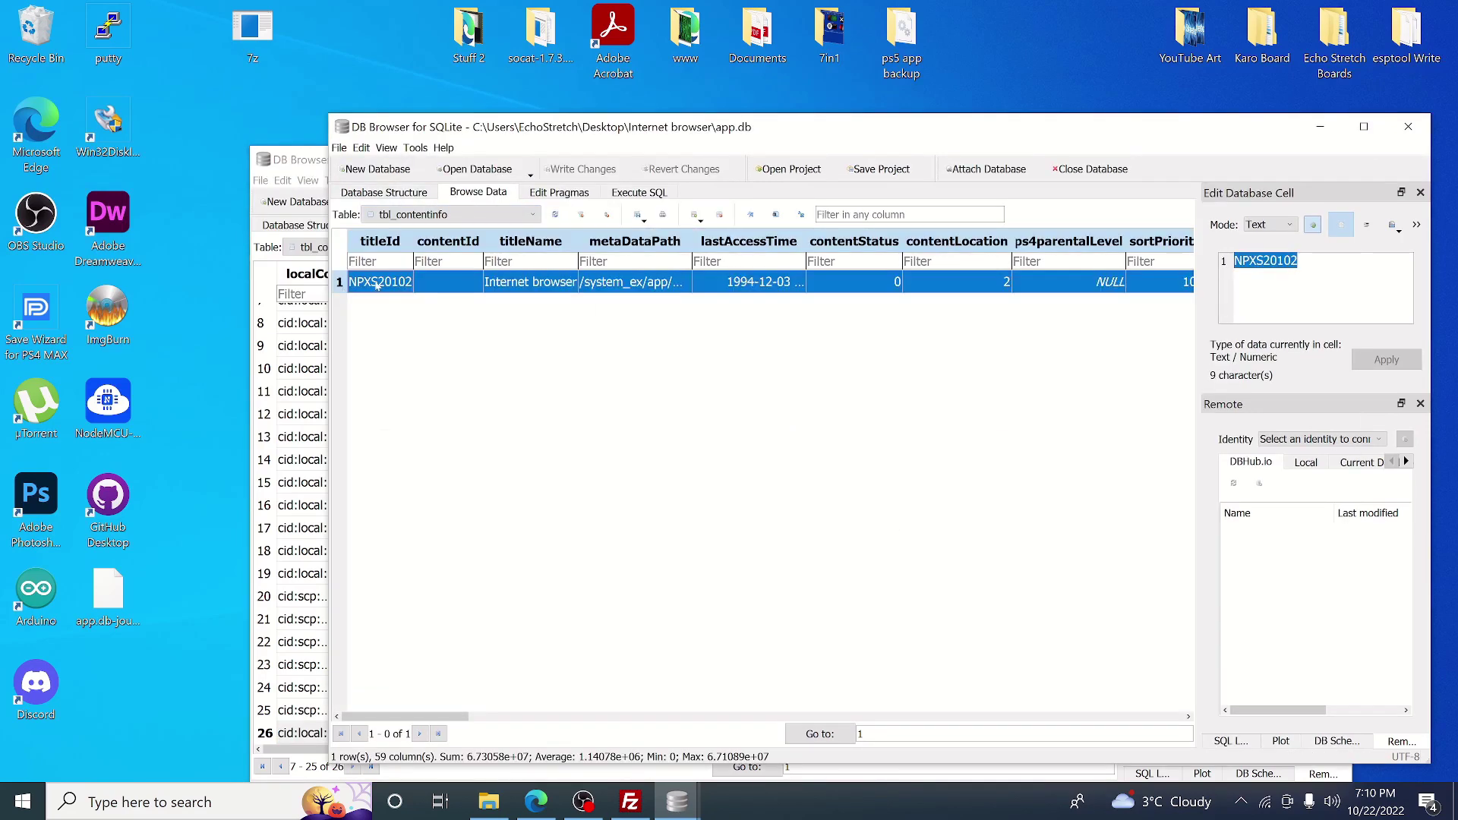
right_click(377, 285)
left_click(430, 359)
In the desktop app.db, add a new record to tbl_contentinfo and paste the copied row starting at its titleId cell.
left_click(306, 182)
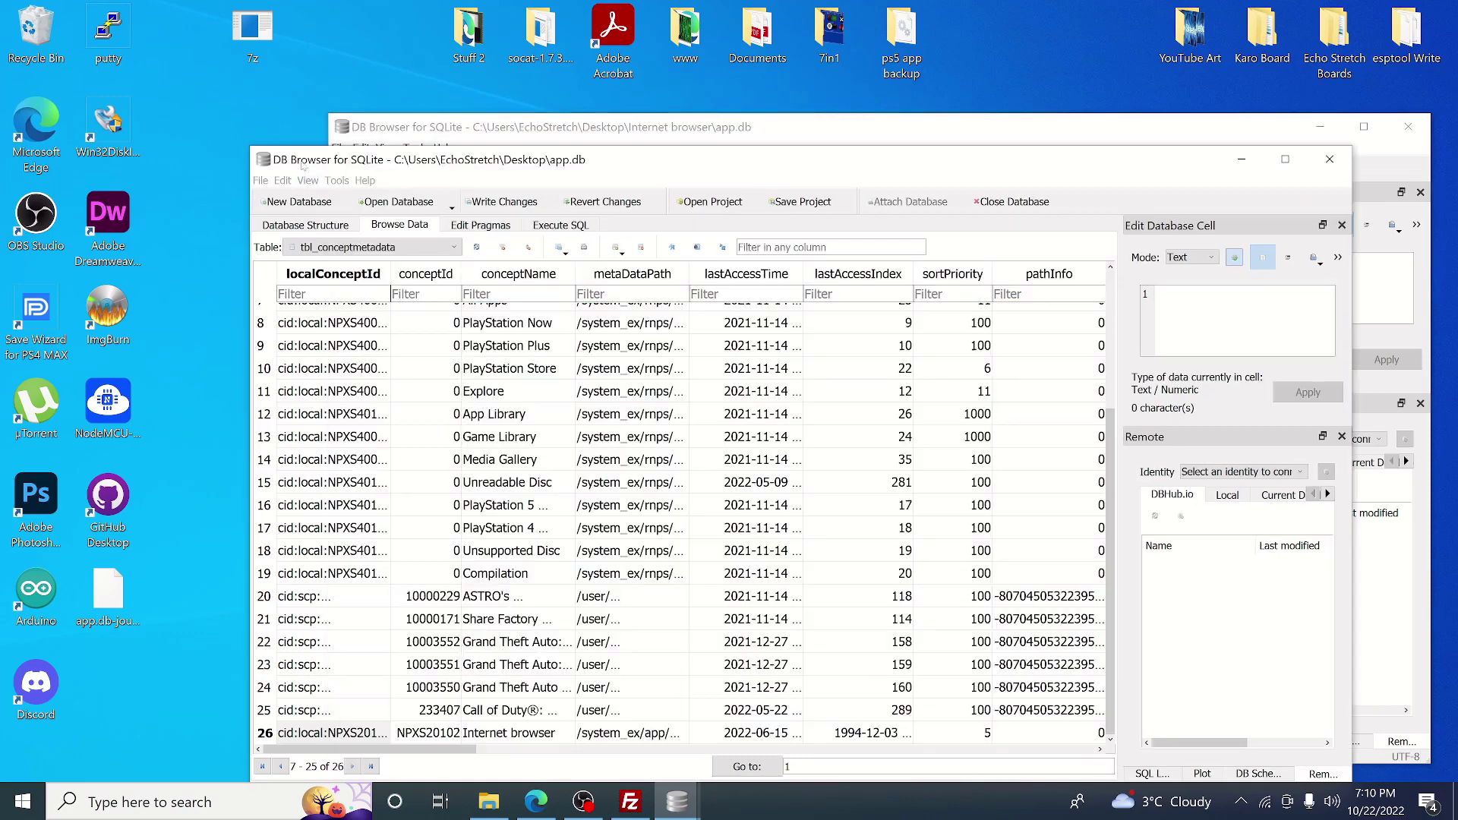
left_click(373, 249)
left_click(364, 342)
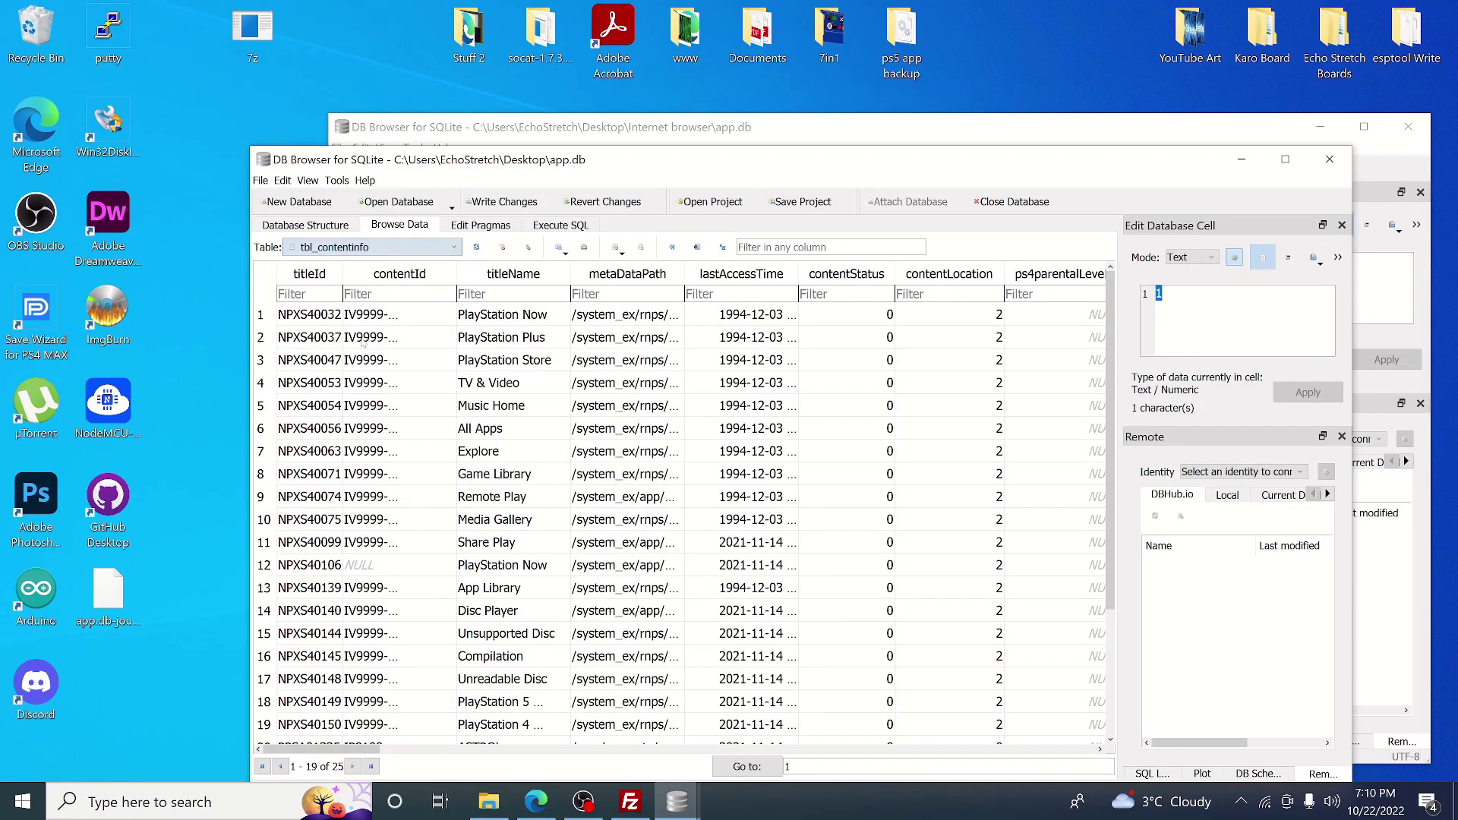
left_click(616, 247)
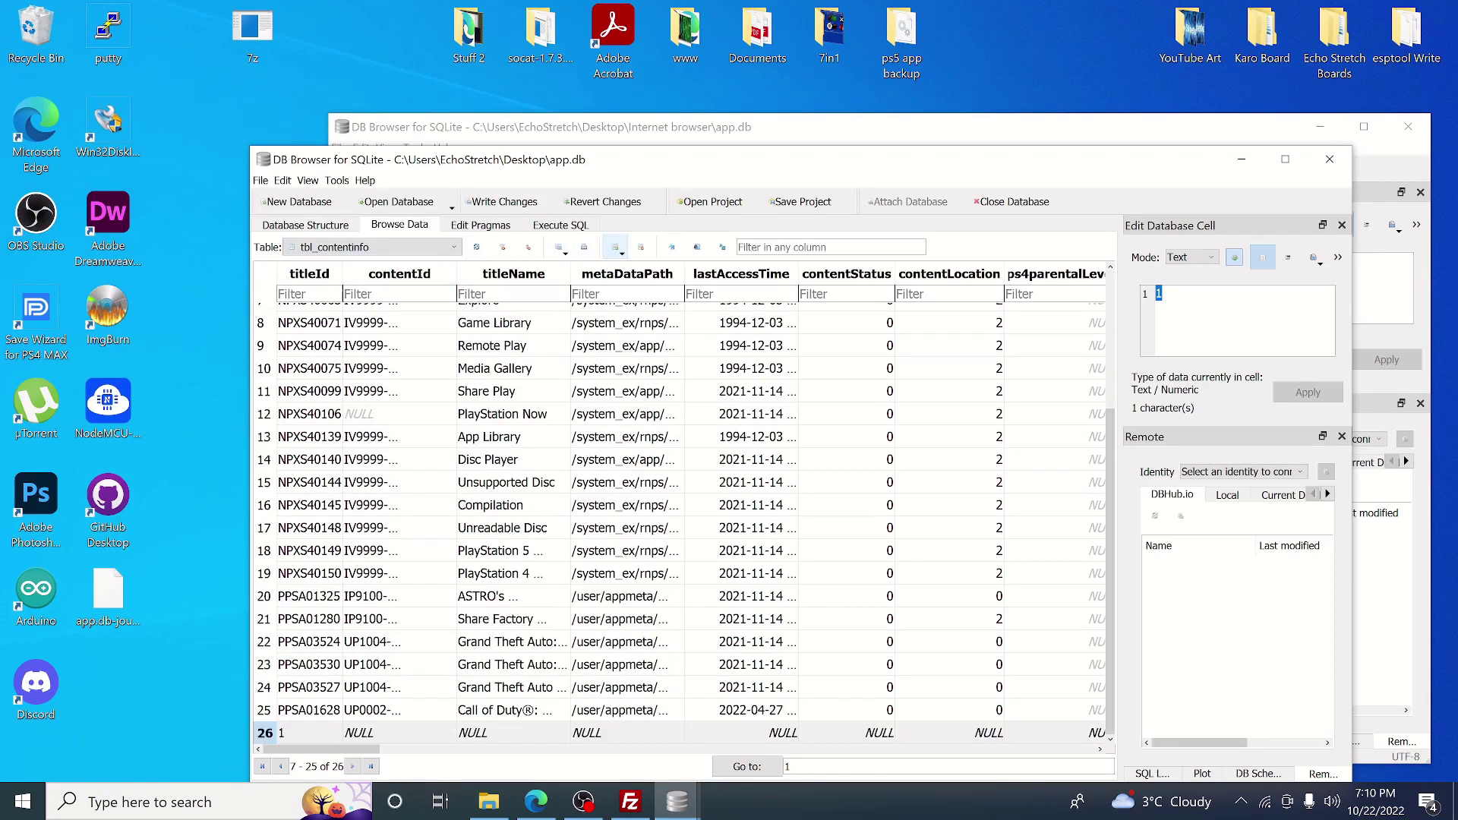
left_click(359, 733)
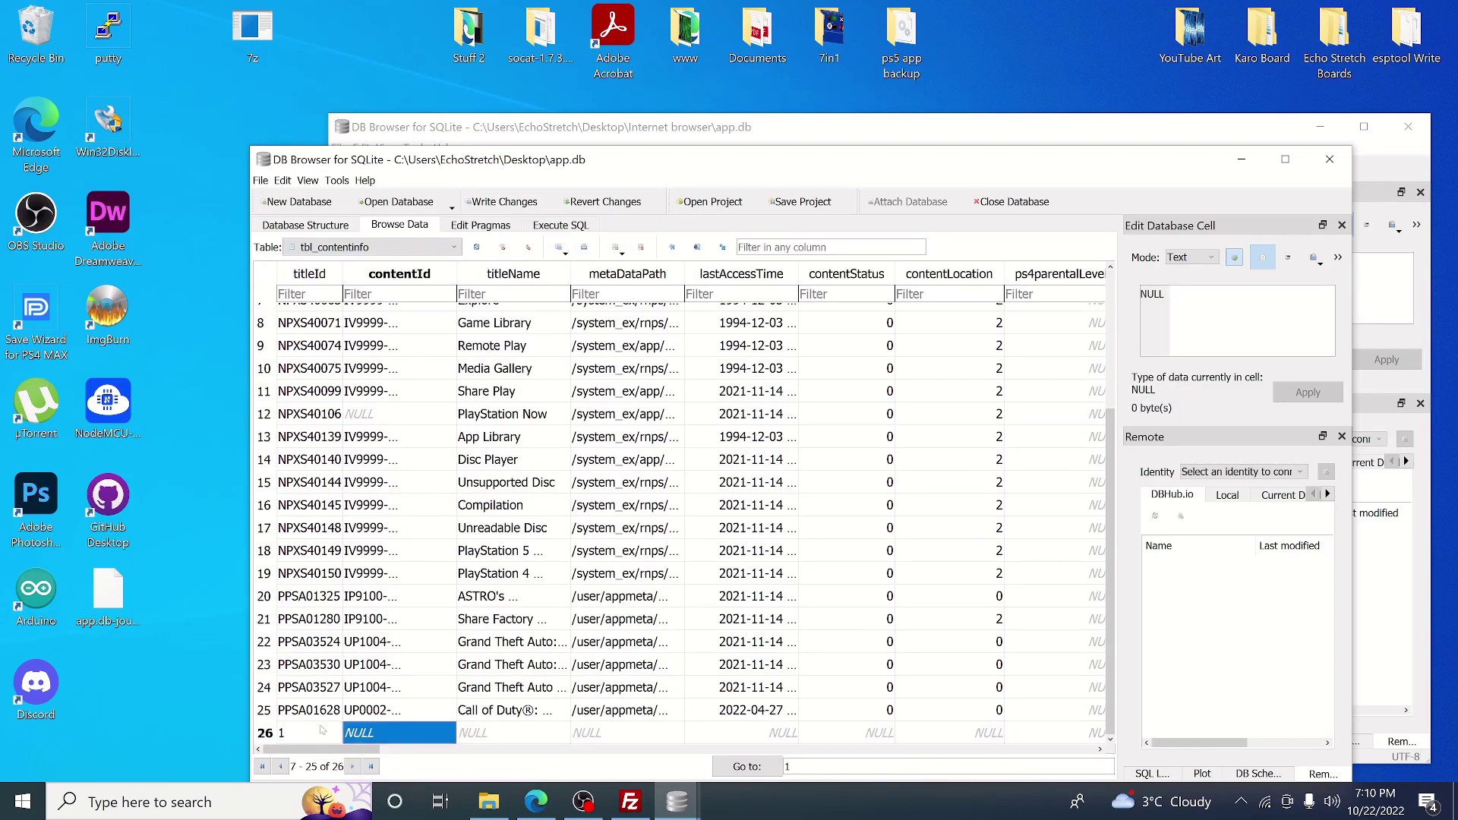
left_click(322, 730)
right_click(321, 727)
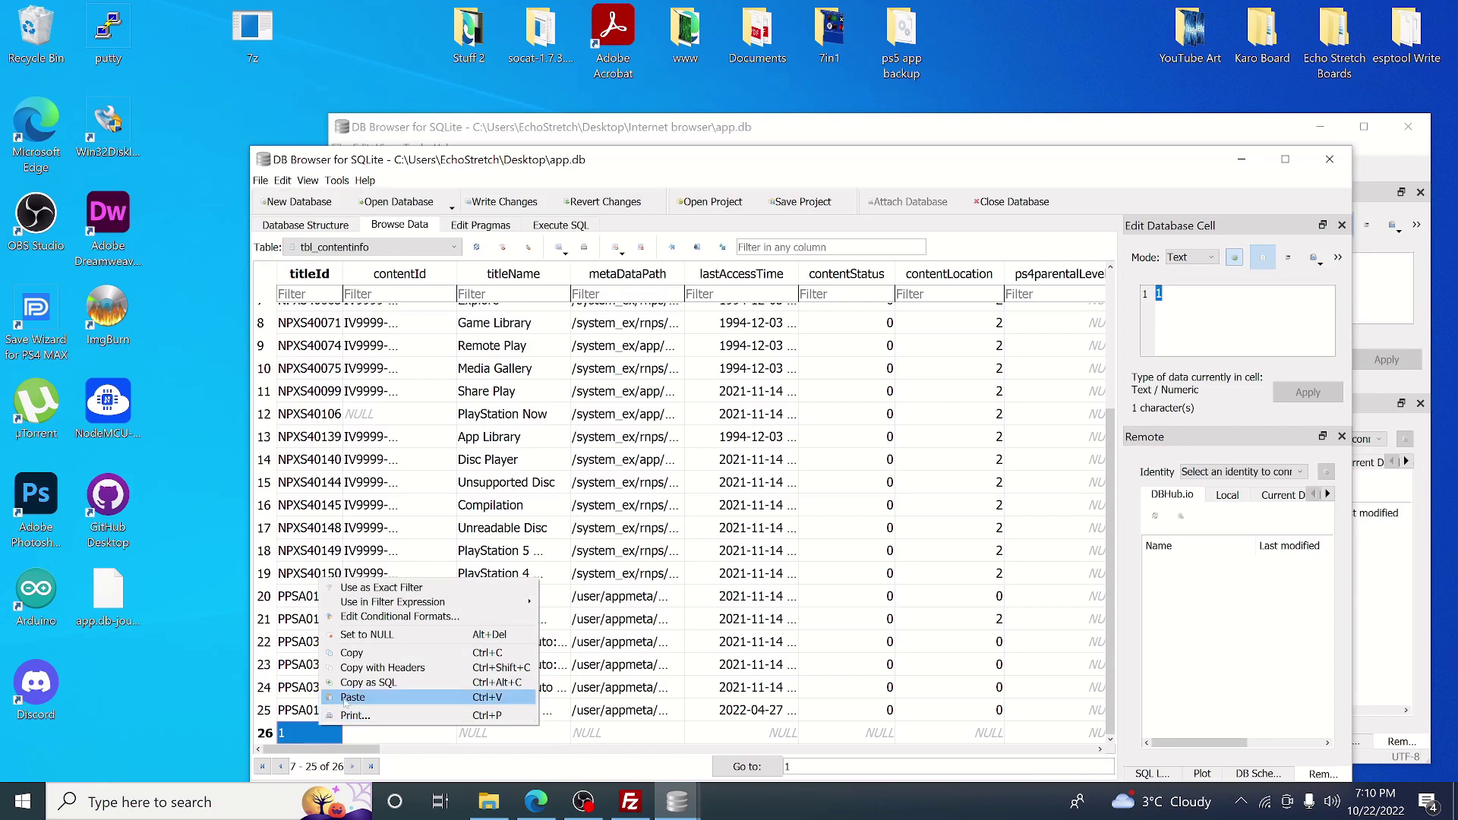
left_click(352, 697)
left_click(764, 530)
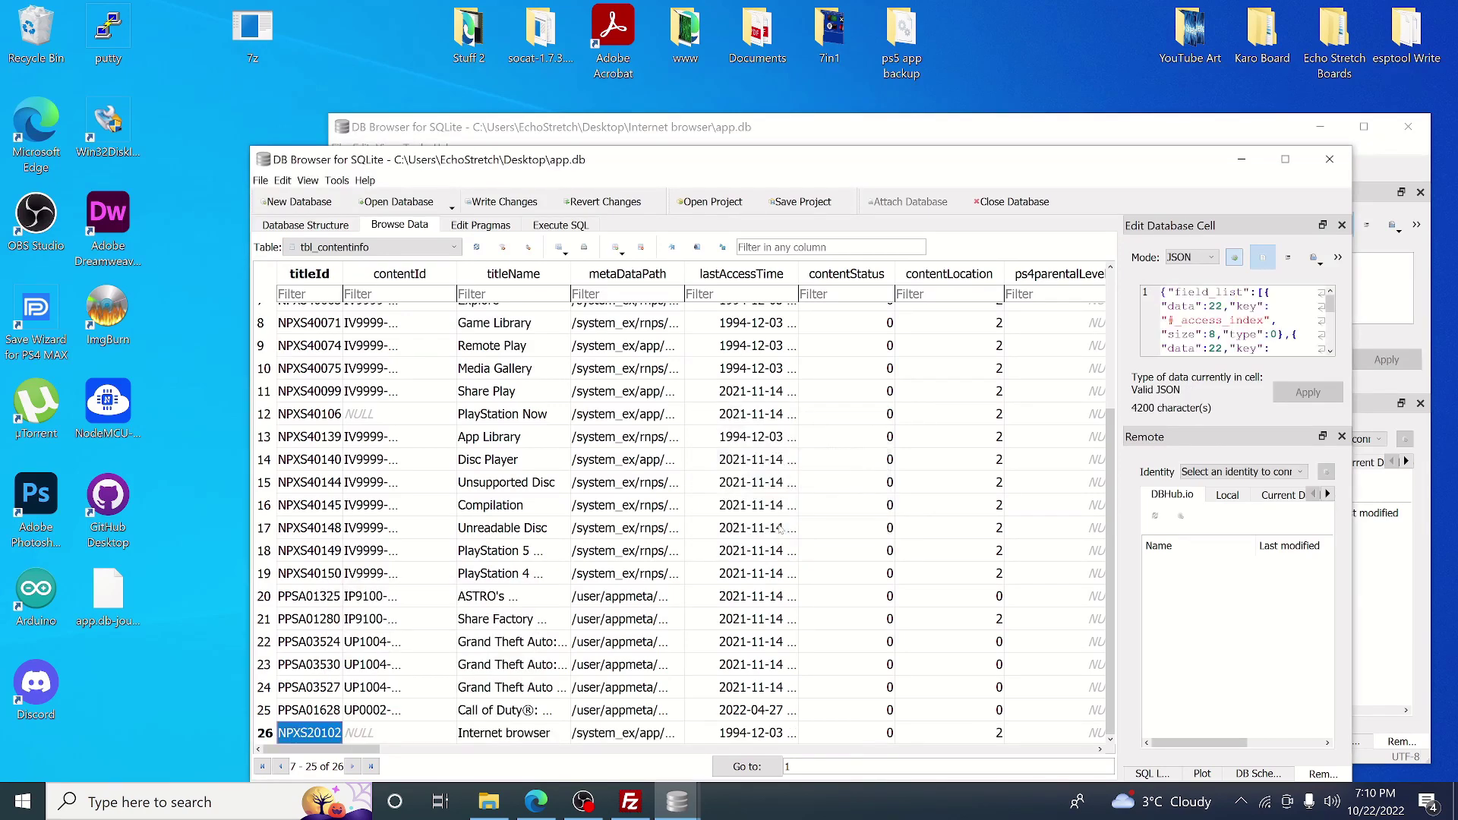
left_click(467, 126)
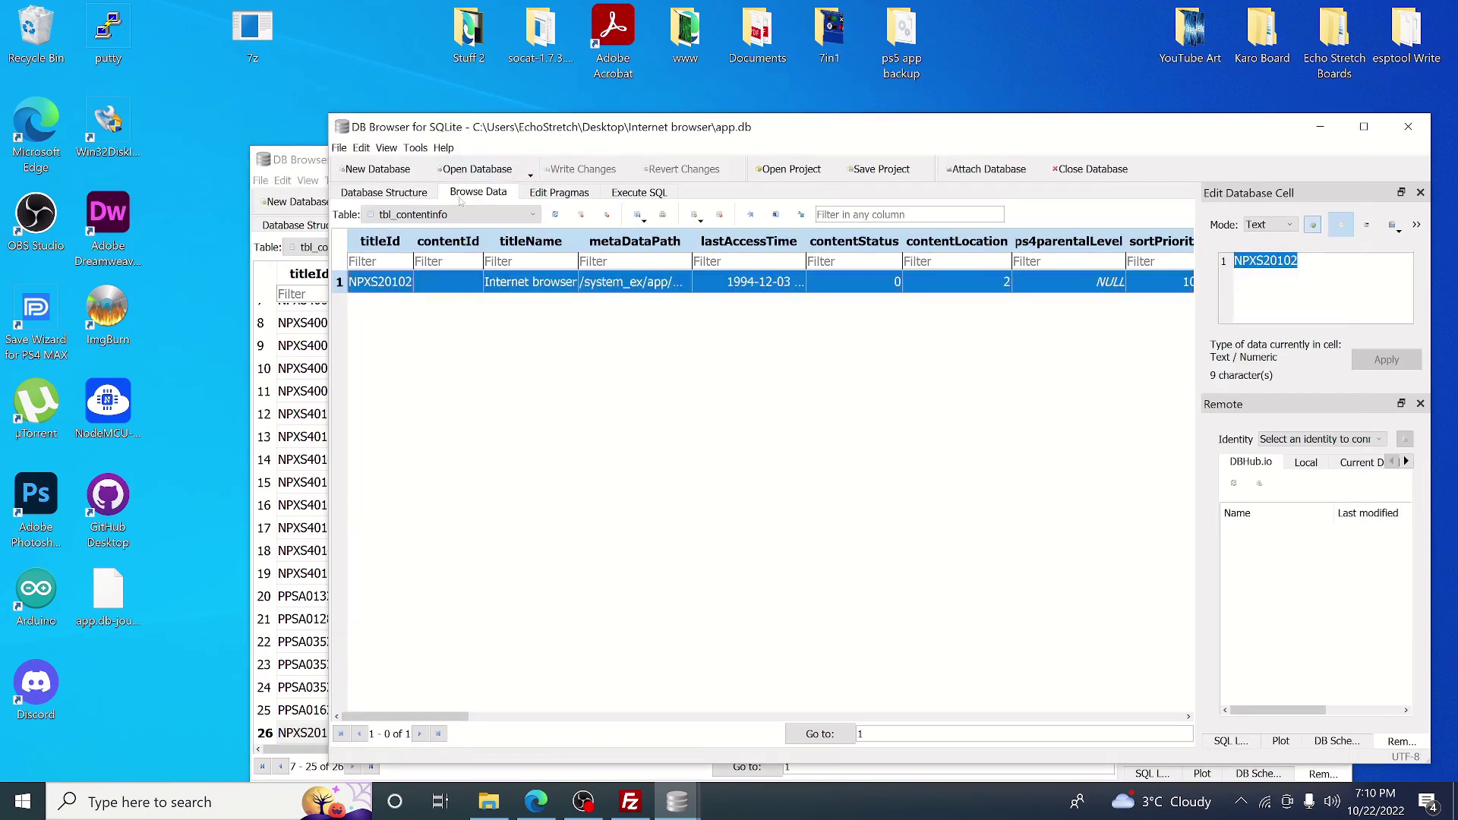
left_click(461, 218)
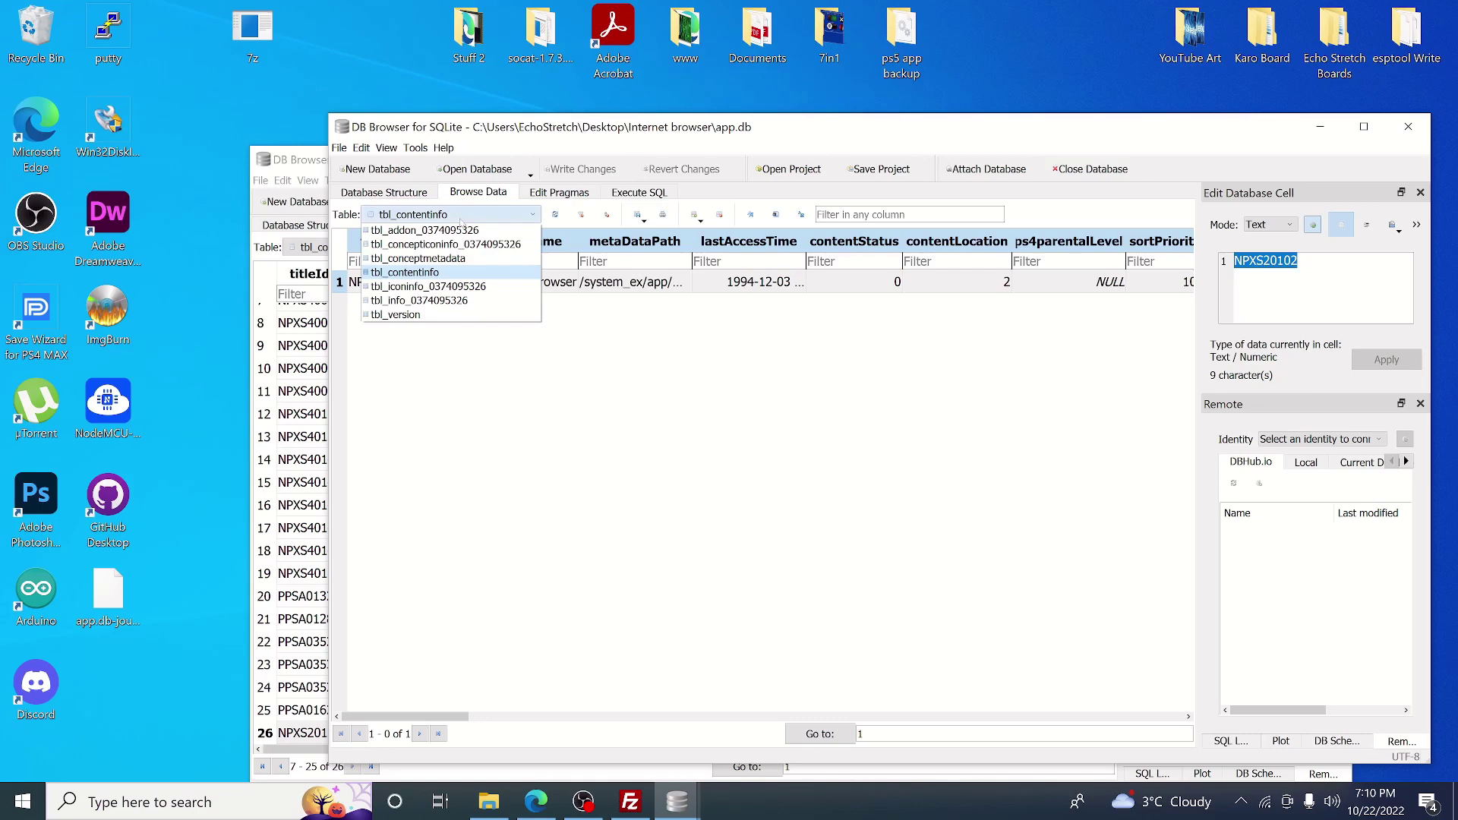
left_click(429, 286)
left_click(339, 281)
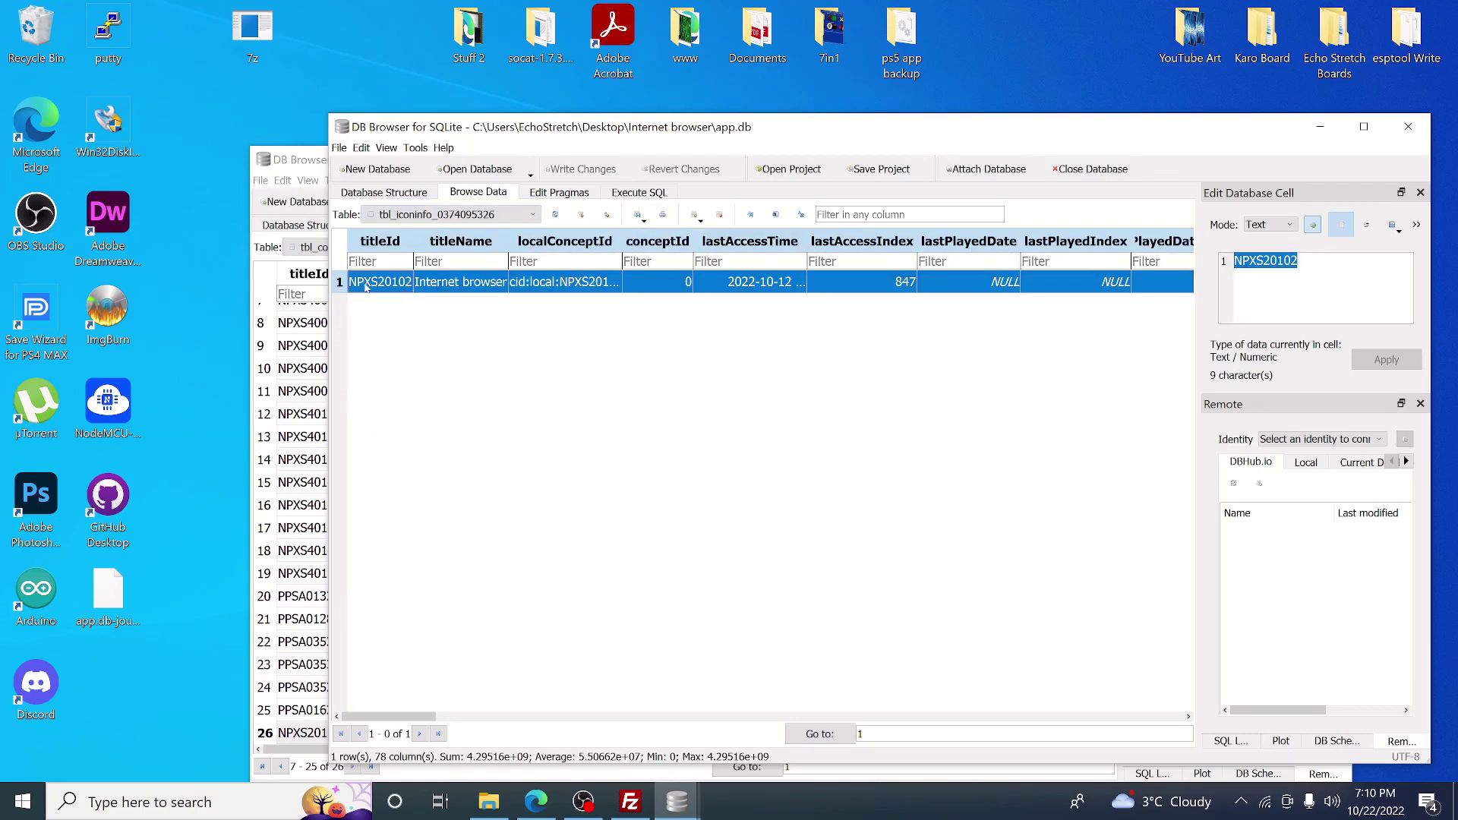
right_click(365, 283)
left_click(410, 358)
left_click(297, 168)
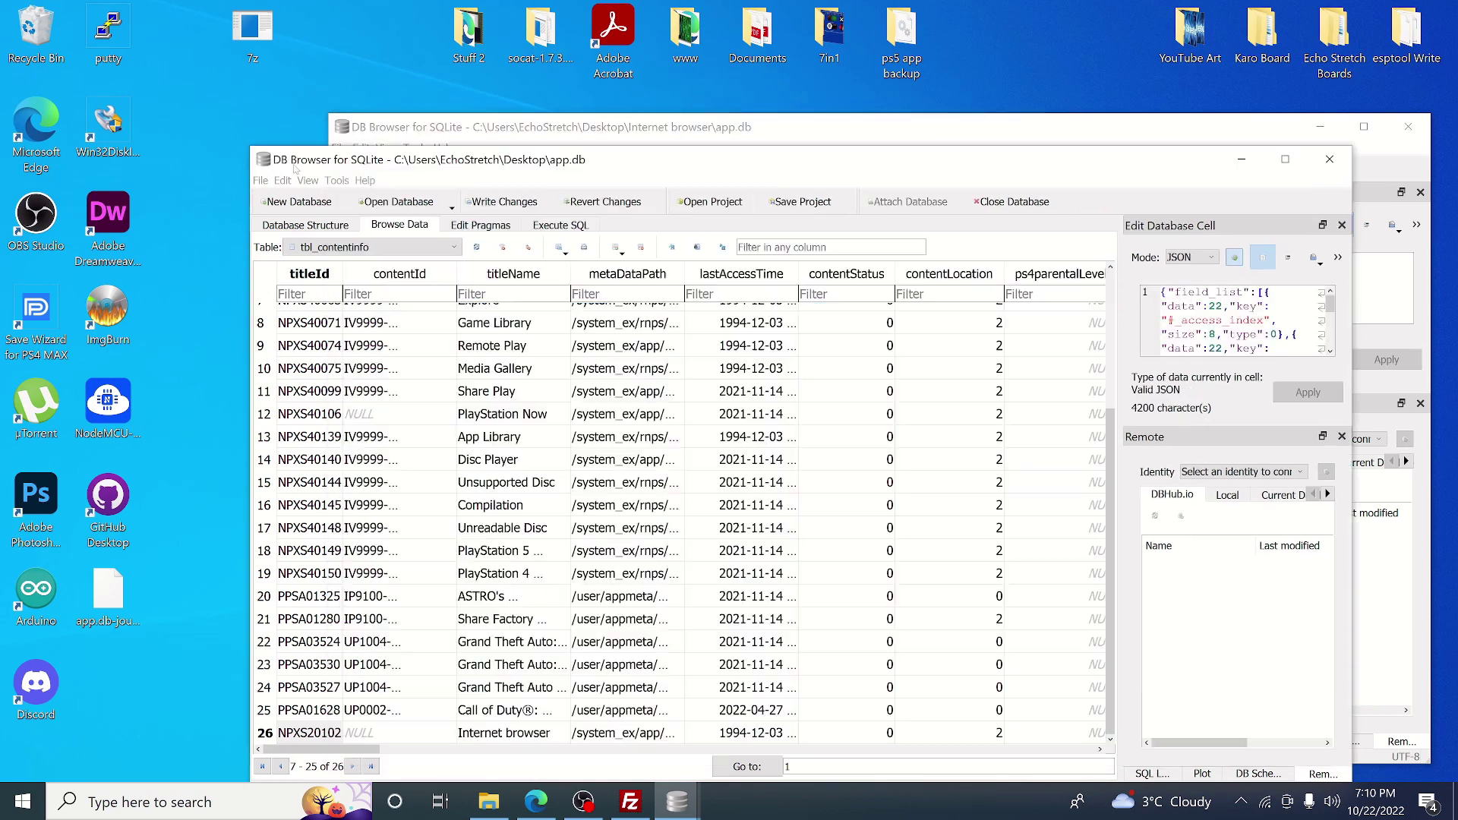
left_click(398, 246)
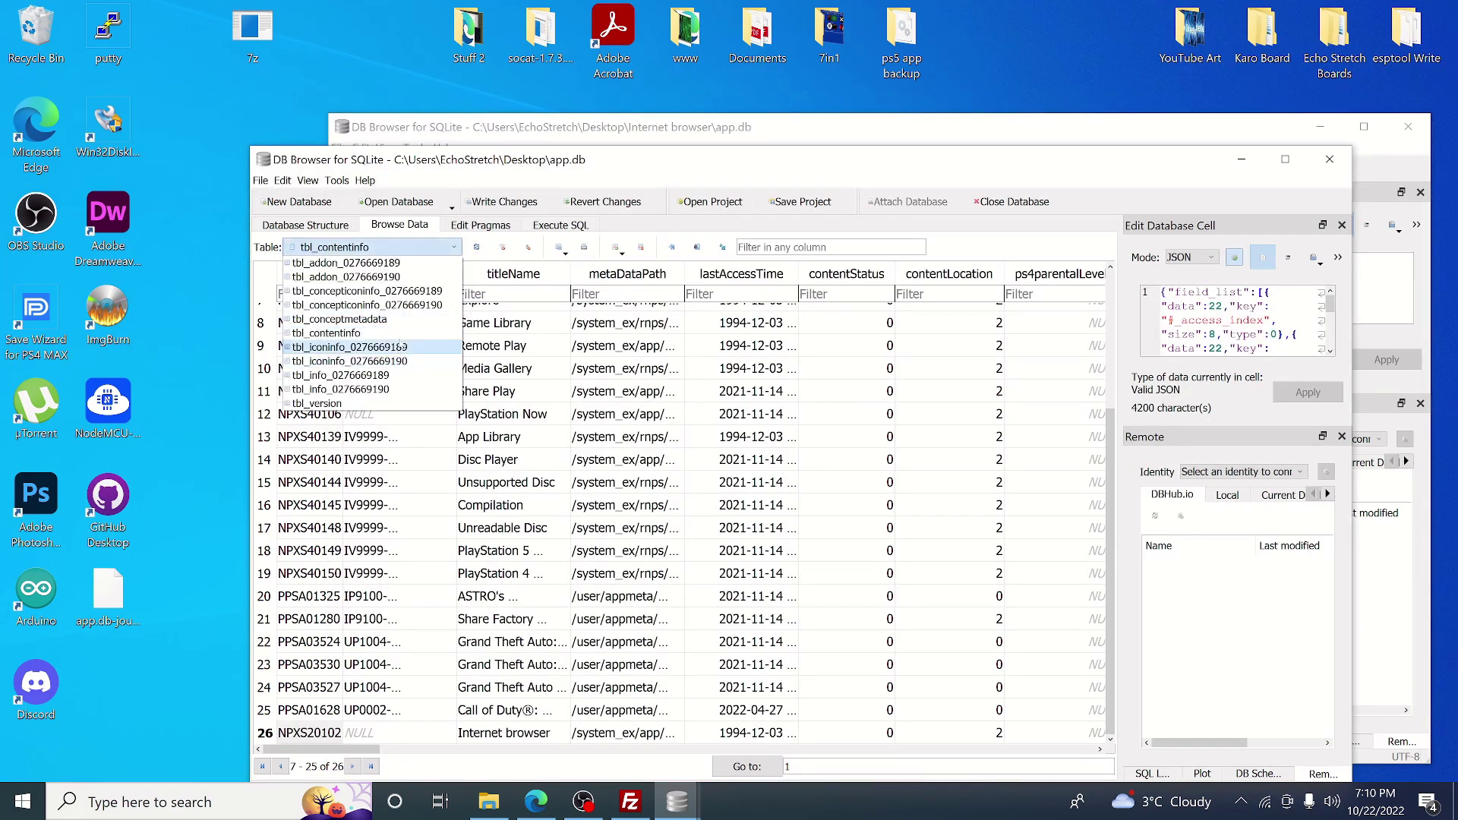
left_click(398, 347)
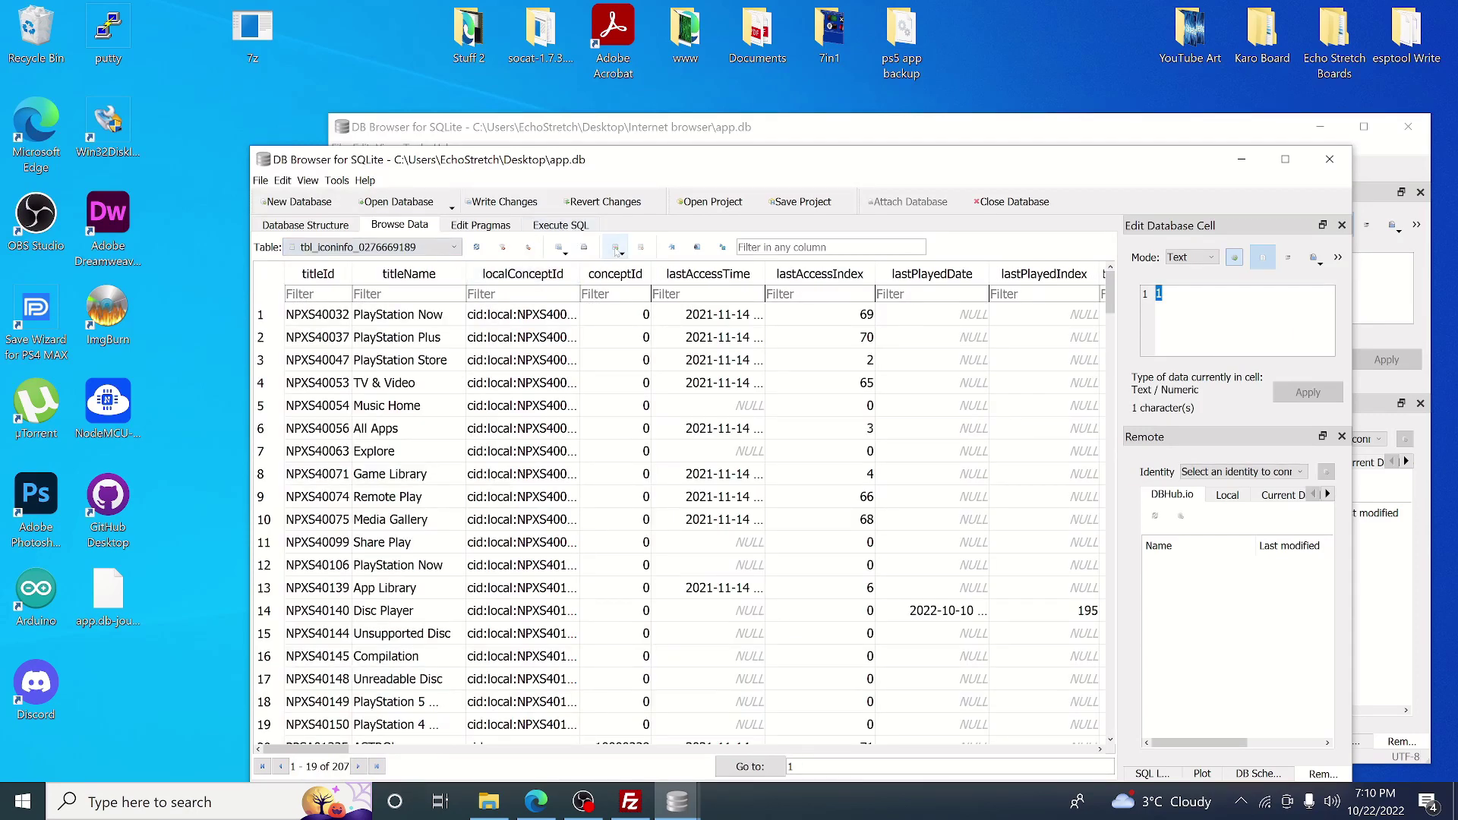
left_click(615, 248)
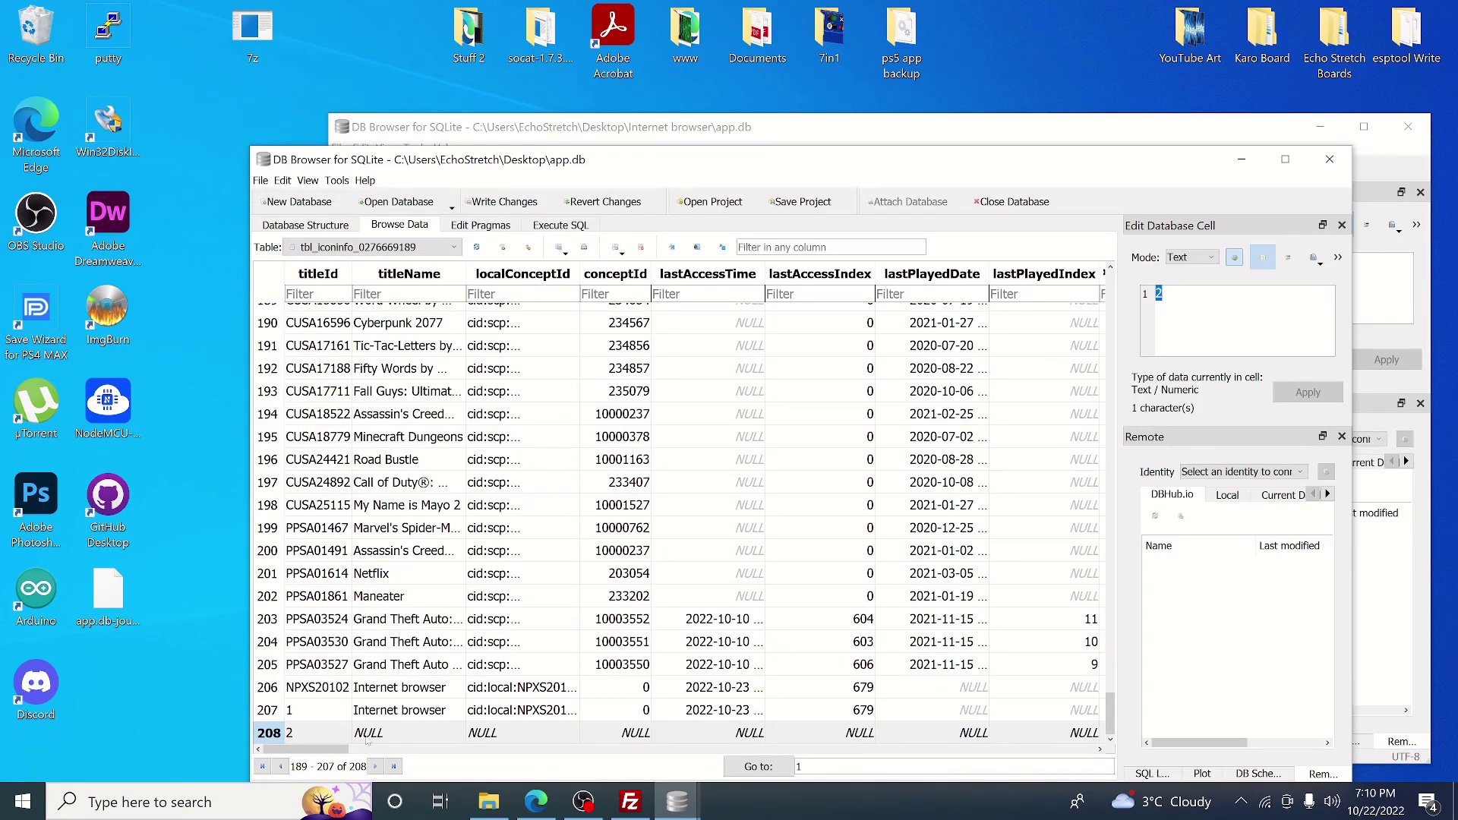
left_click(363, 737)
left_click(334, 733)
right_click(333, 732)
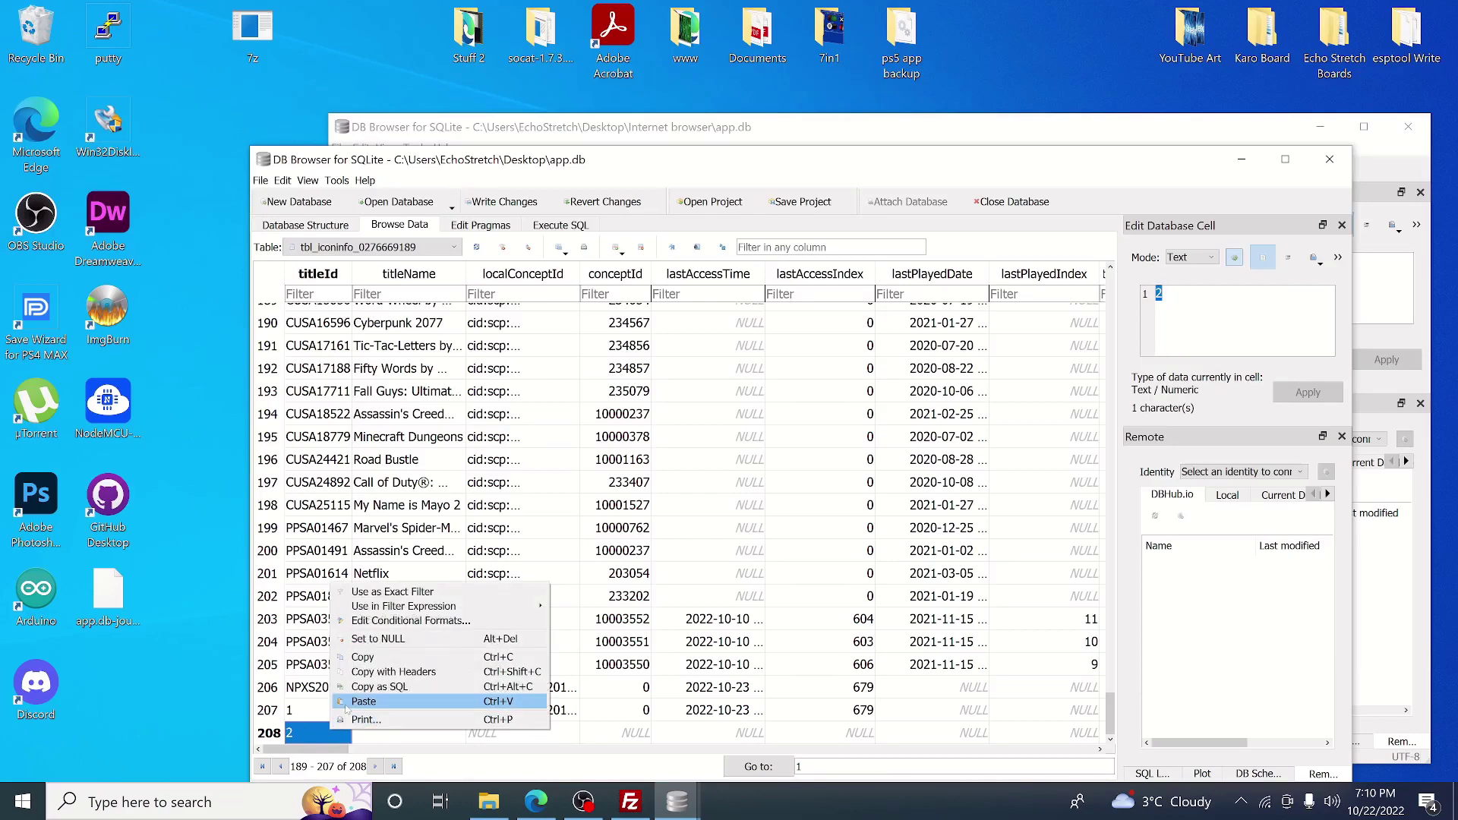
left_click(364, 701)
left_click(770, 529)
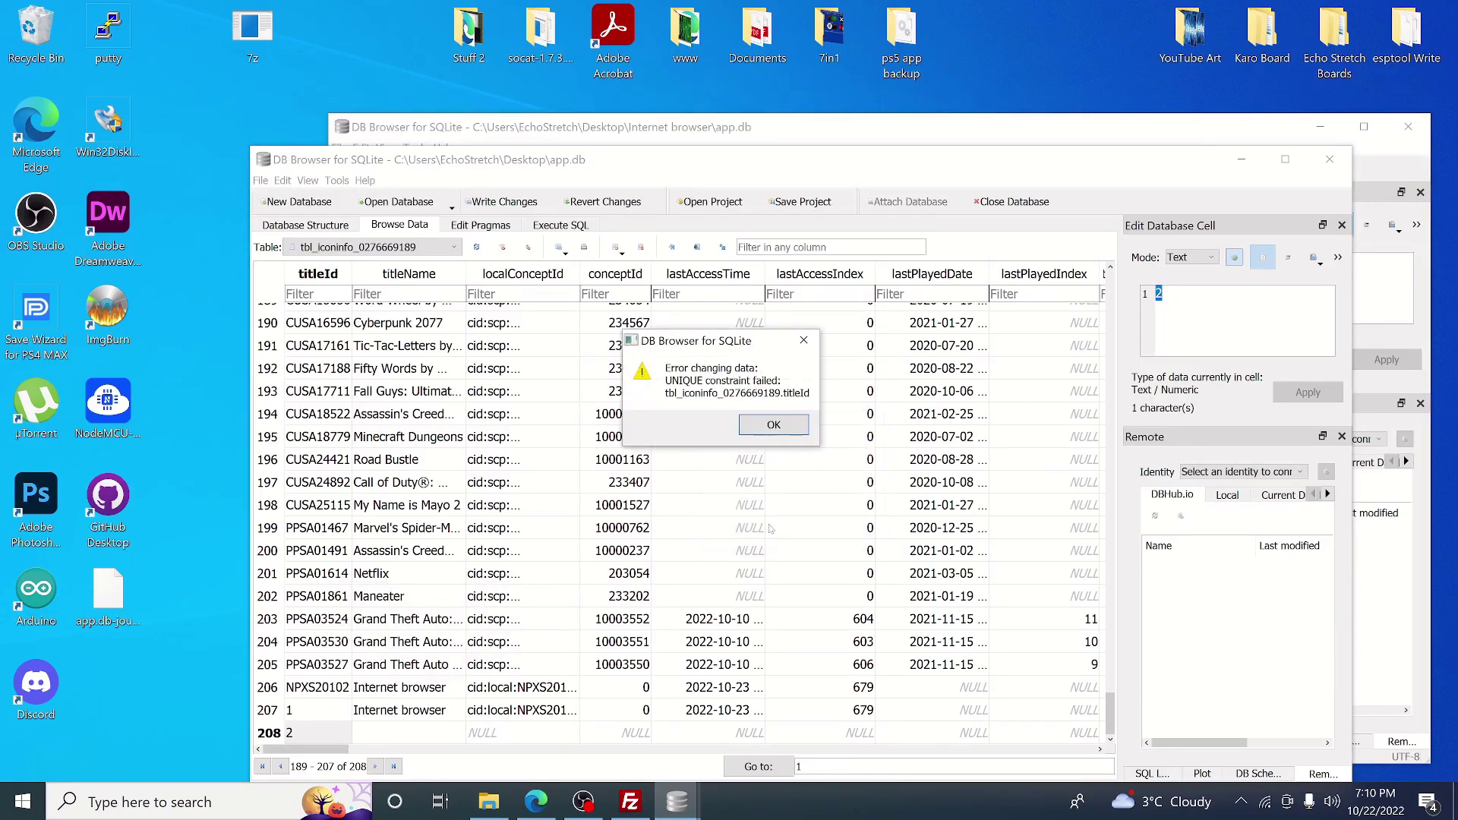
left_click(790, 433)
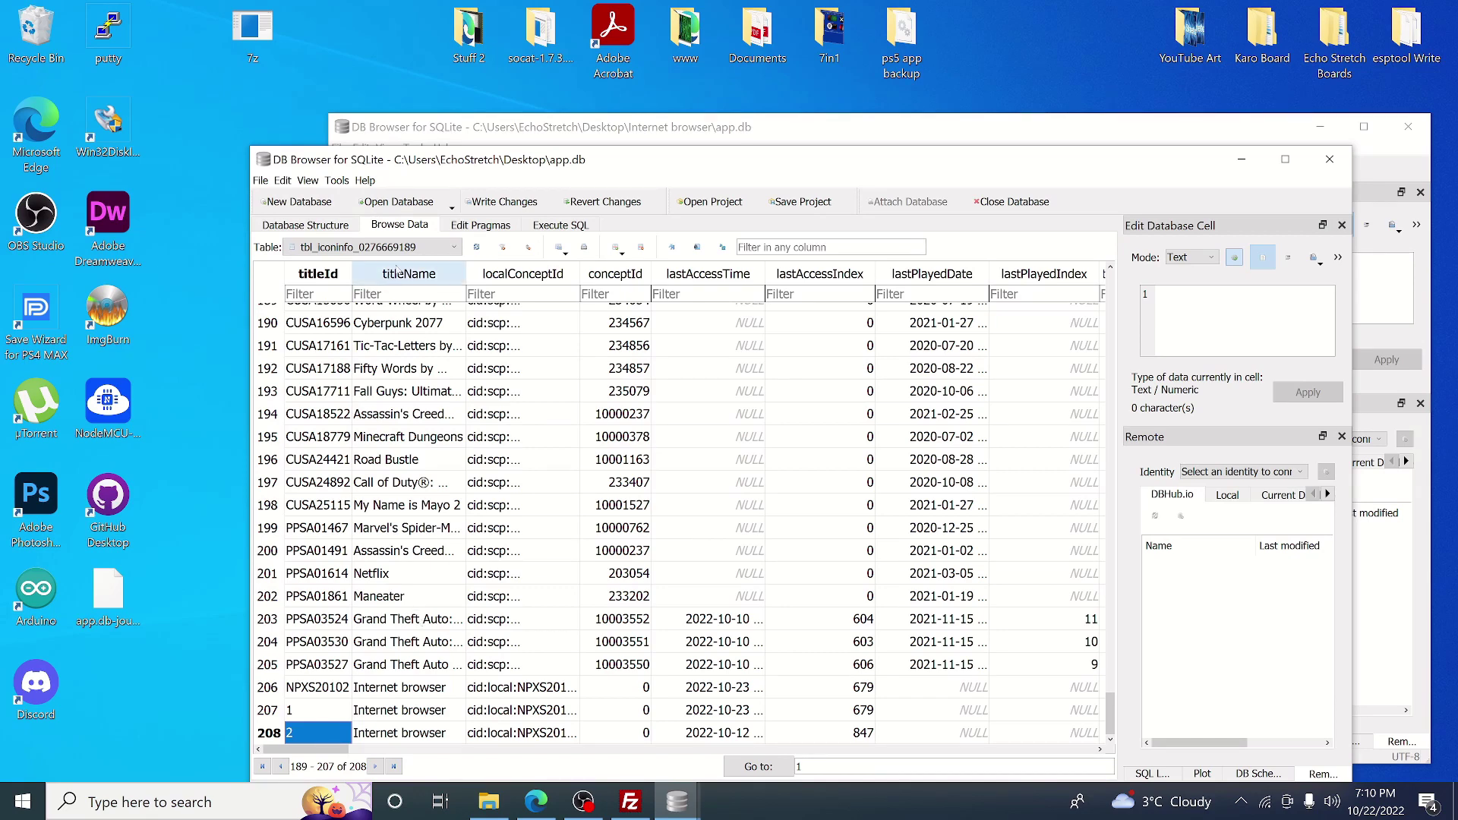
Display tbl_contentinfo in the desktop app.db and widen its pprDeeplinkUri column enough to show full addresses.
left_click(430, 247)
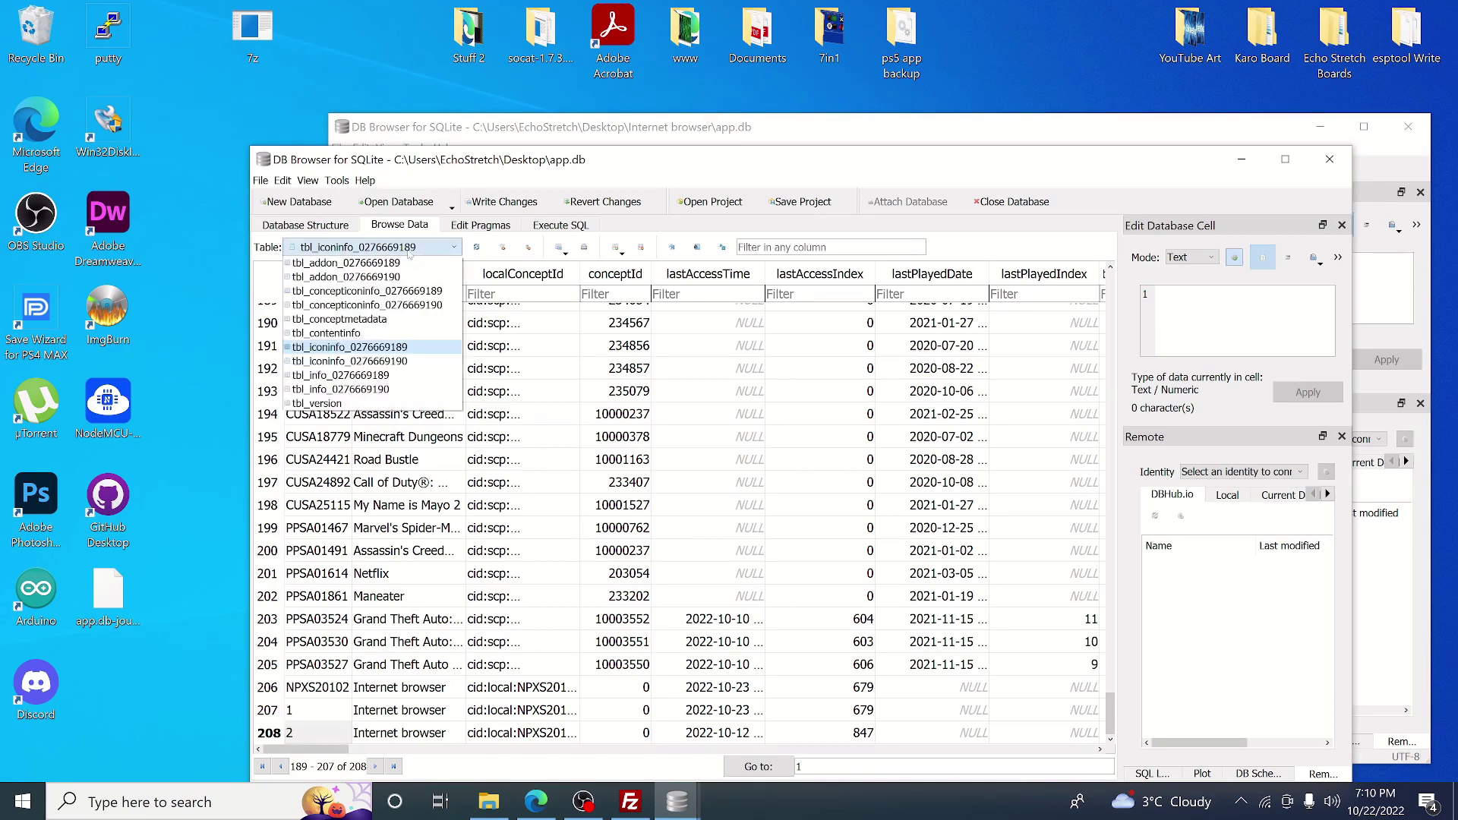
left_click(368, 335)
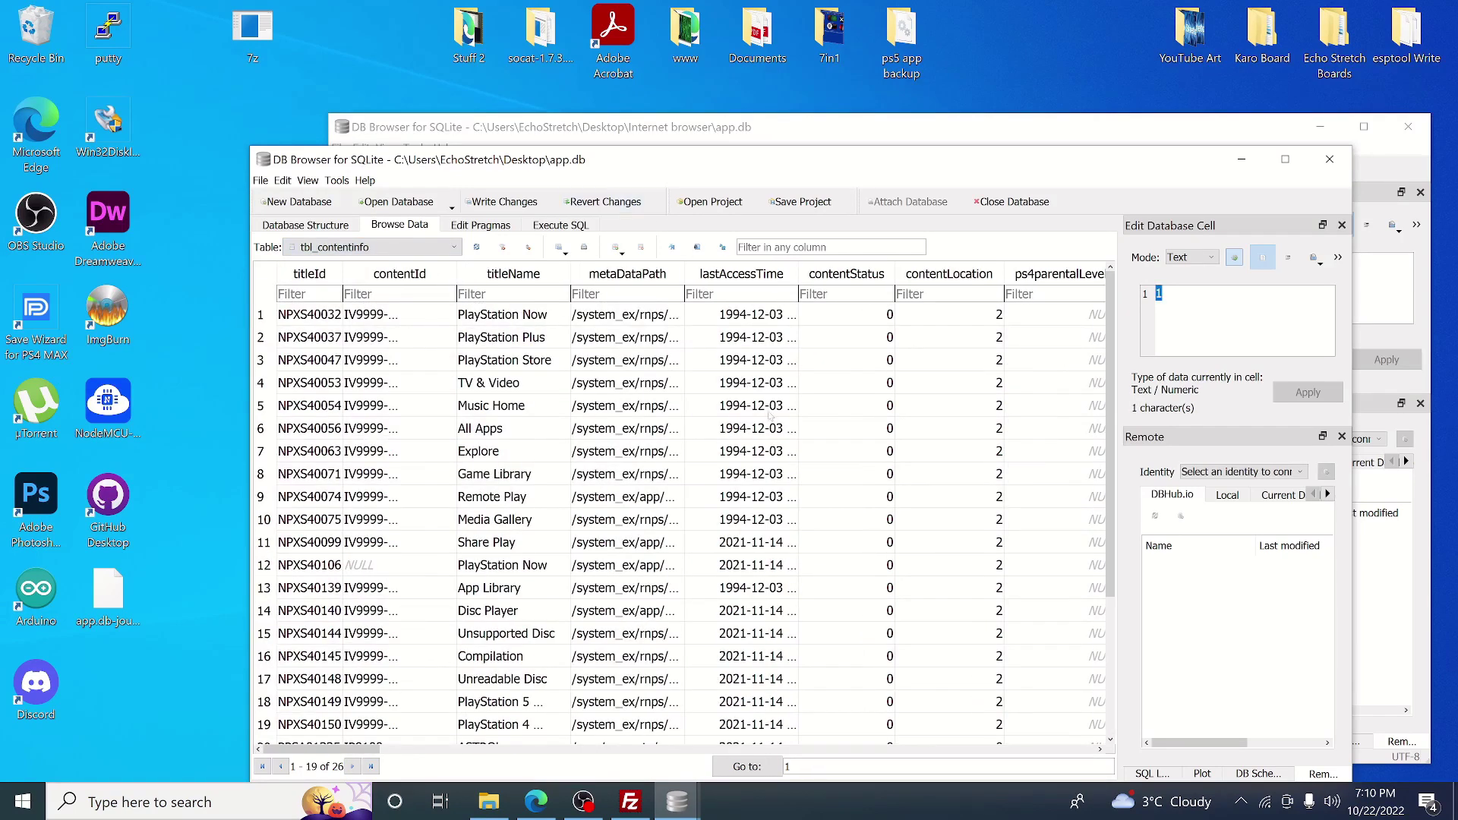
scroll(483, 567, "down", 2)
left_click_drag(375, 750, 835, 772)
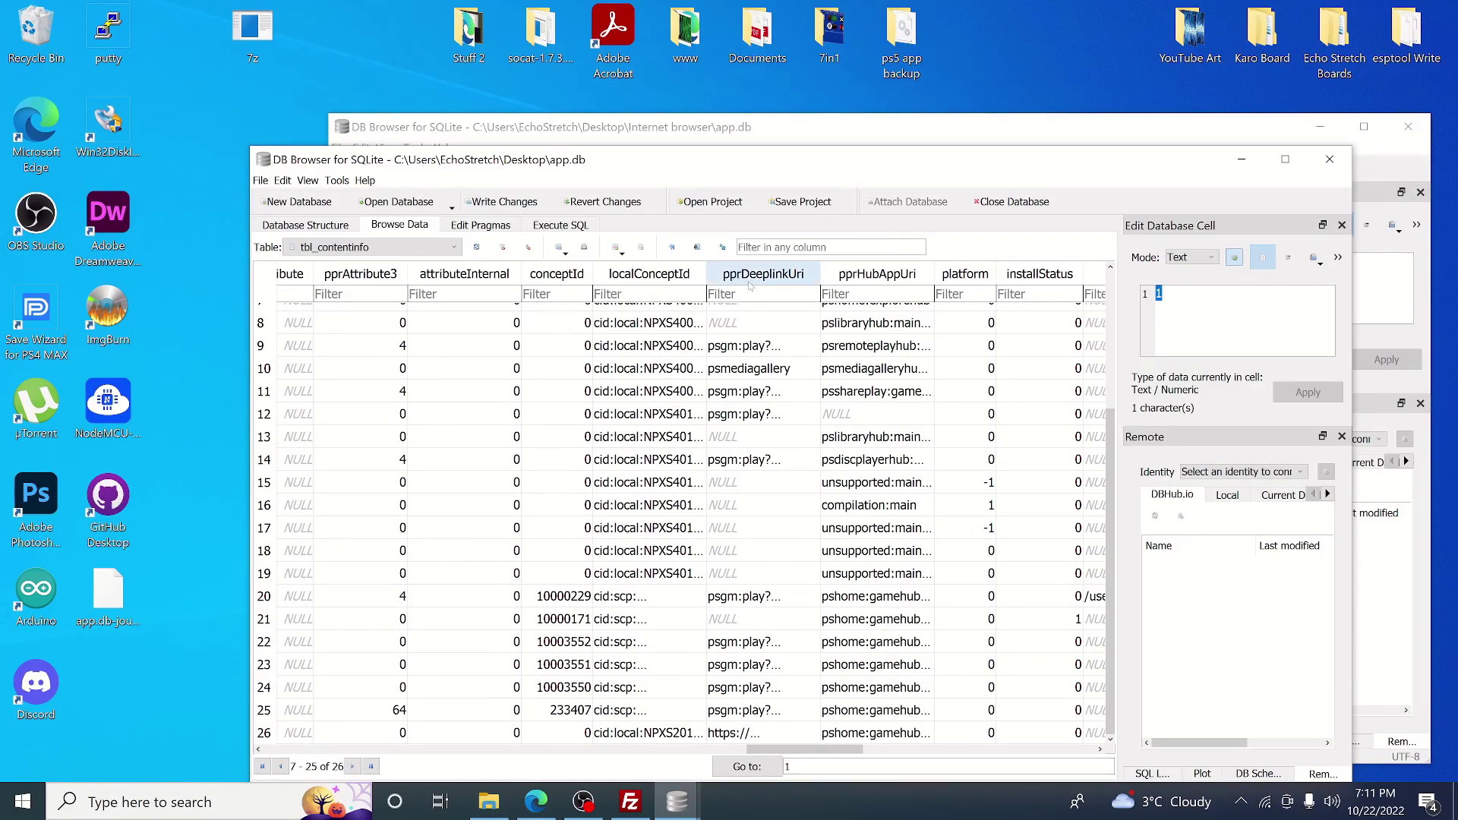
left_click_drag(822, 272, 875, 287)
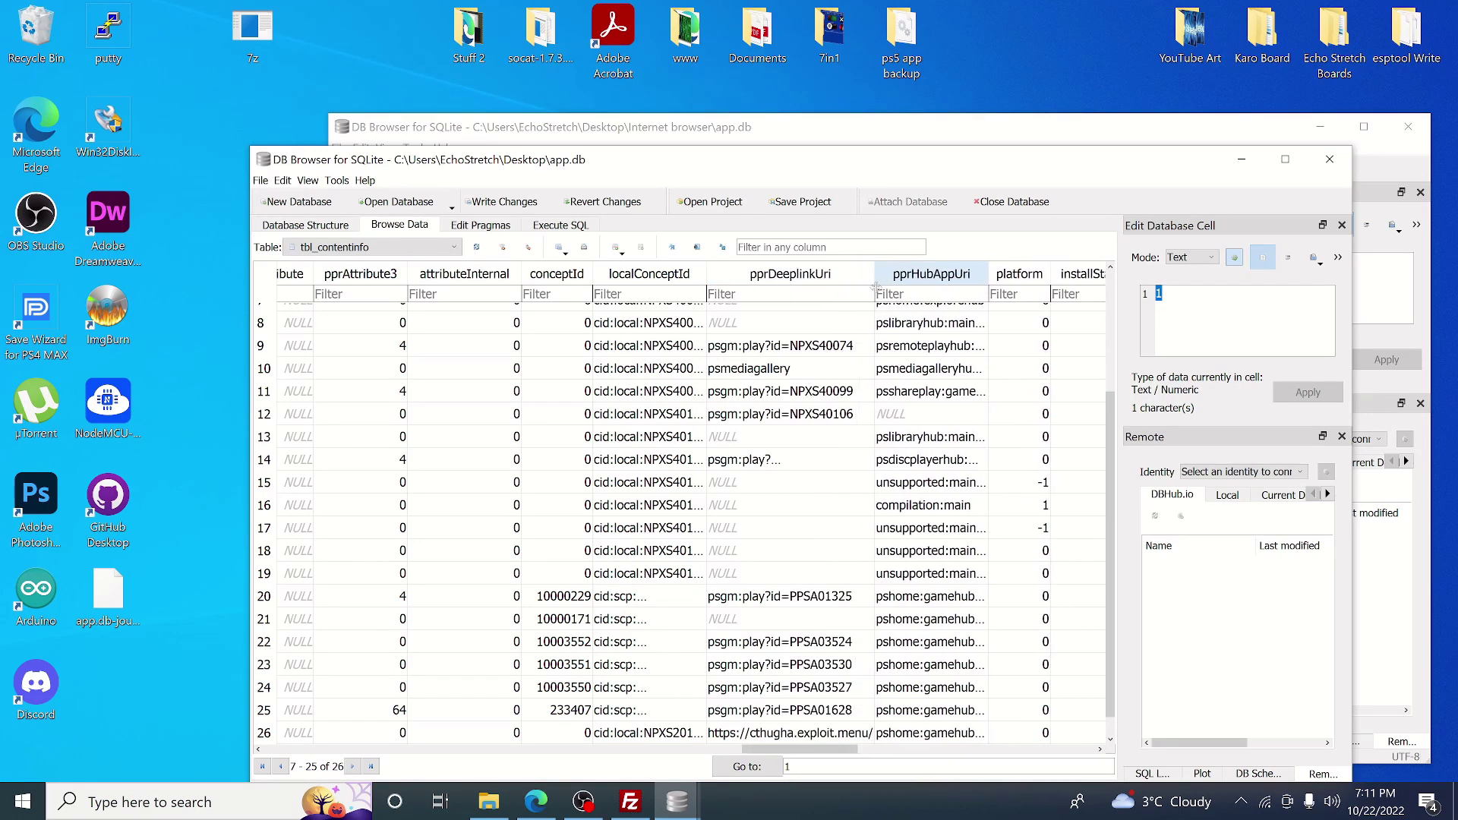
left_click(766, 741)
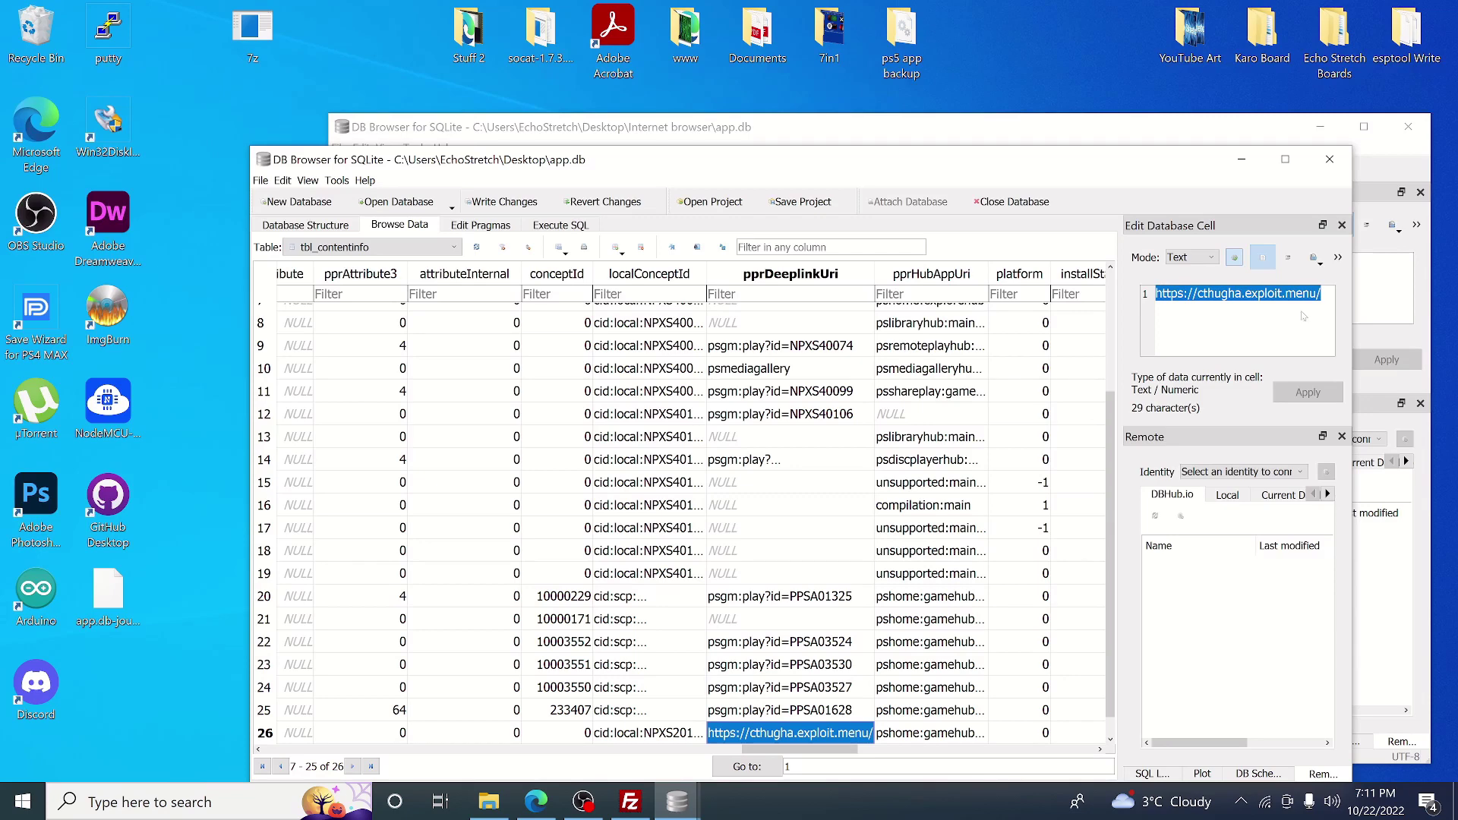
left_click(1323, 298)
mouse_move(1322, 296)
left_mouse_down()
mouse_move(1198, 294)
mouse_move(1322, 294)
left_mouse_up()
left_click(1203, 295)
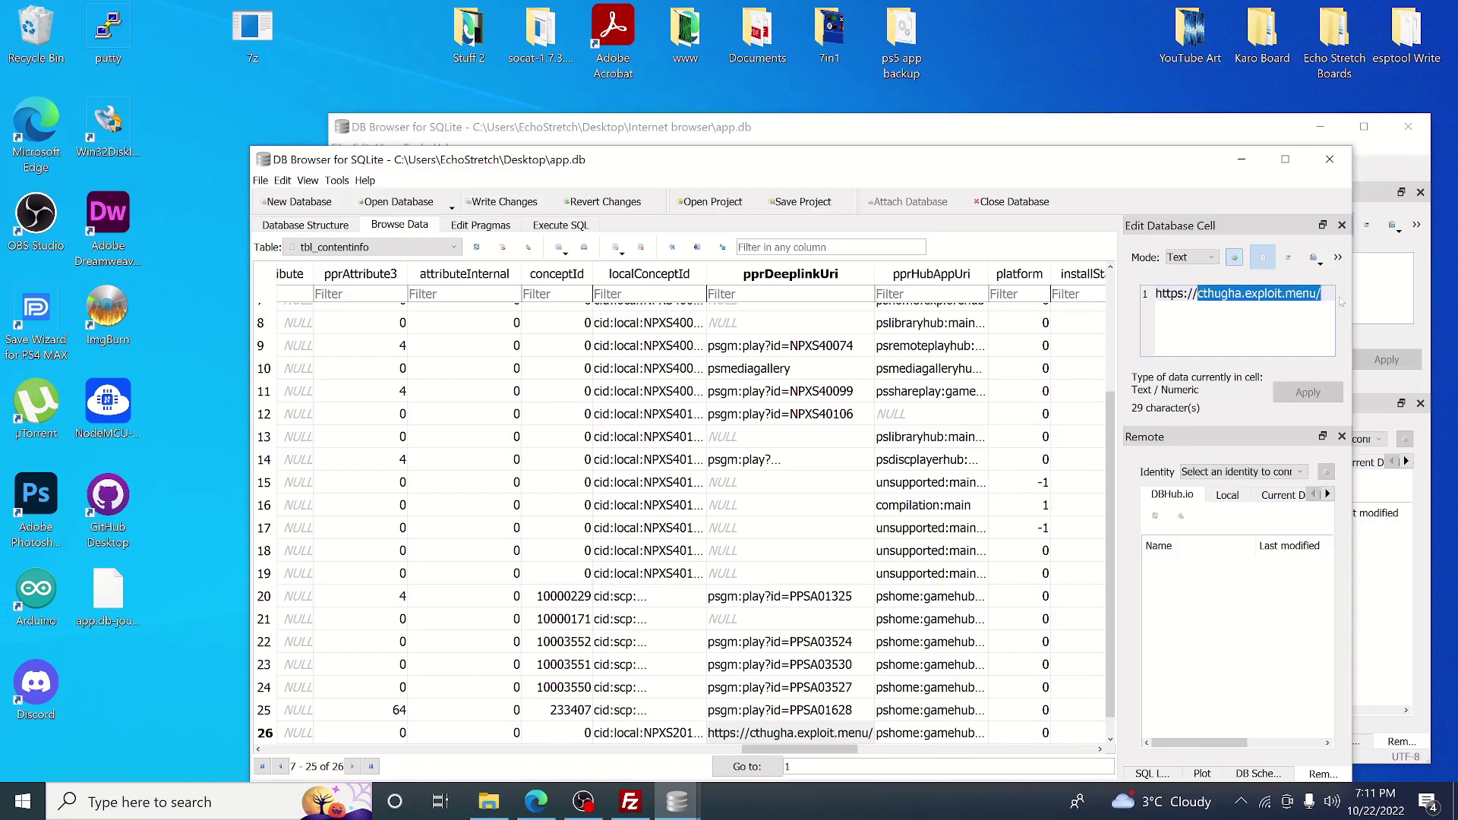
type("less")
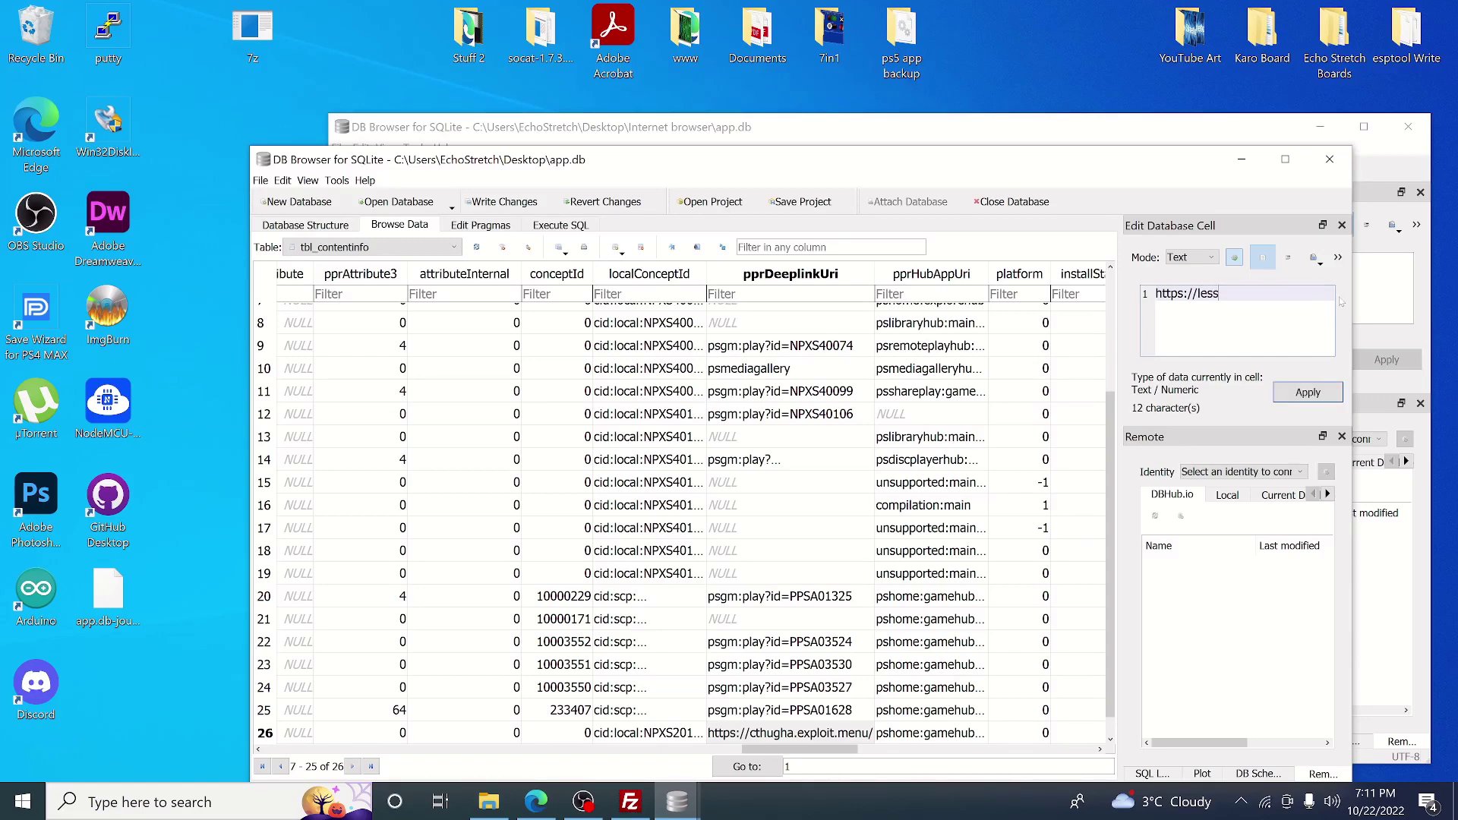
key("BackSpace")
key("BackSpace")
type("eful.github.io/ps5")
left_click(1308, 392)
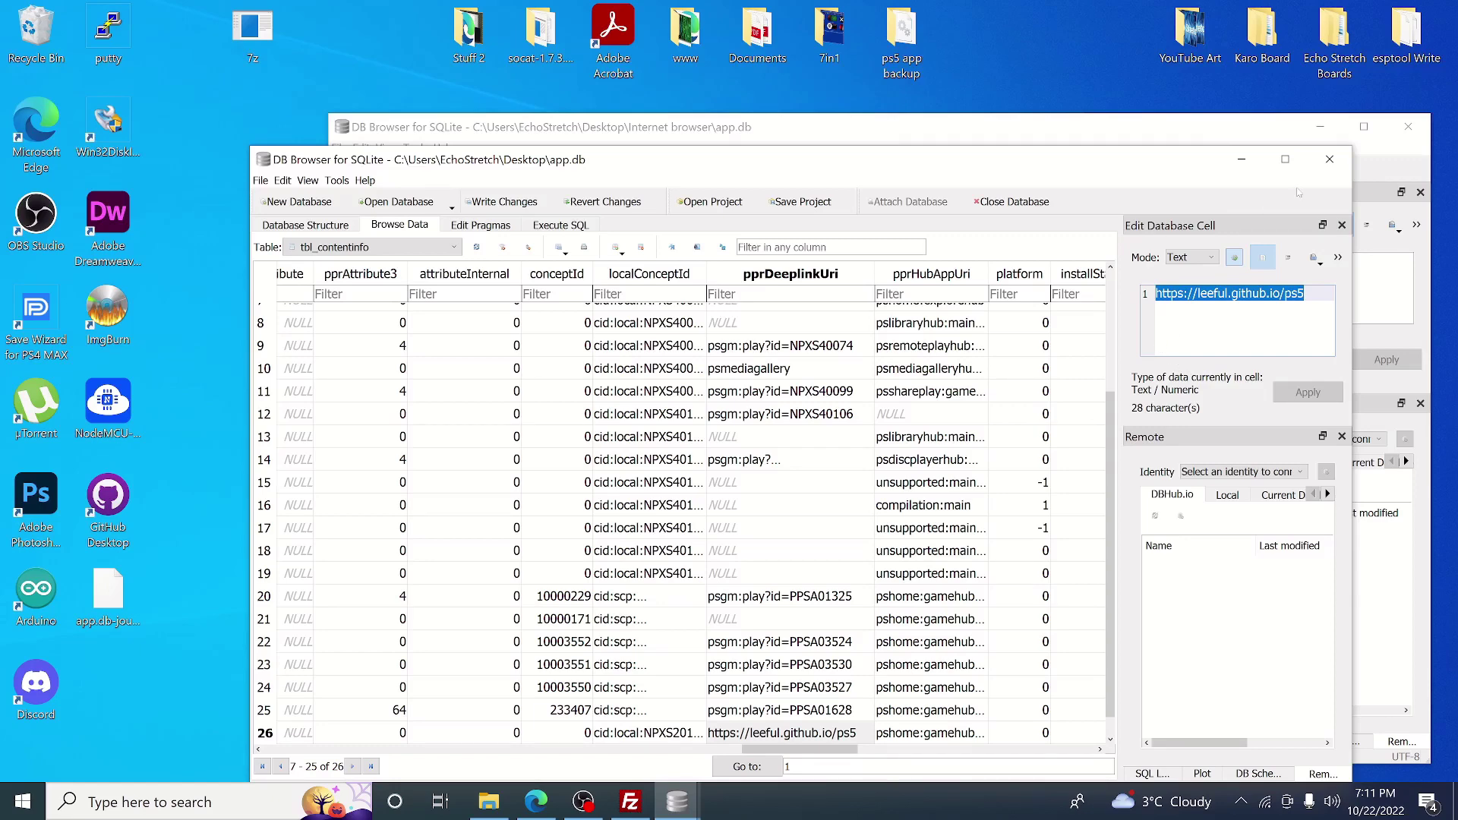
Close the desktop app.db while saving its changes, and close the Internet browser folder's app.db as well.
left_click(1330, 159)
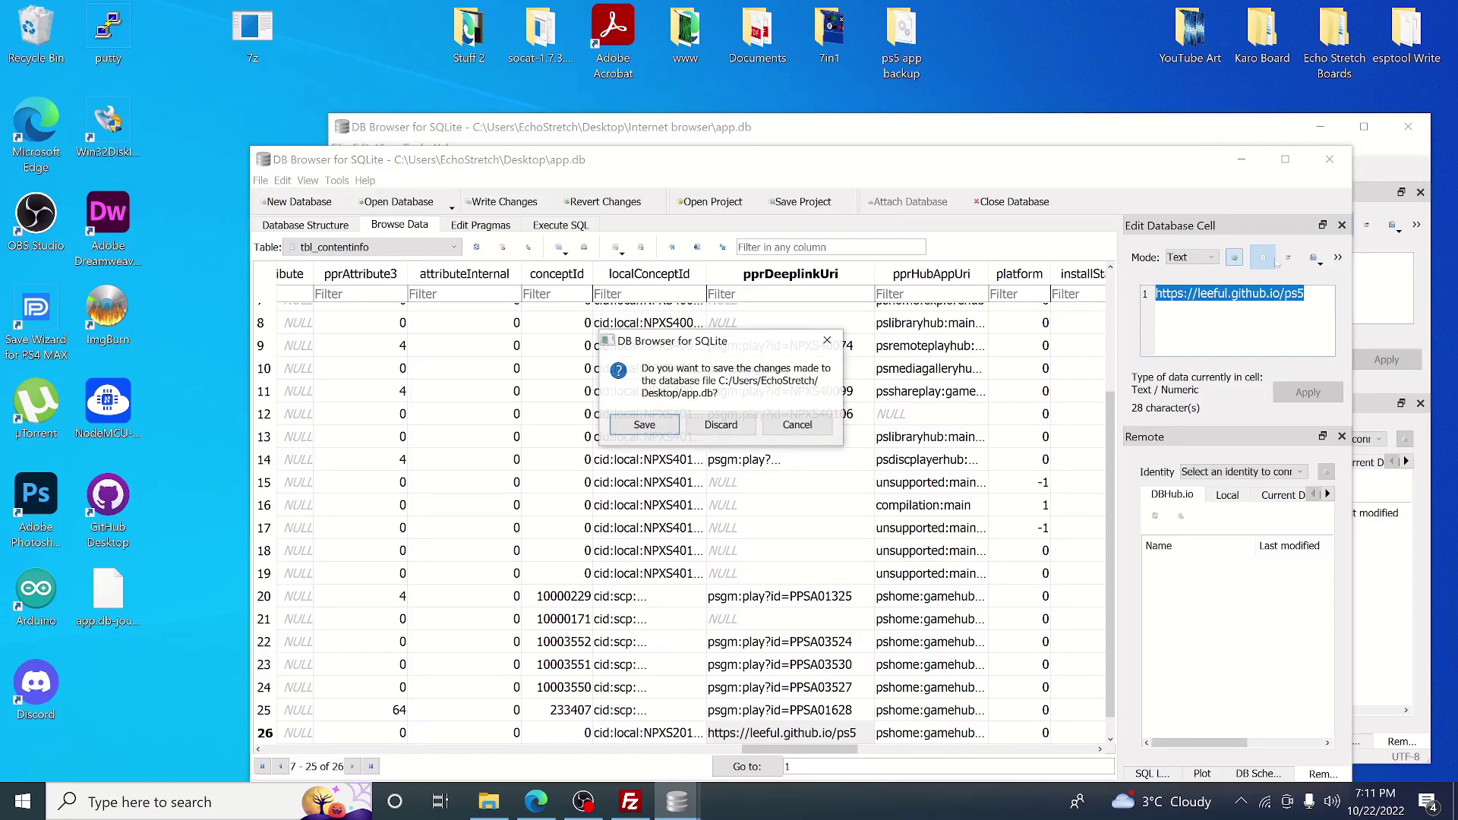
left_click(642, 425)
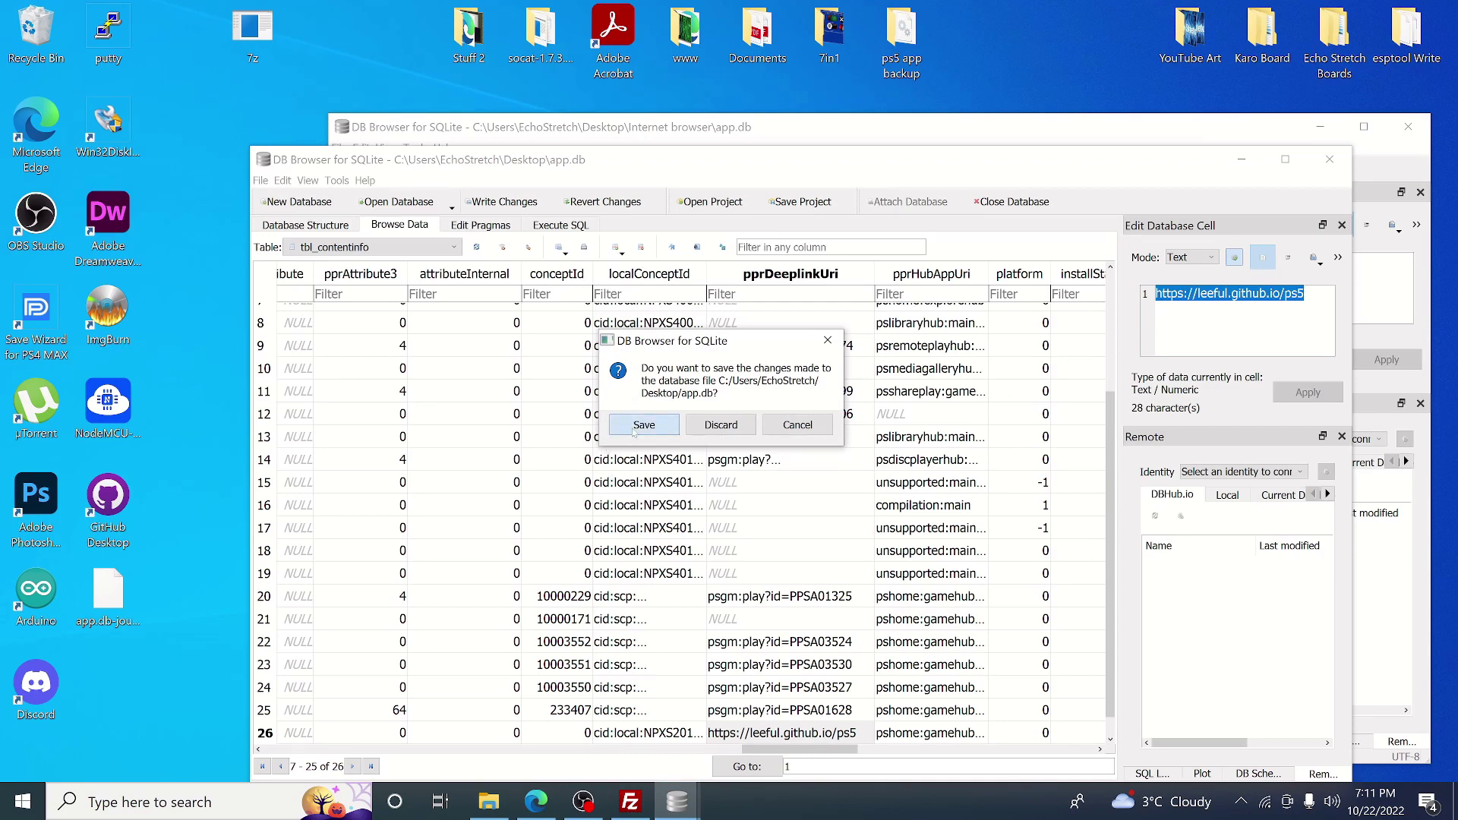
left_click(1409, 130)
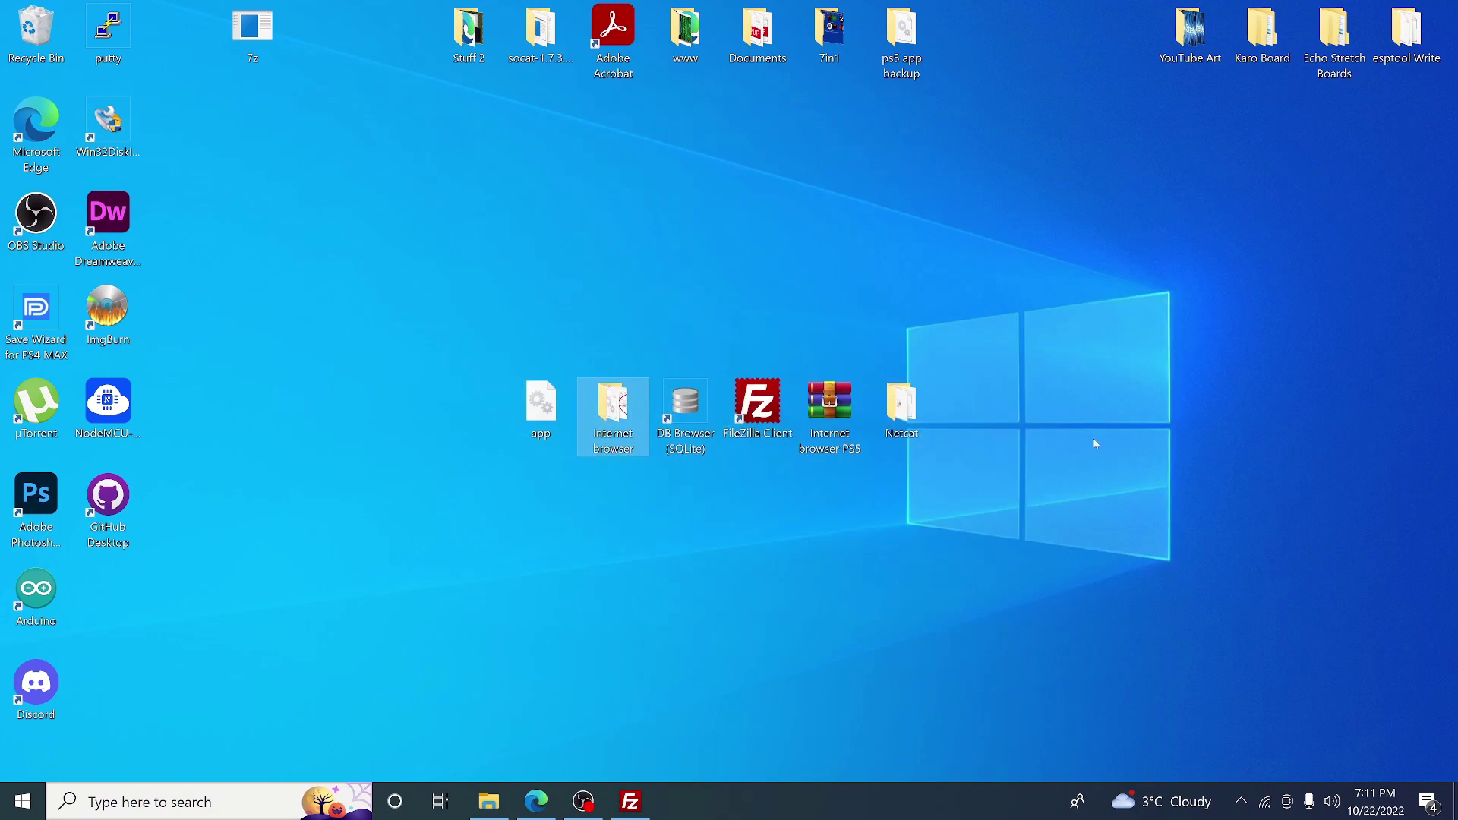
Switch to FileZilla and upload the desktop app.db to /system_data/priv/mms on the console, overwriting the existing file.
left_click(540, 408)
left_click(621, 806)
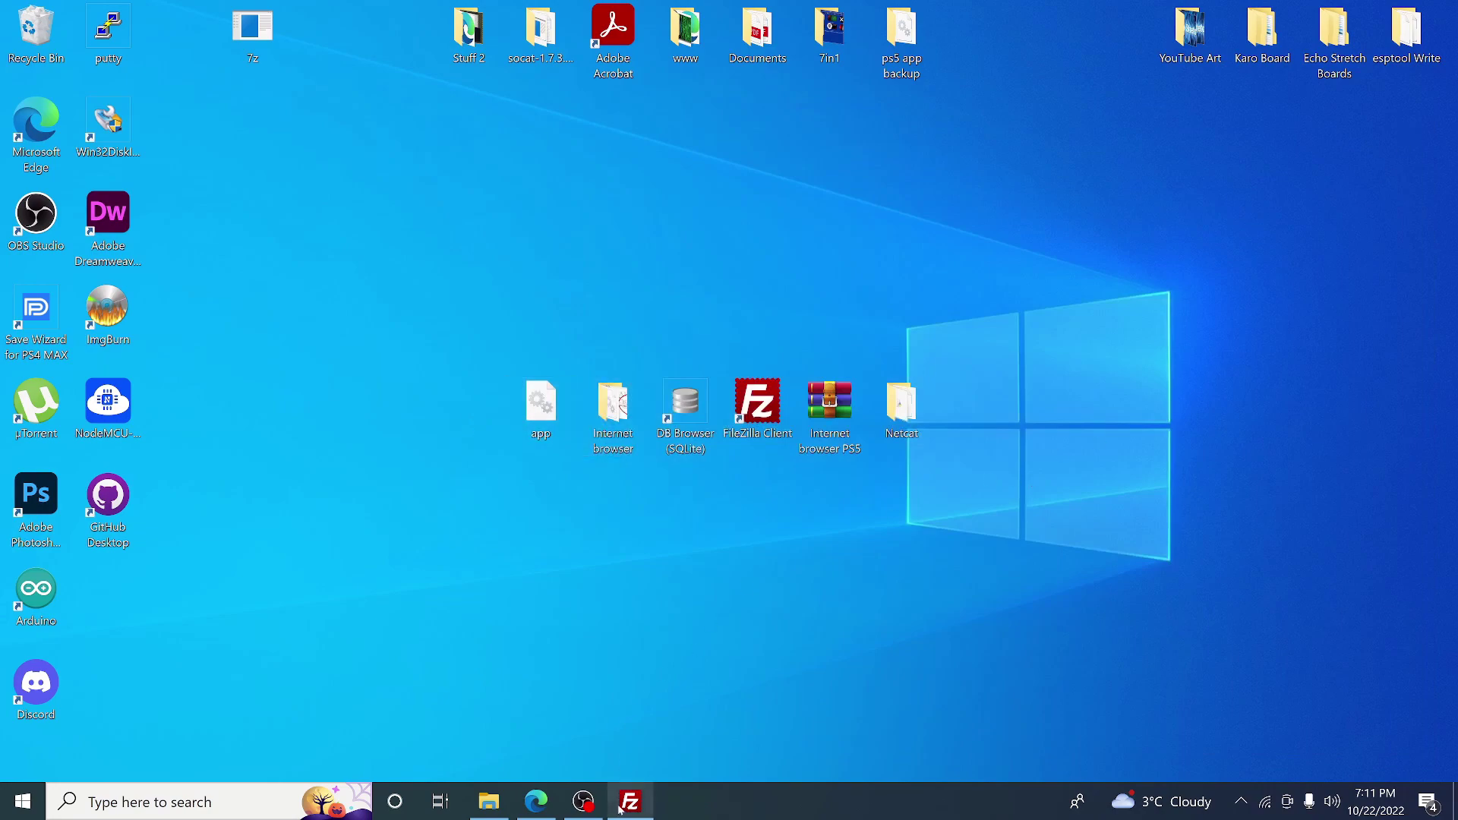
left_click_drag(598, 30, 885, 61)
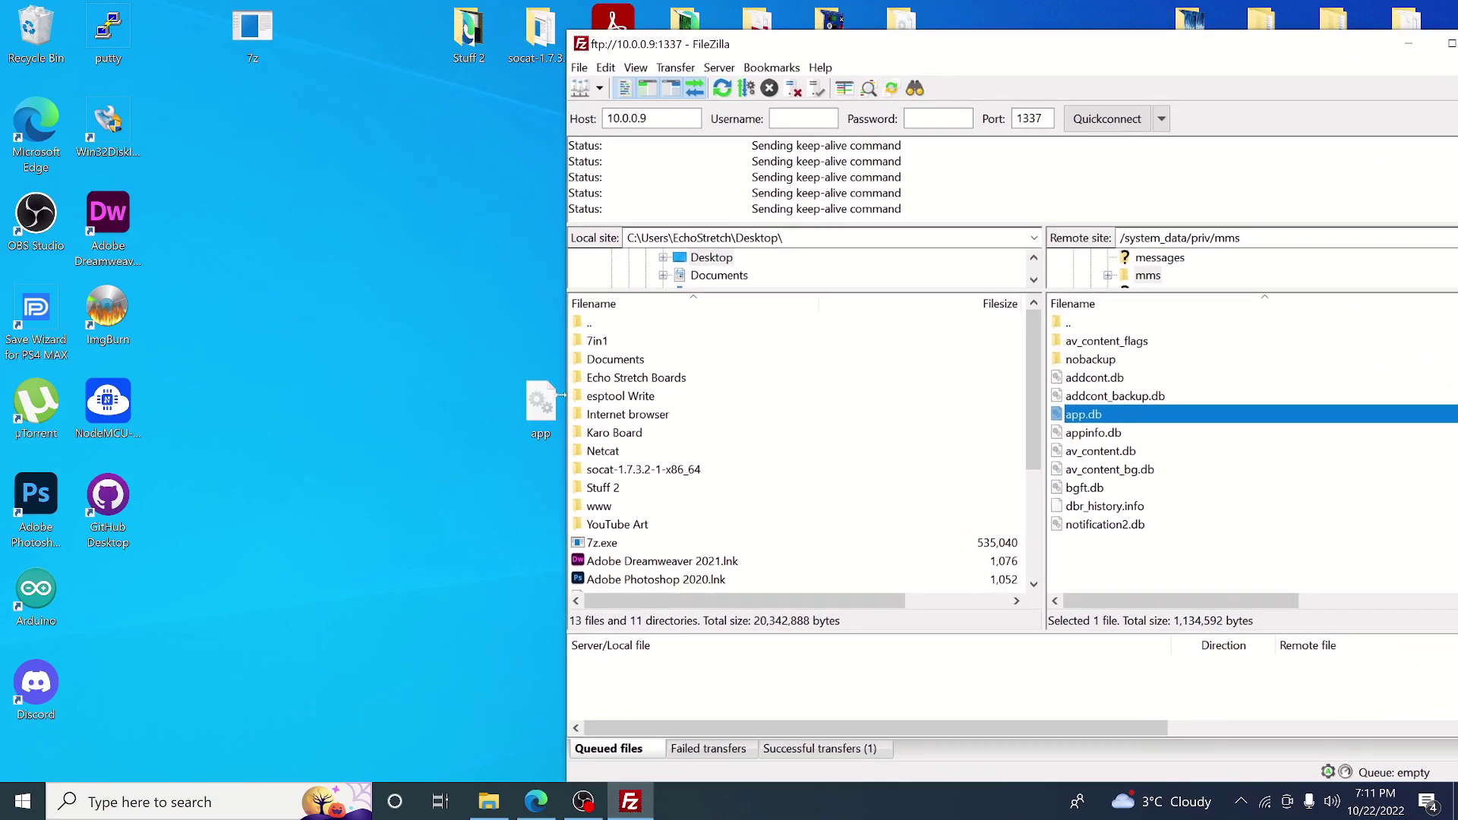
left_click_drag(545, 406, 1208, 565)
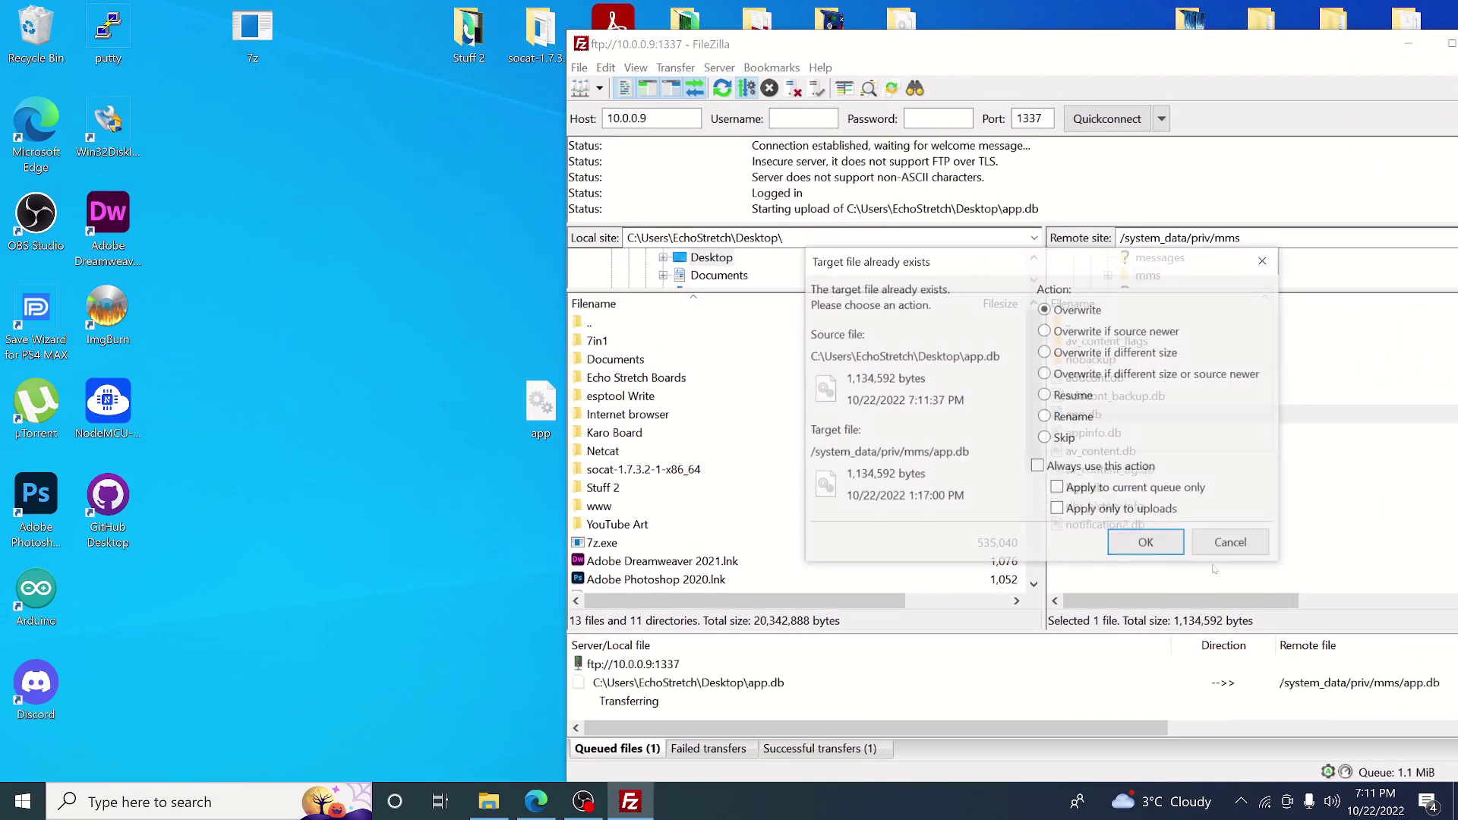
left_click(1139, 546)
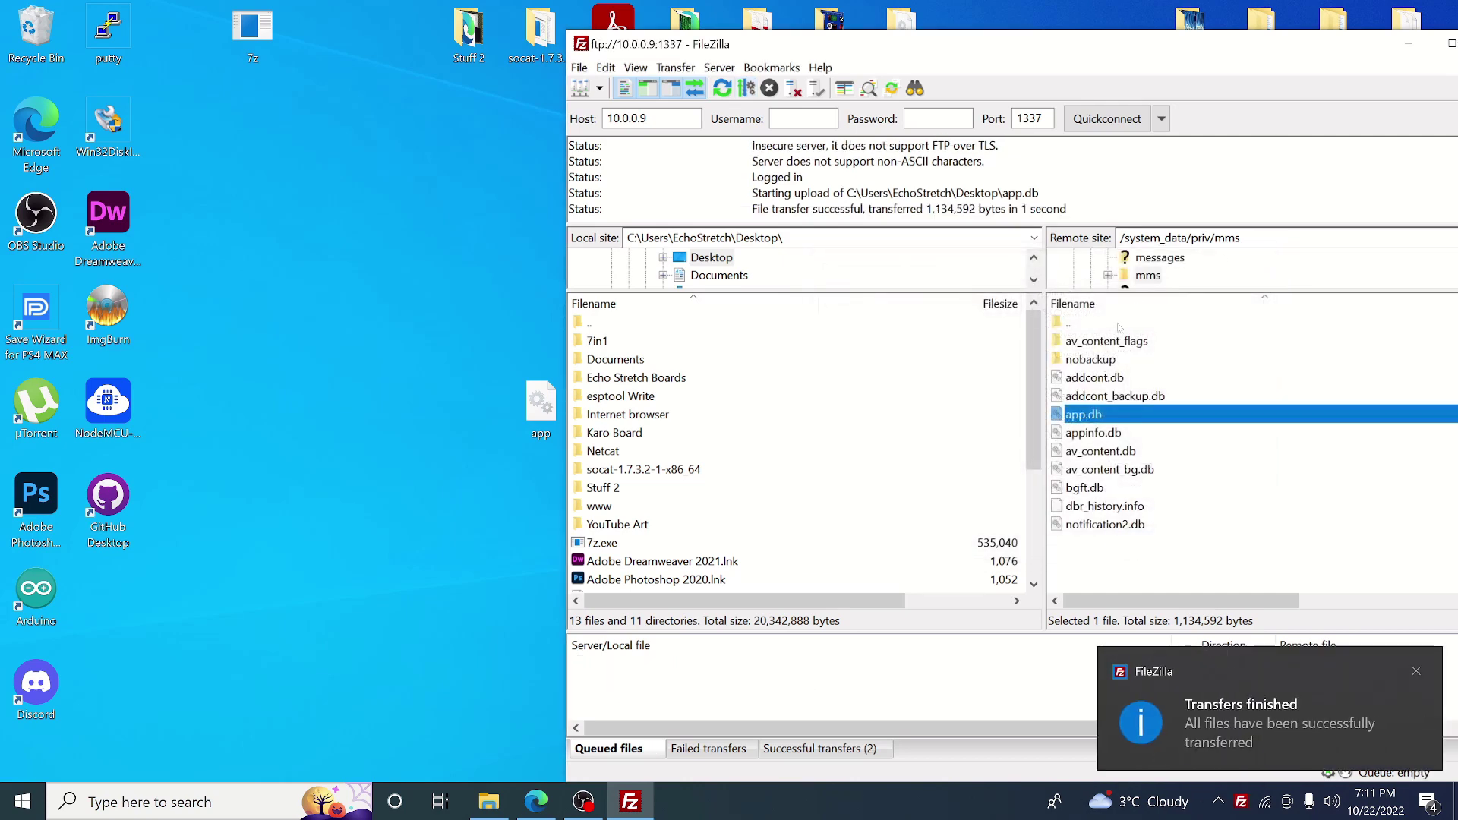
Go up from /system_data/priv/mms to the root of the remote site and open its data folder.
double_click(1061, 323)
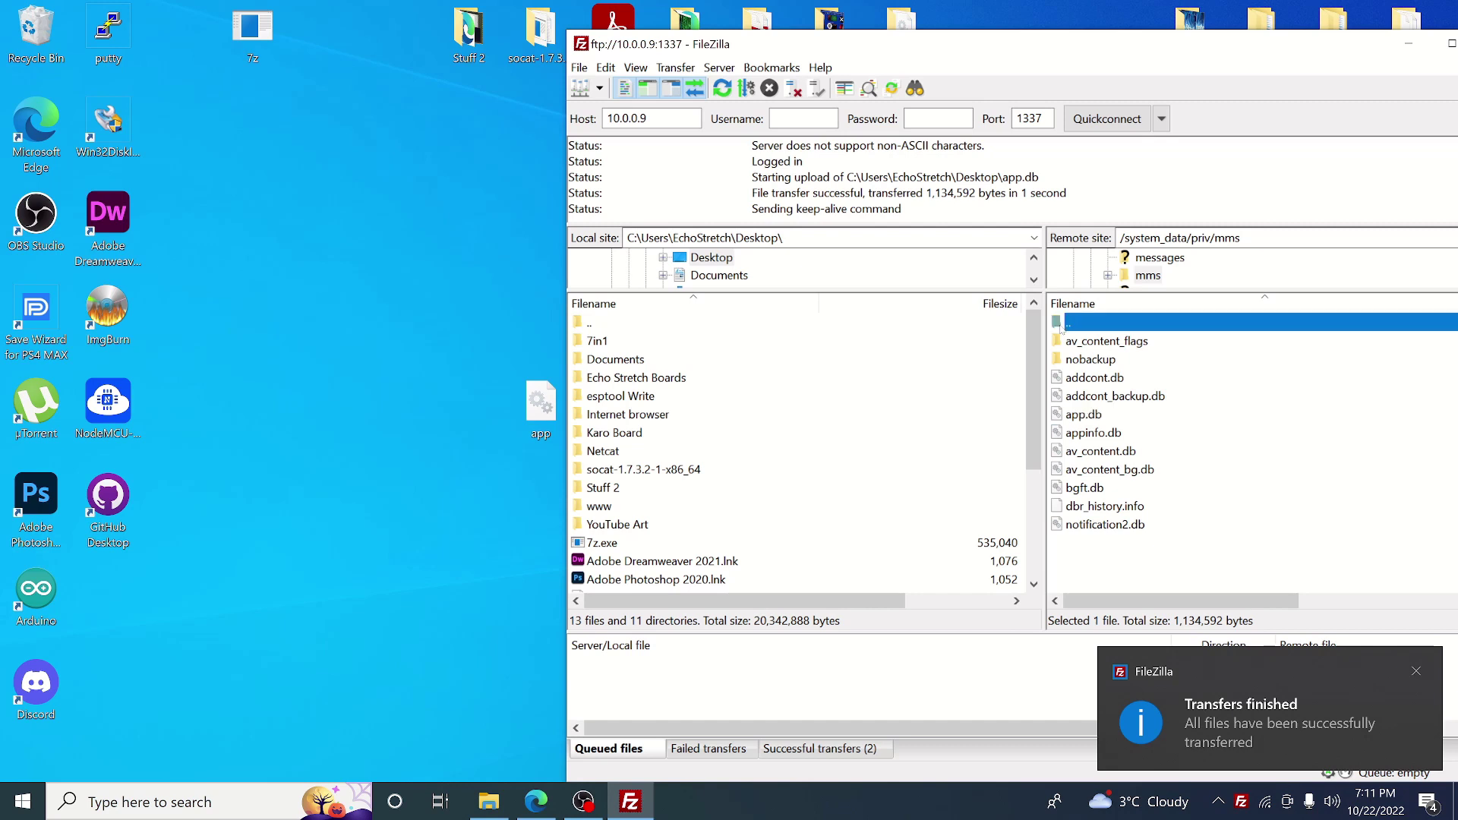
double_click(1061, 322)
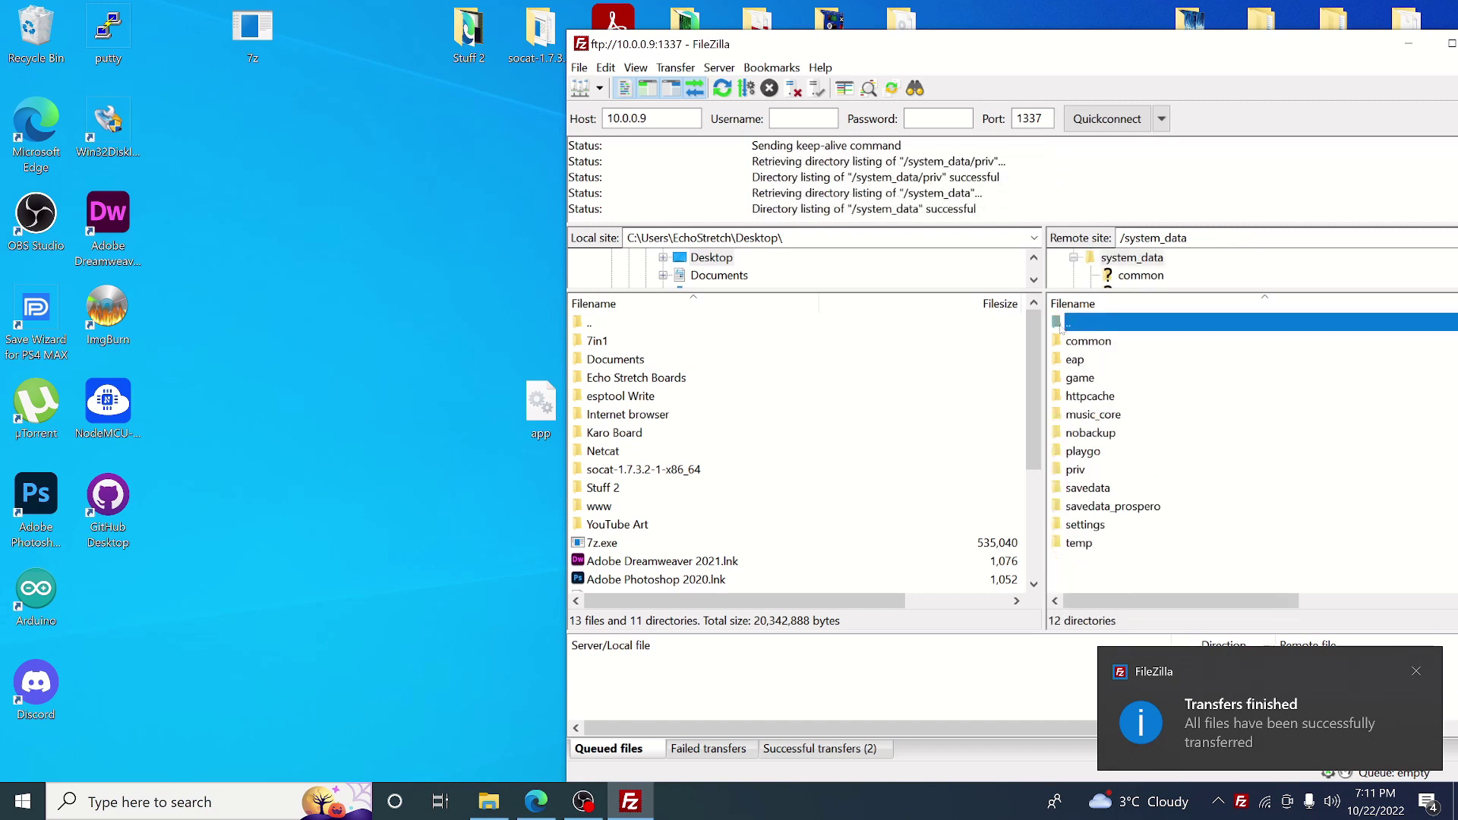
double_click(1061, 323)
scroll(1061, 328, "up", 1)
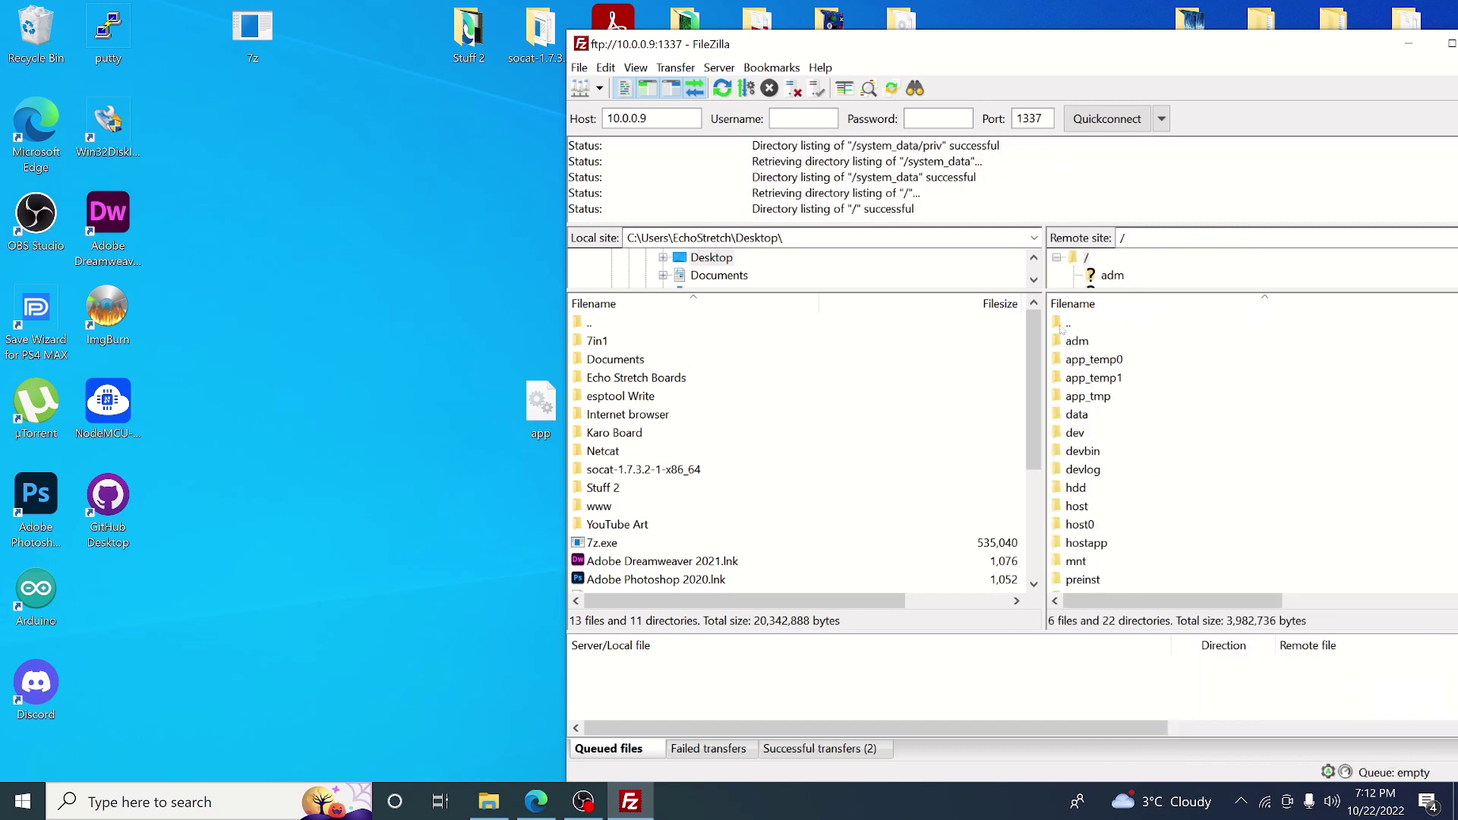
double_click(1061, 325)
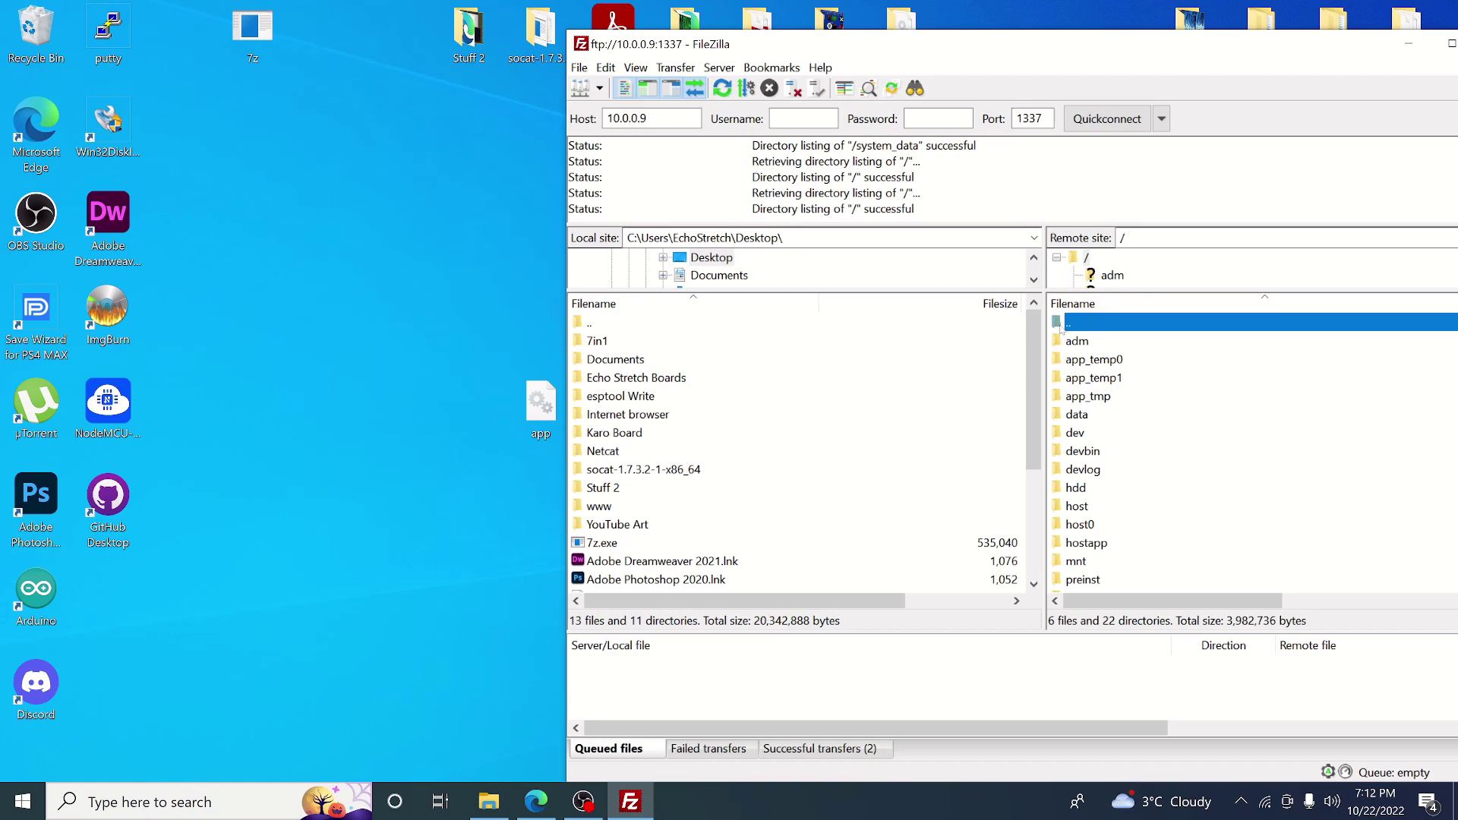
double_click(1083, 417)
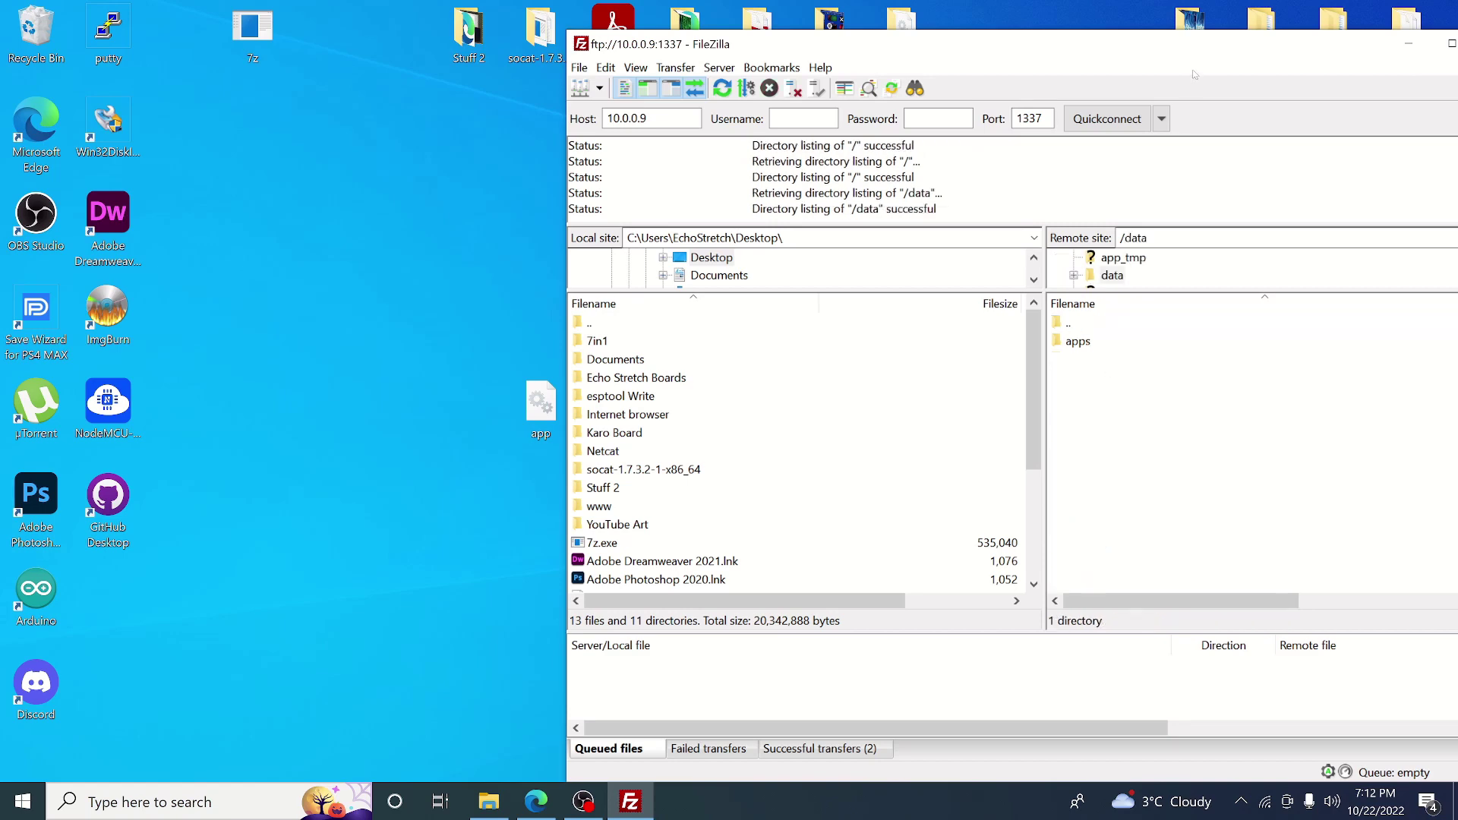
Upload the apps folder from the desktop's Internet browser\data folder to the console's /data, overwriting icon0.png and param.json.
left_click_drag(1197, 58, 1300, 87)
double_click(603, 439)
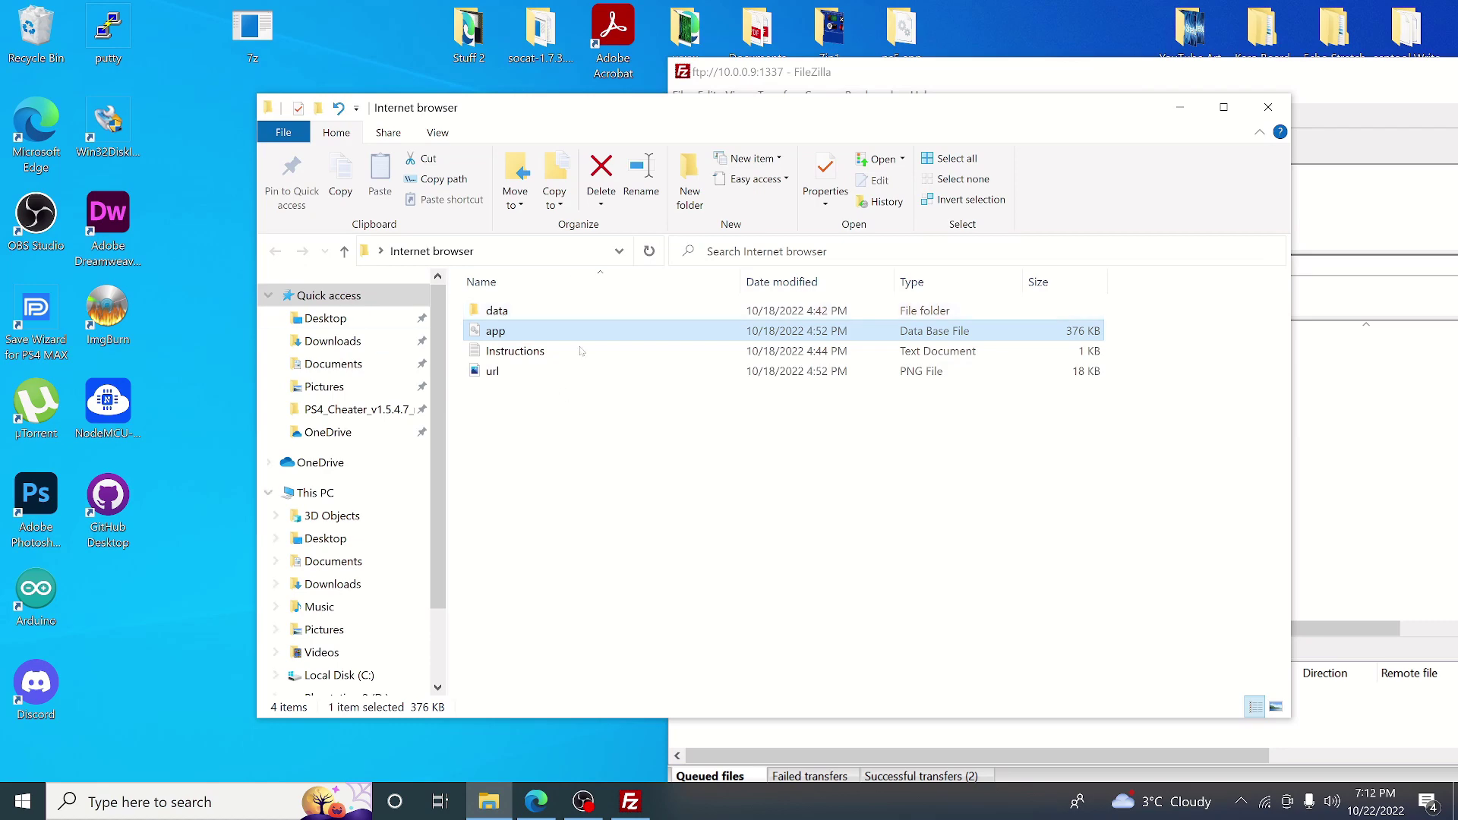
double_click(496, 310)
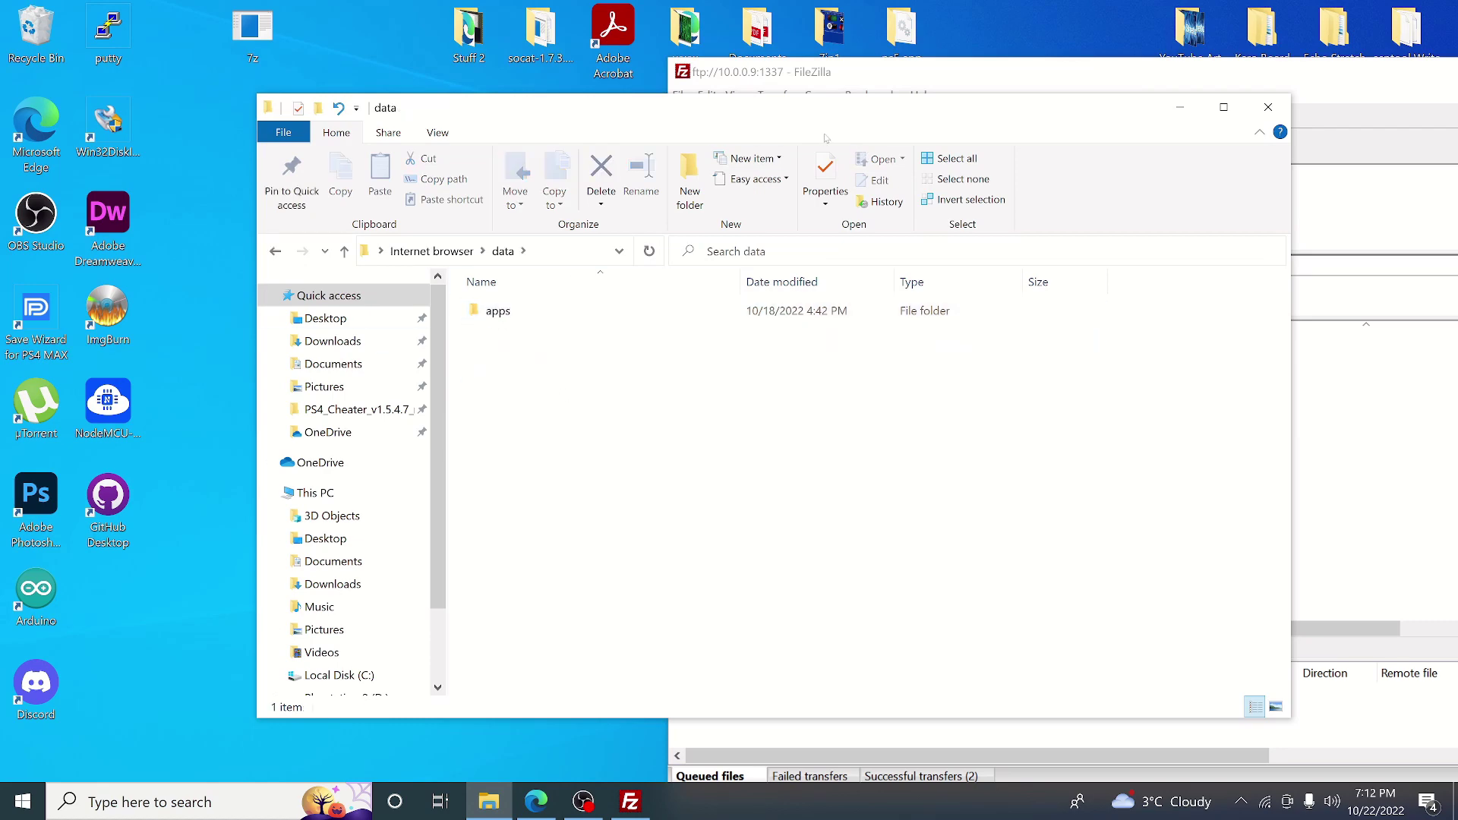
left_click_drag(669, 116, 373, 117)
left_click_drag(198, 313, 1254, 526)
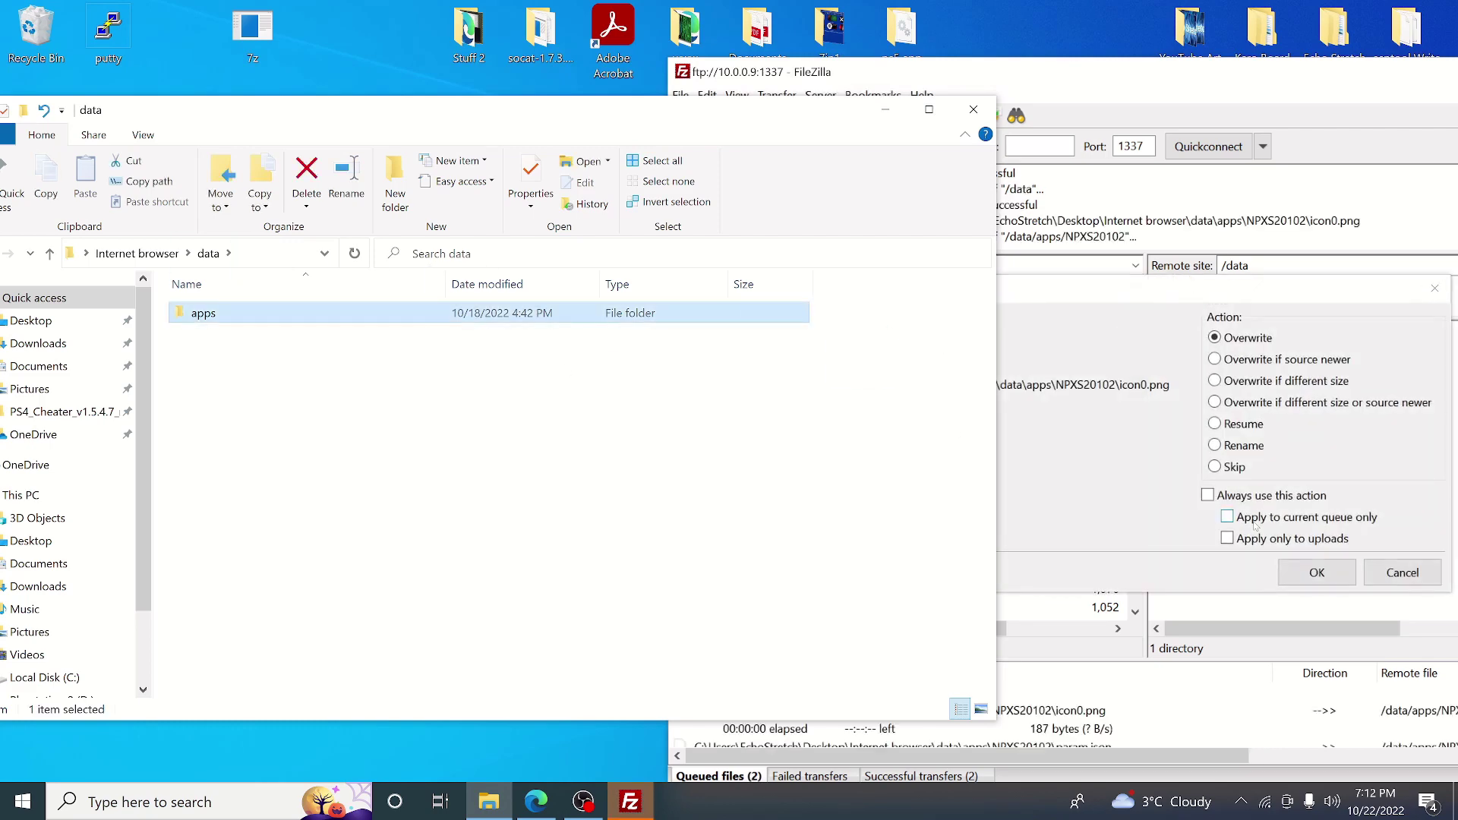
left_click(1316, 573)
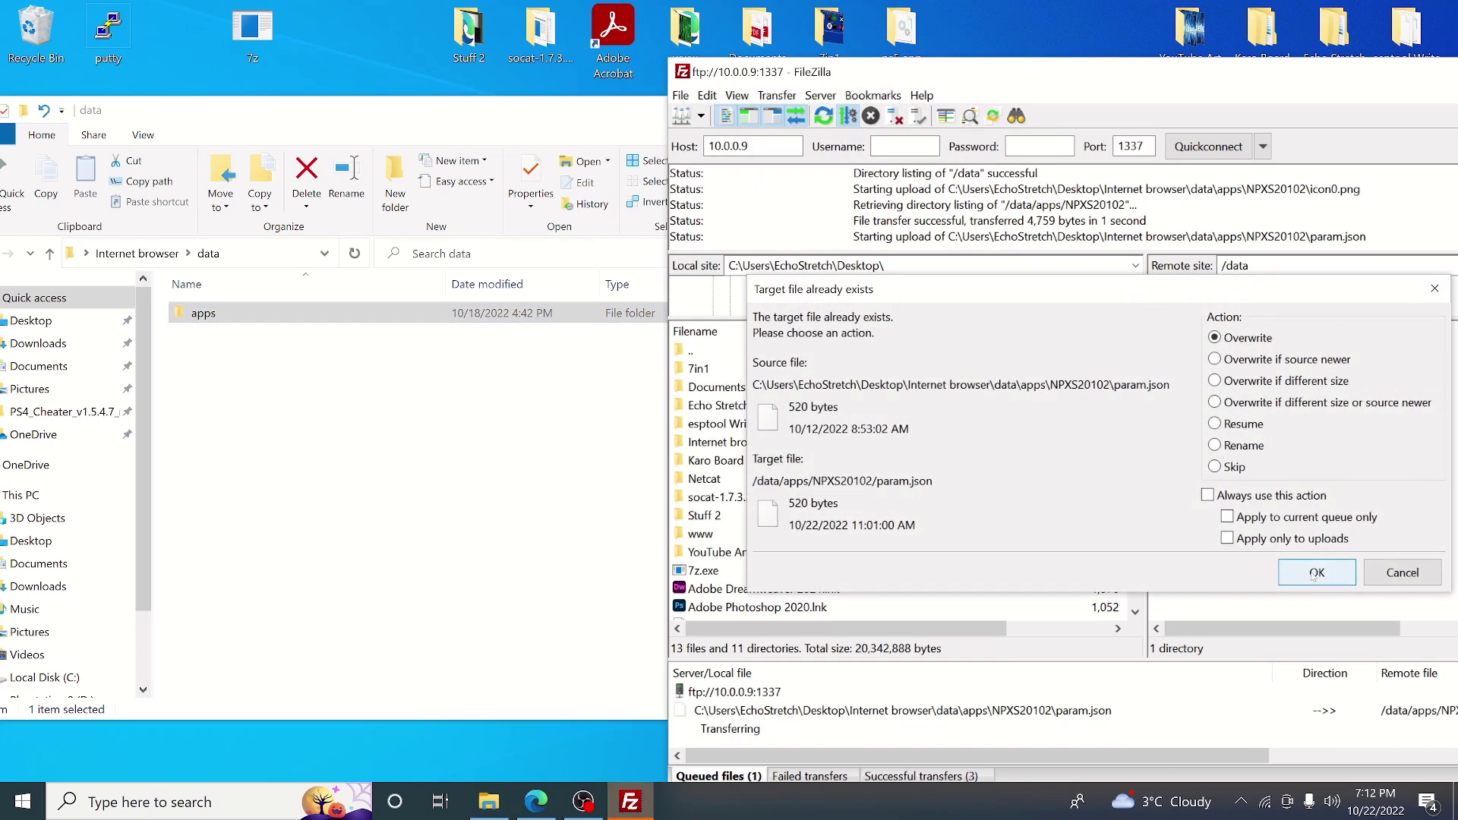
left_click(1316, 572)
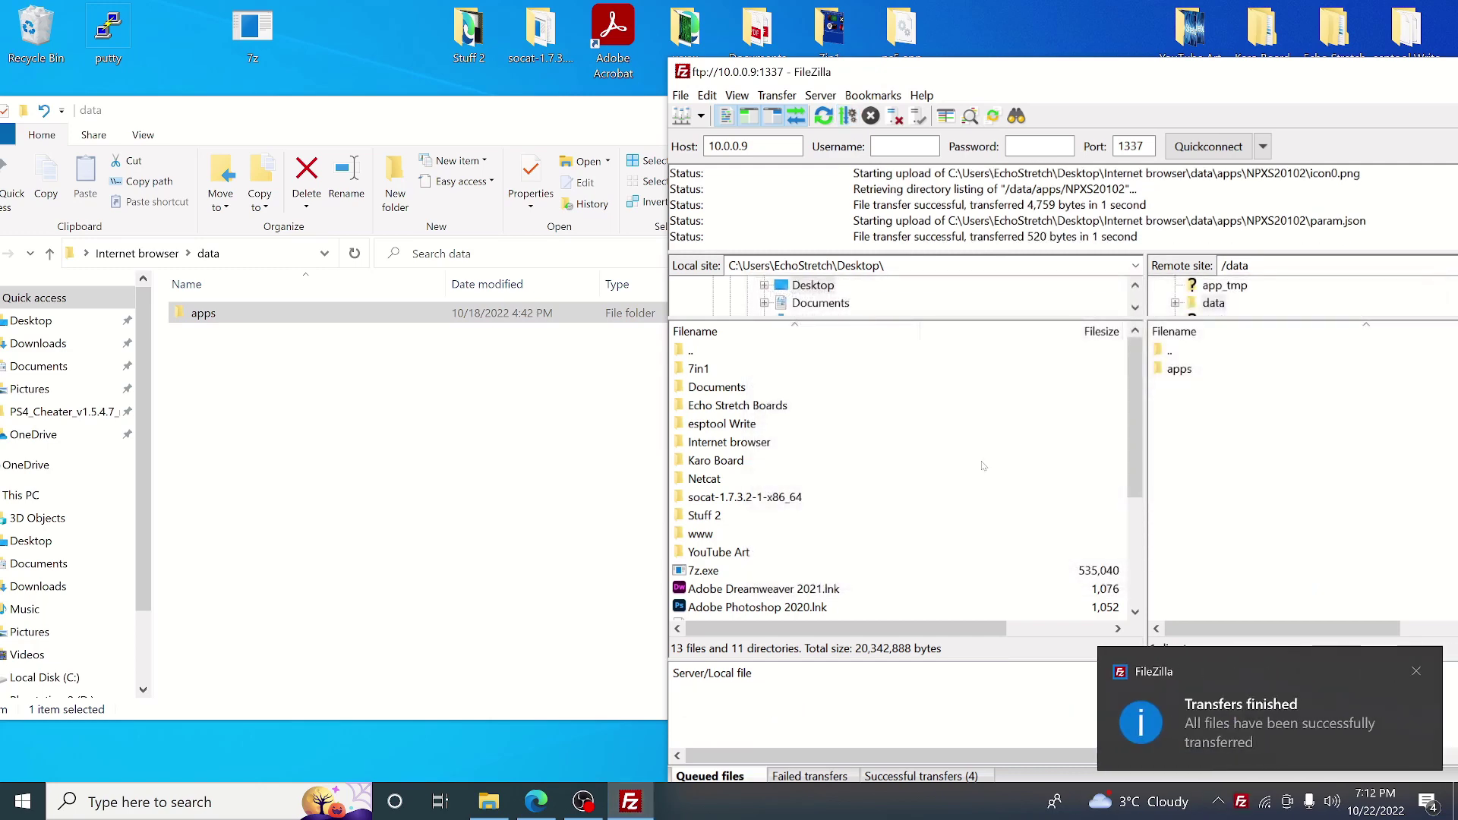
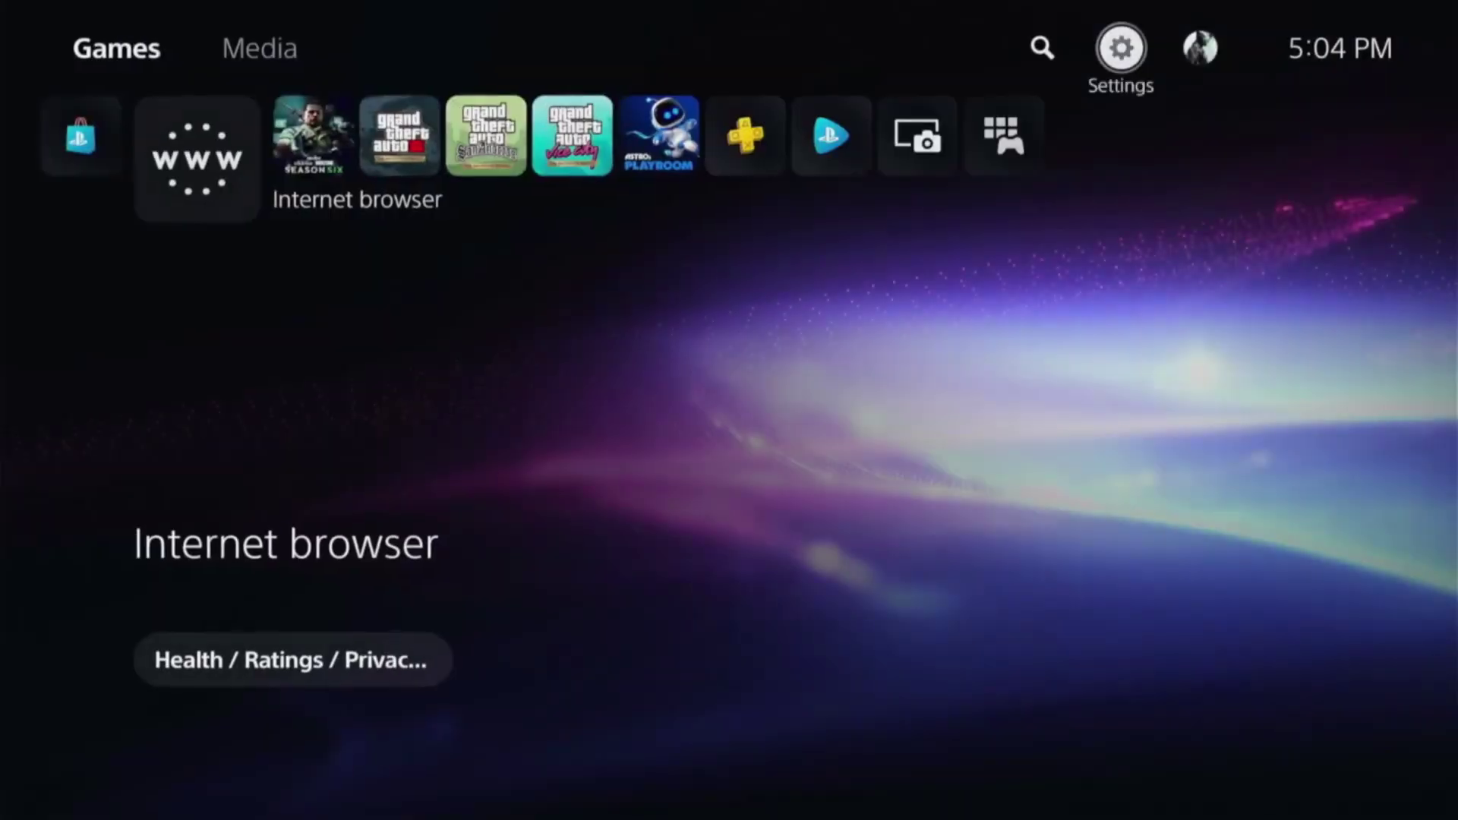
key("Down")
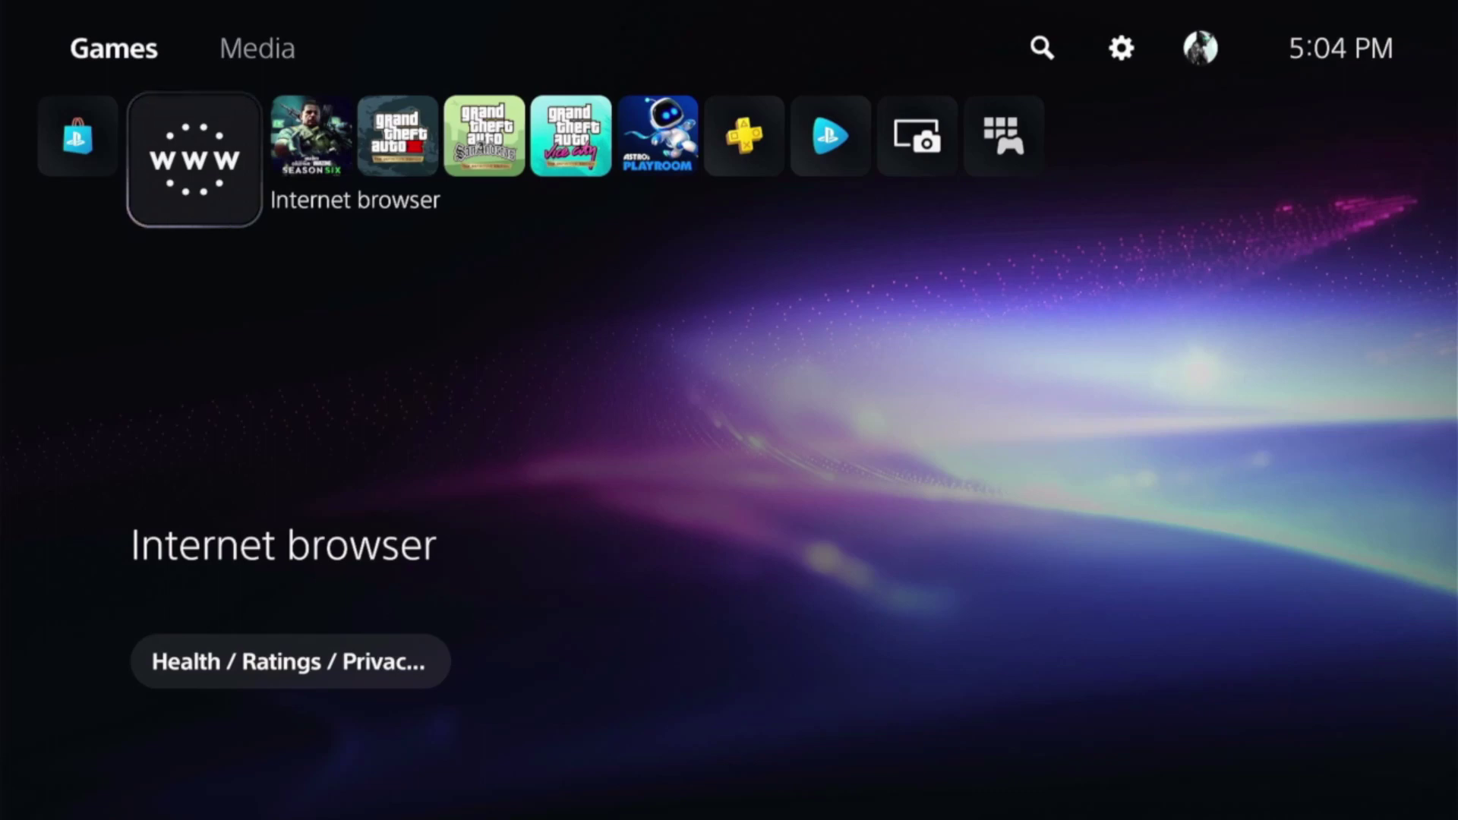
key("Return")
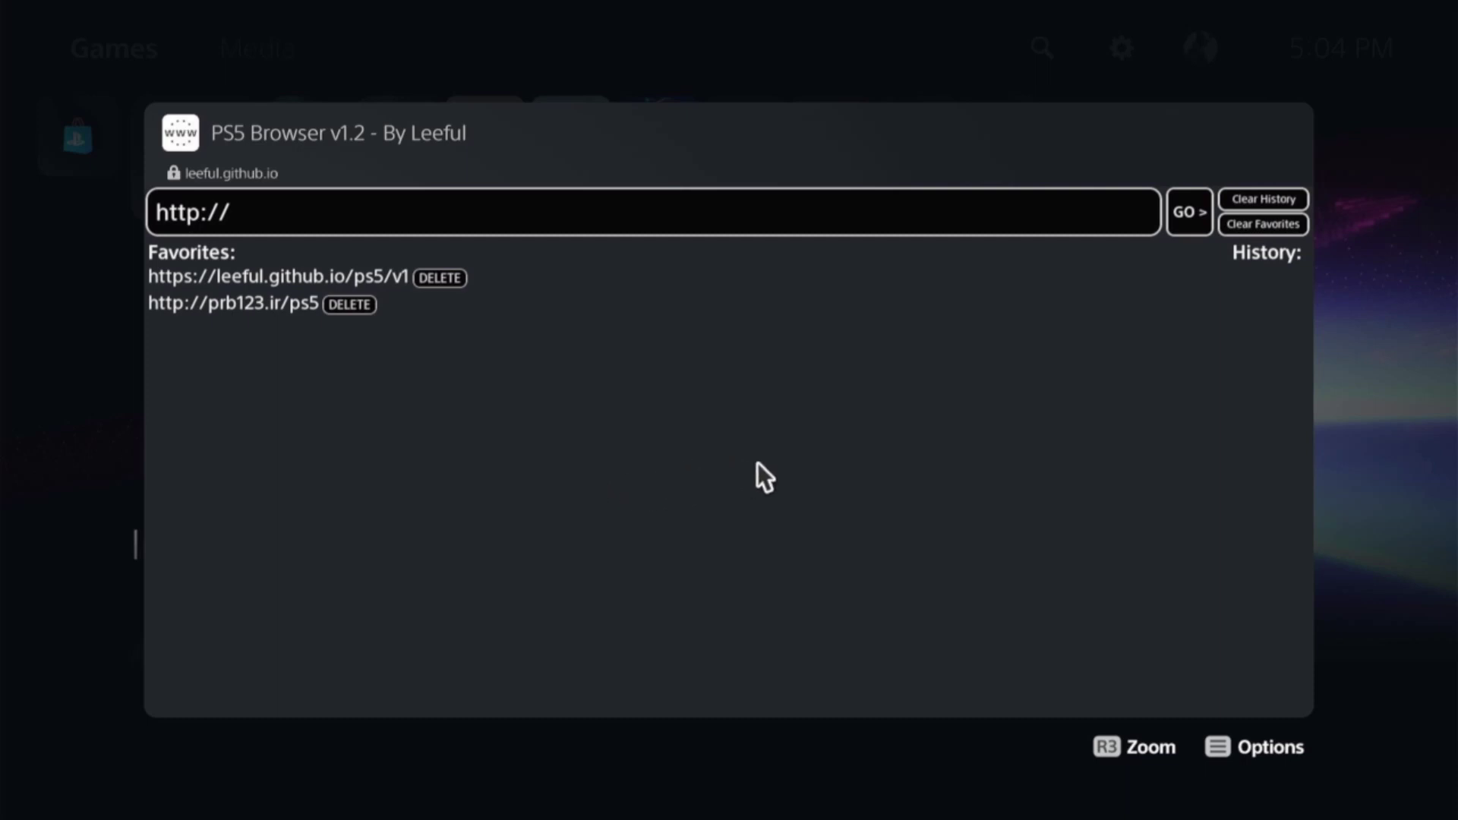
left_click(689, 219)
key("Left")
key("Left")
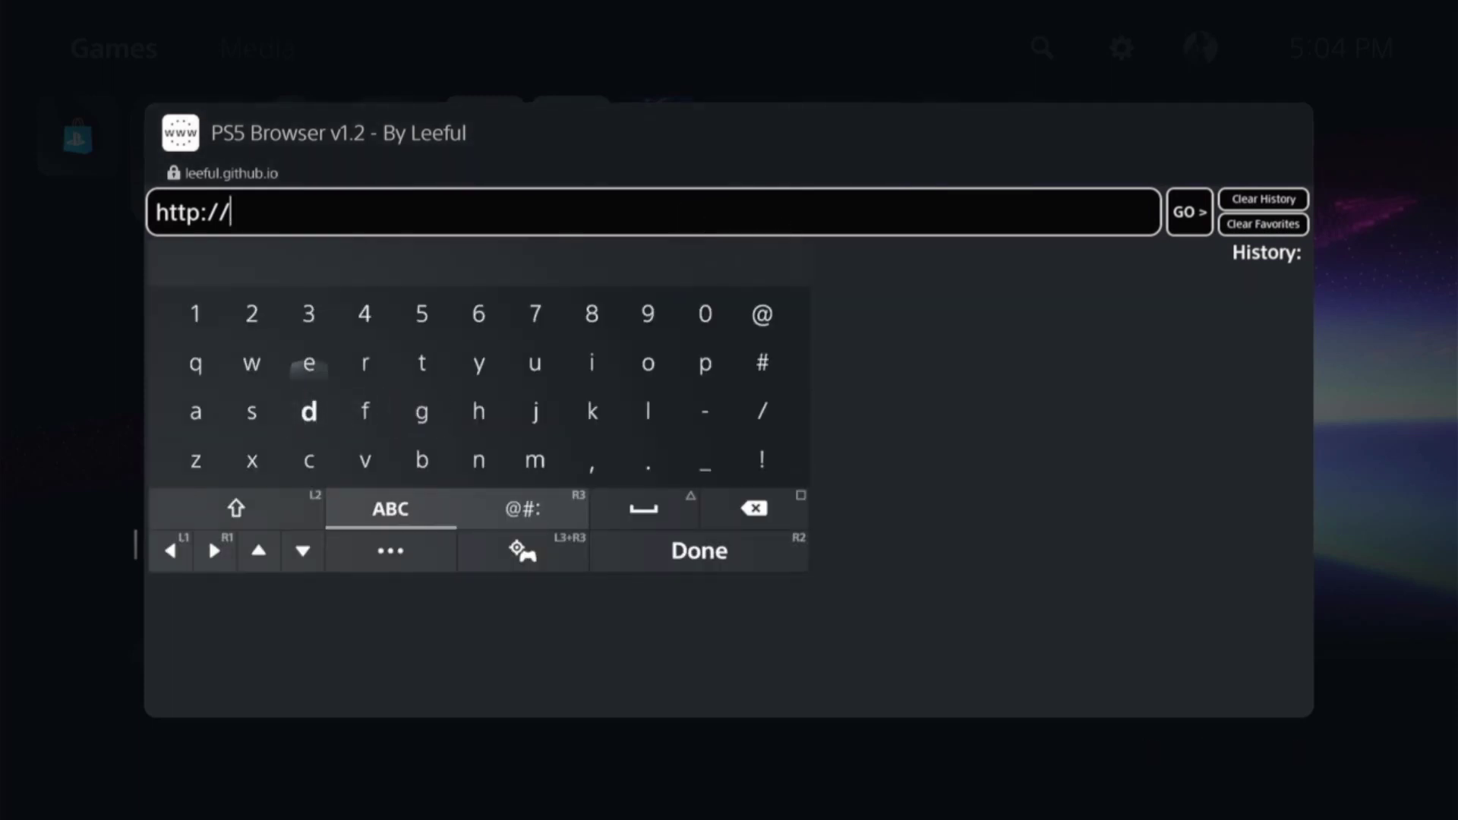
key("Up")
type("es7in1")
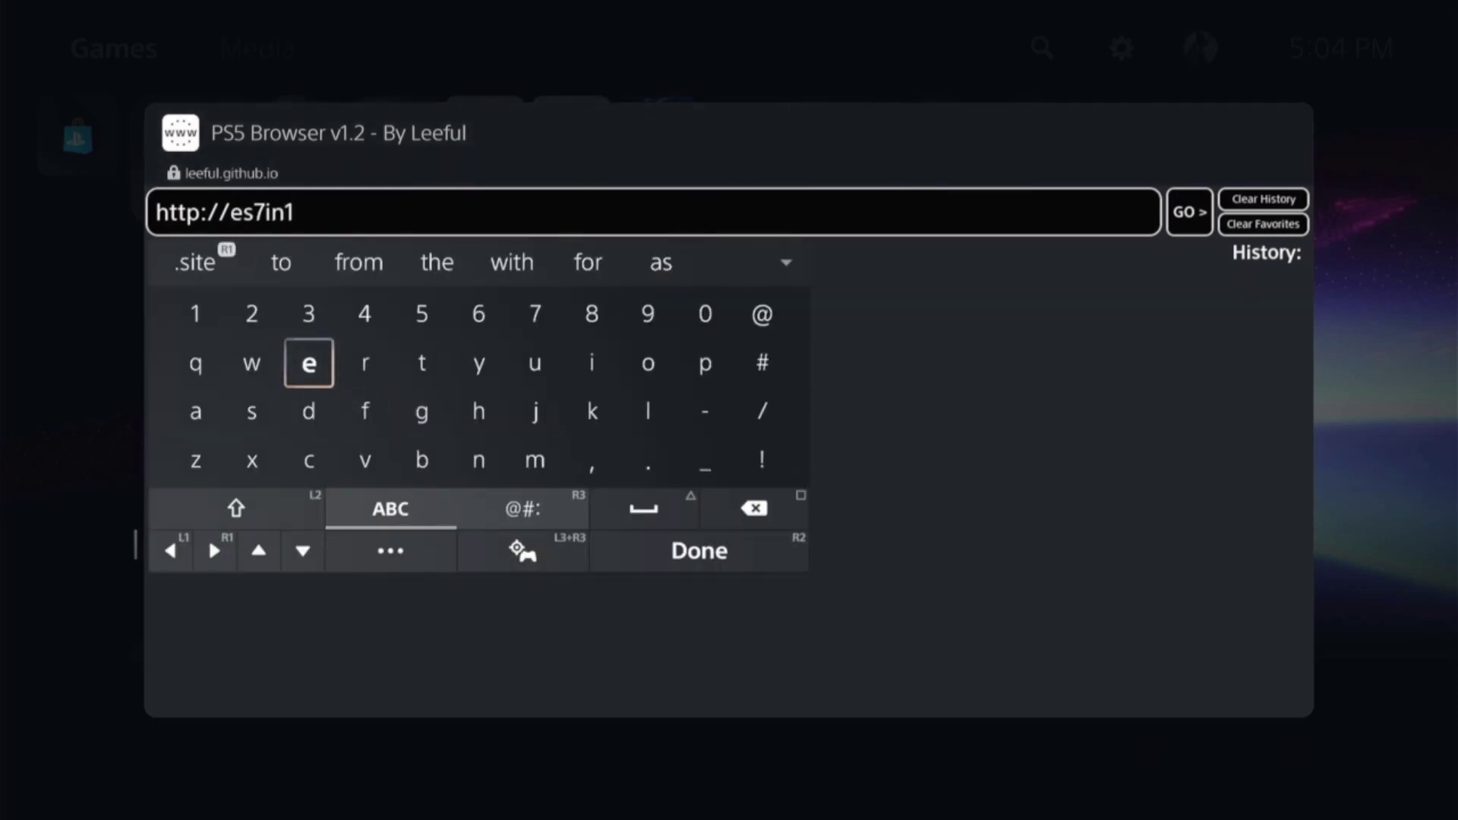
type(".site")
key("Return")
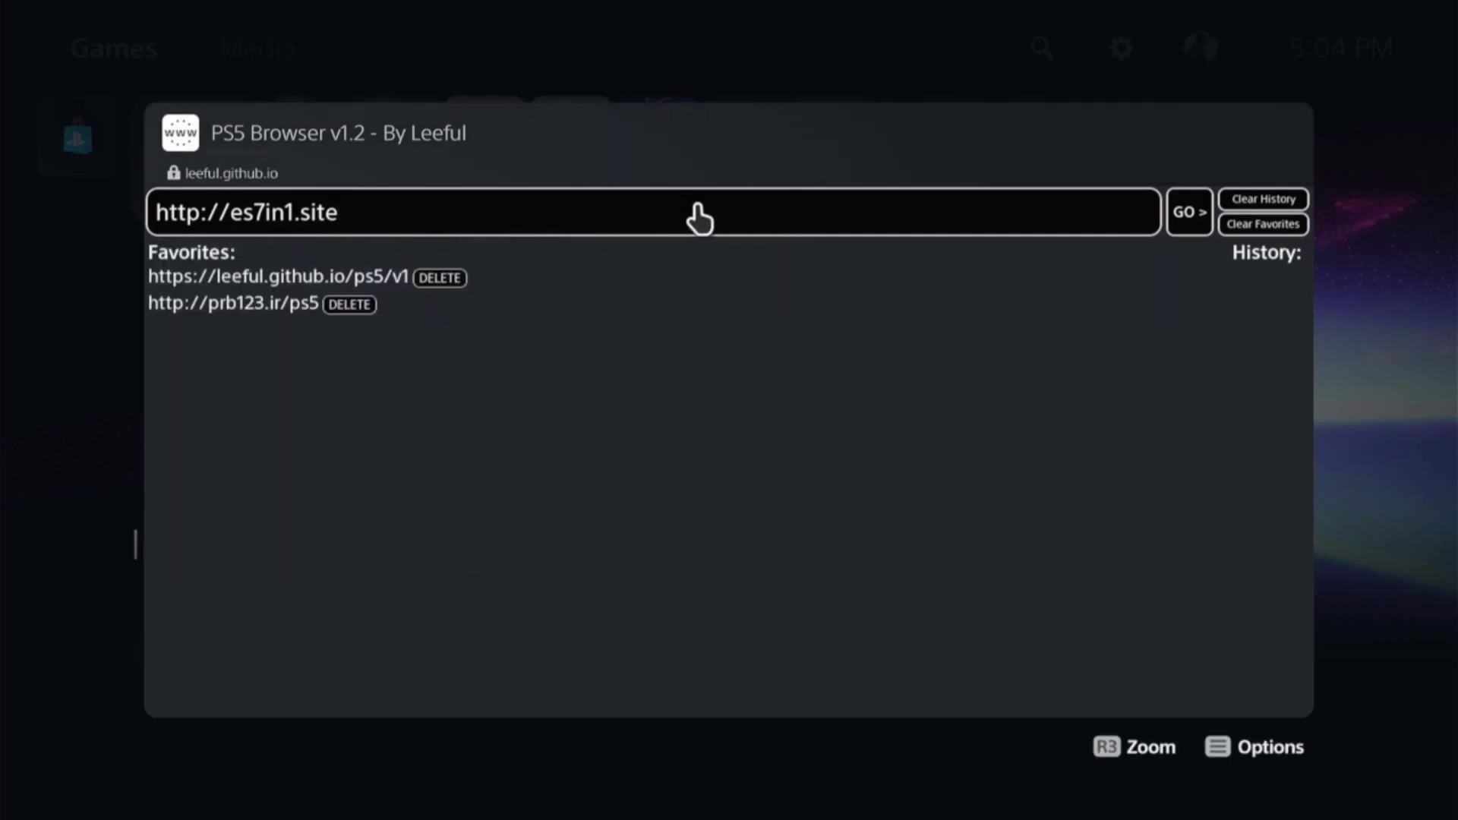
left_click(1185, 214)
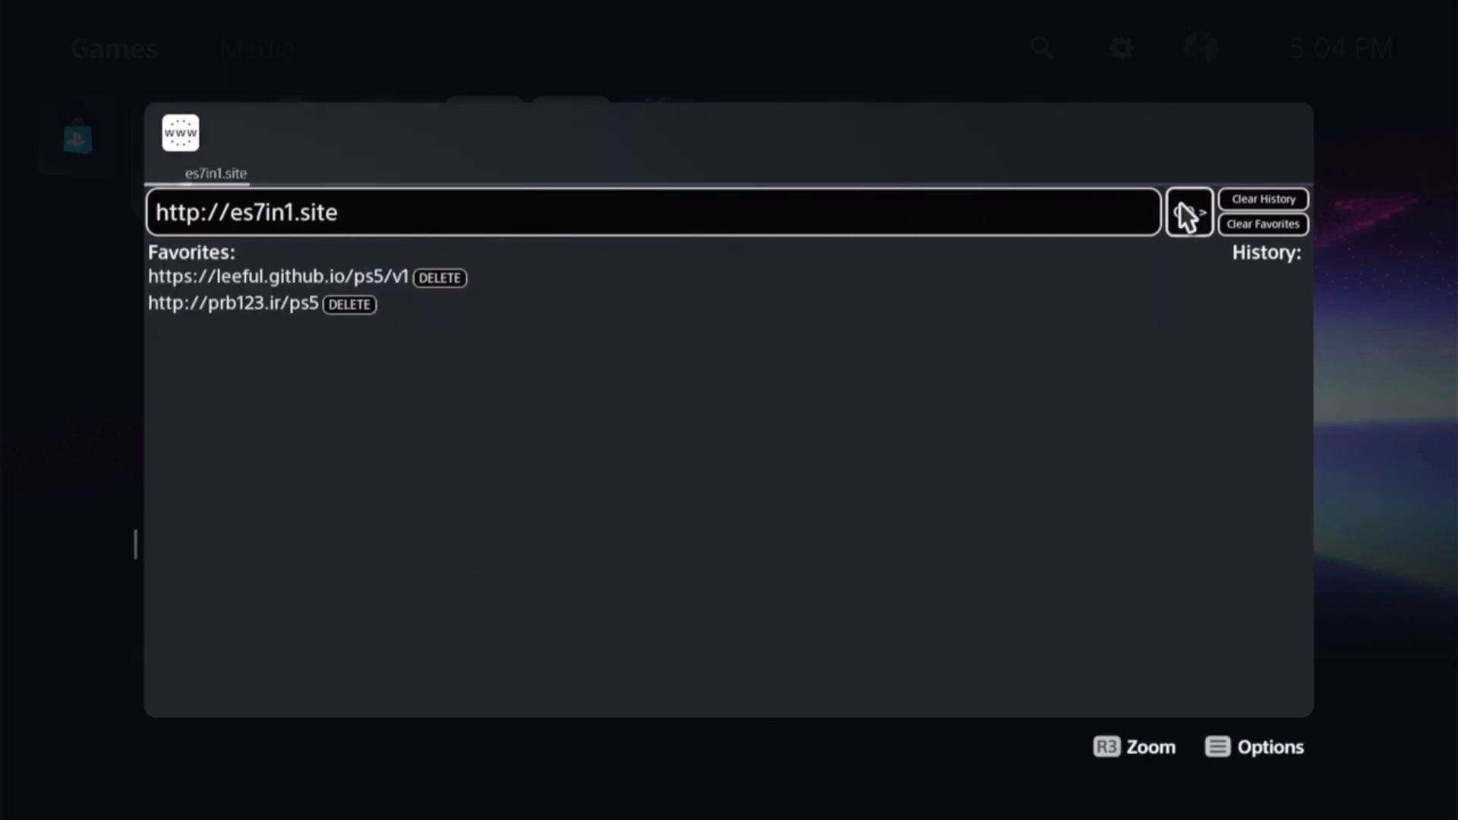
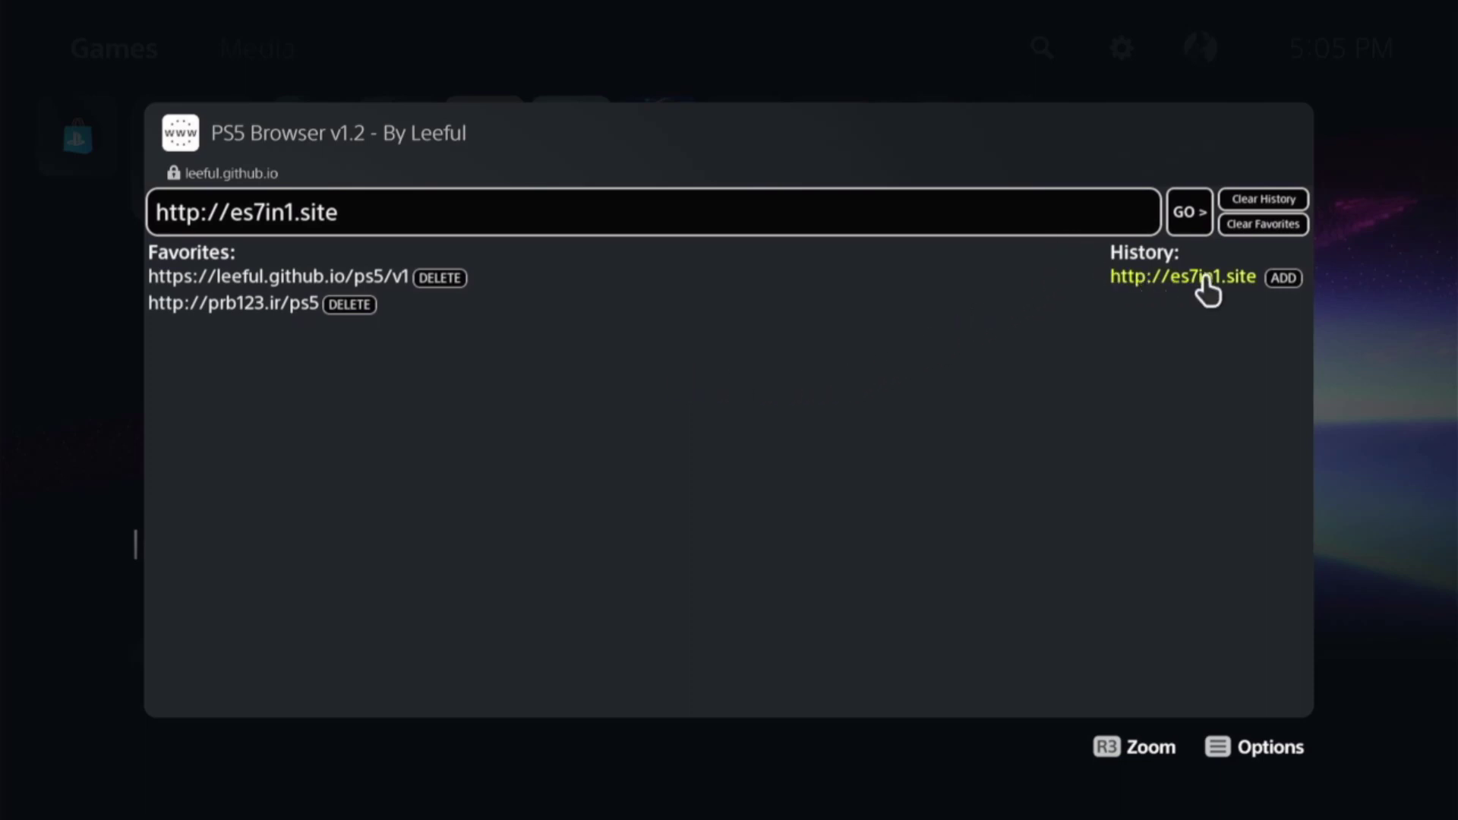
left_click(1284, 278)
key("Return")
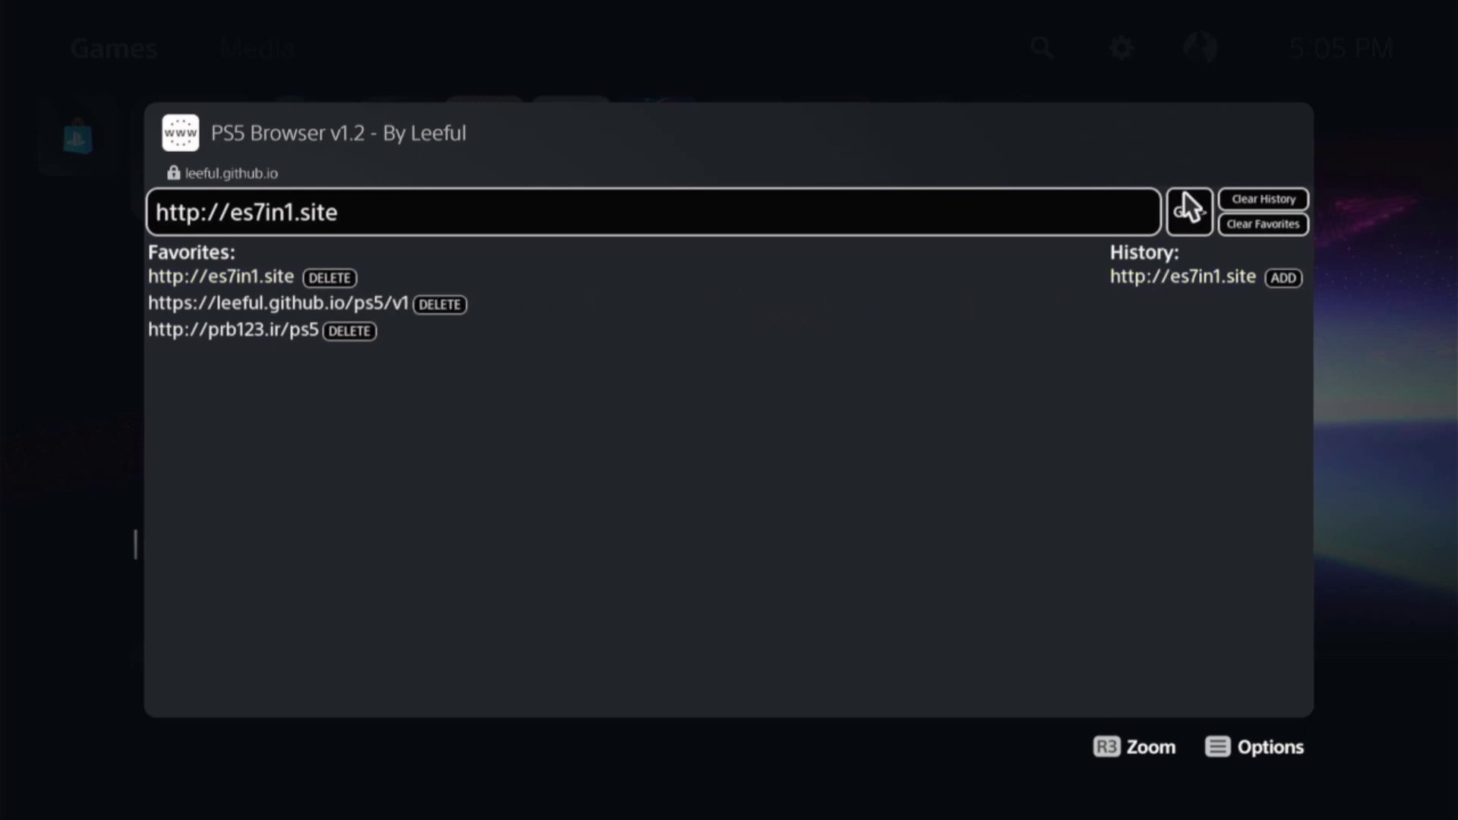
left_click(1246, 200)
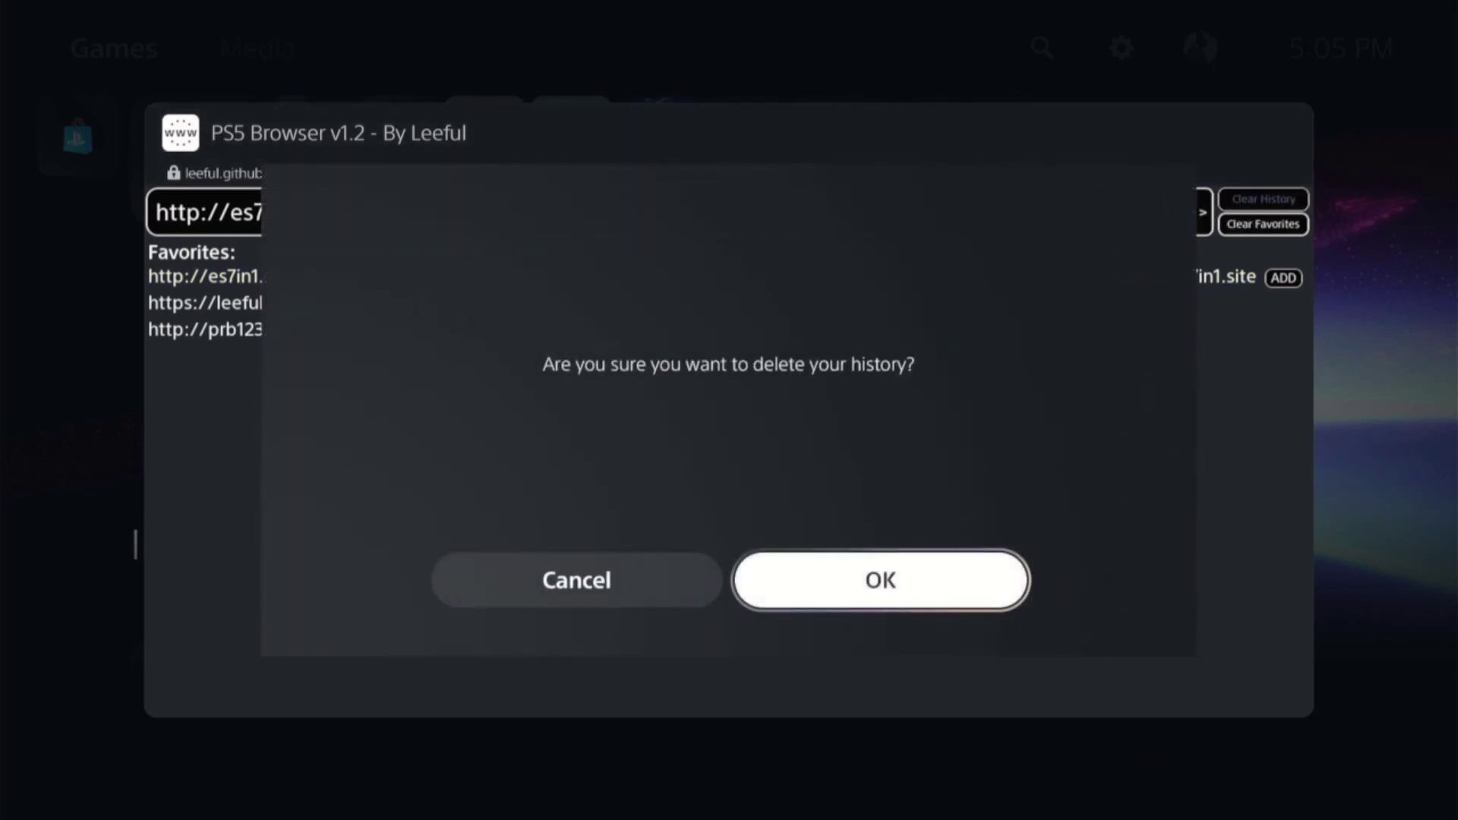
key("Return")
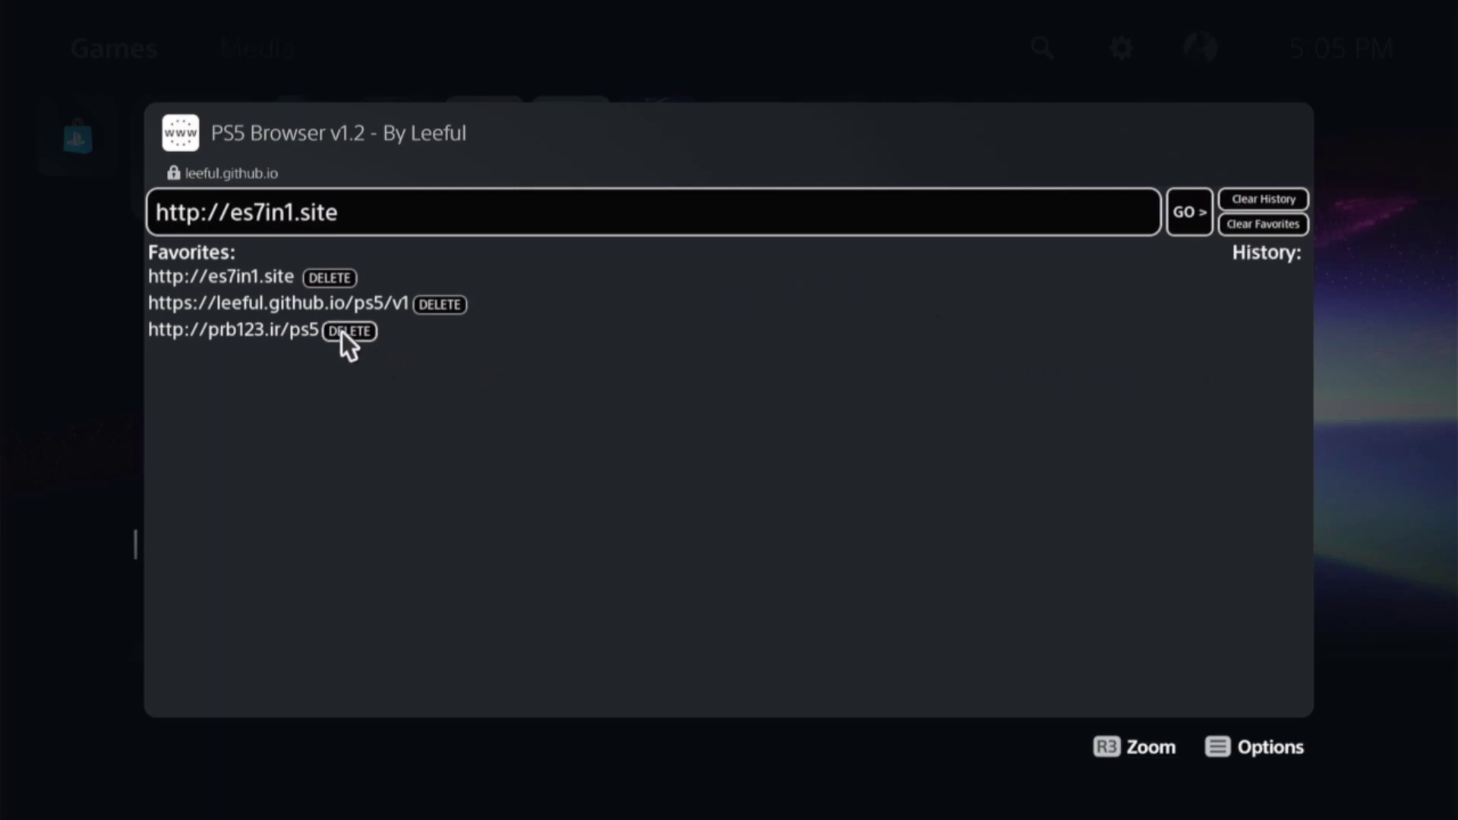
Leave the Internet browser for the PS5 home screen and launch it again.
key("Home")
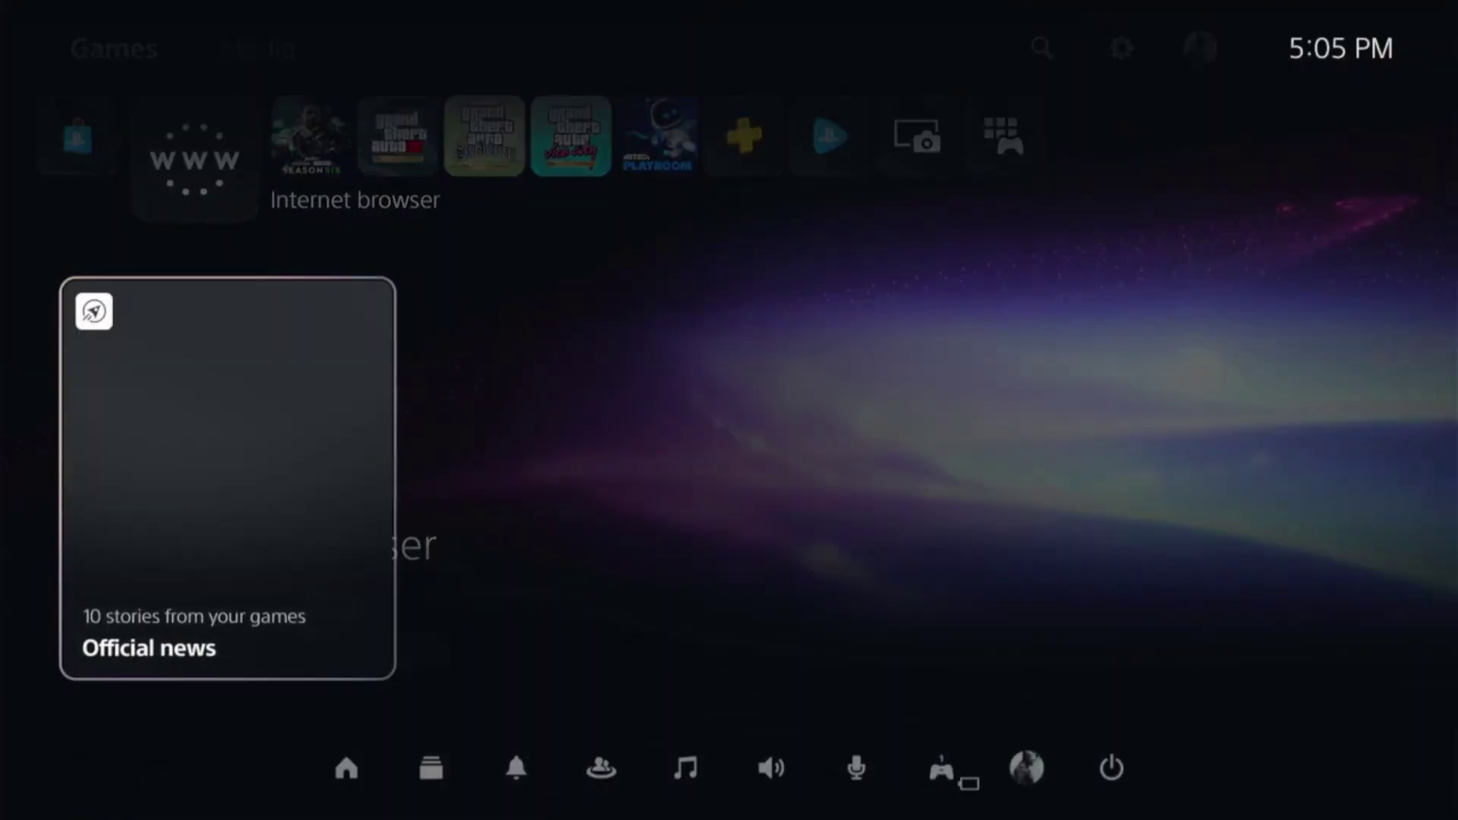
key("Escape")
key("Return")
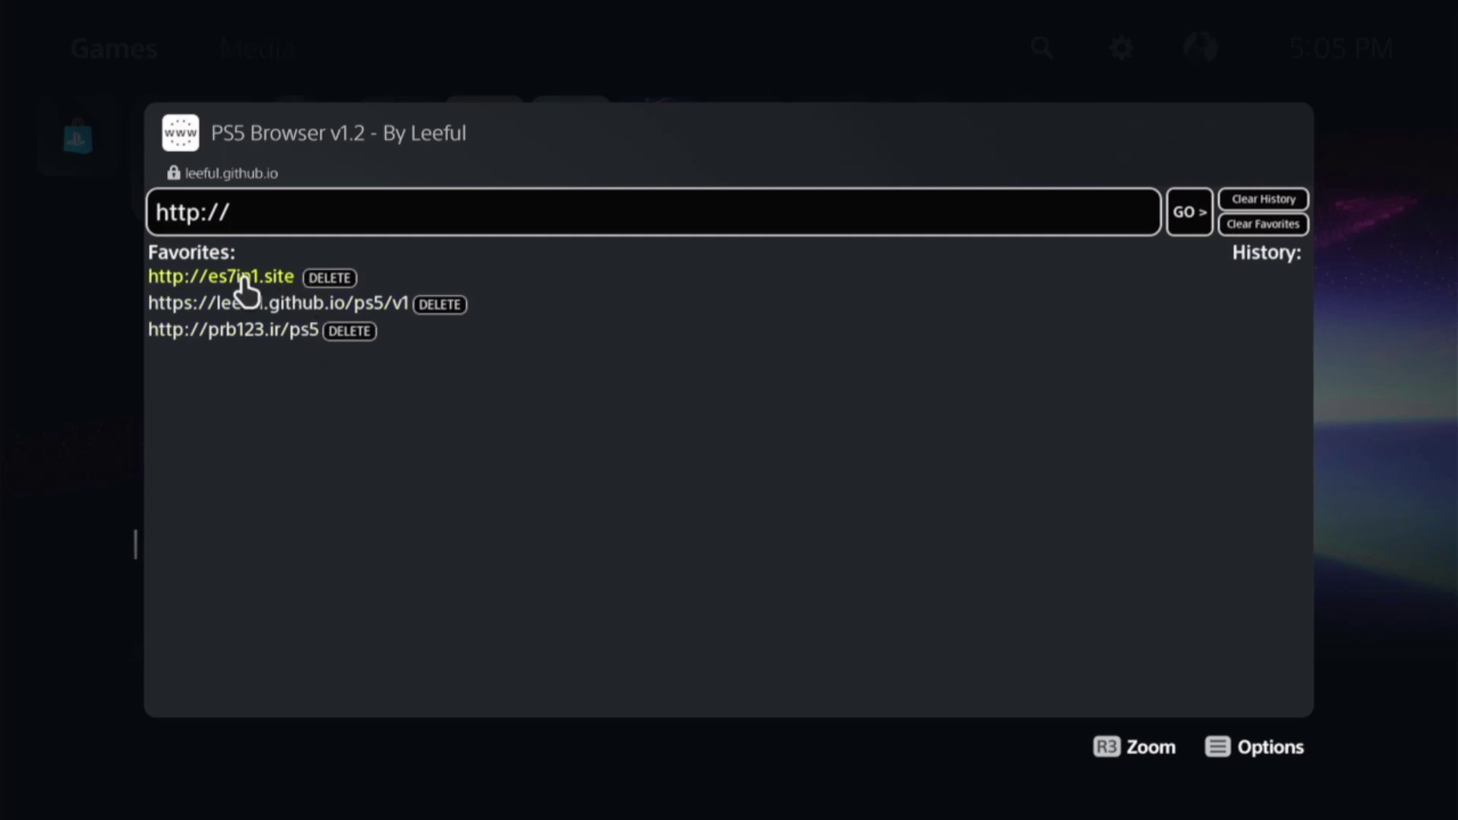
left_click(539, 229)
key("Left")
key("Right")
type("google.ca")
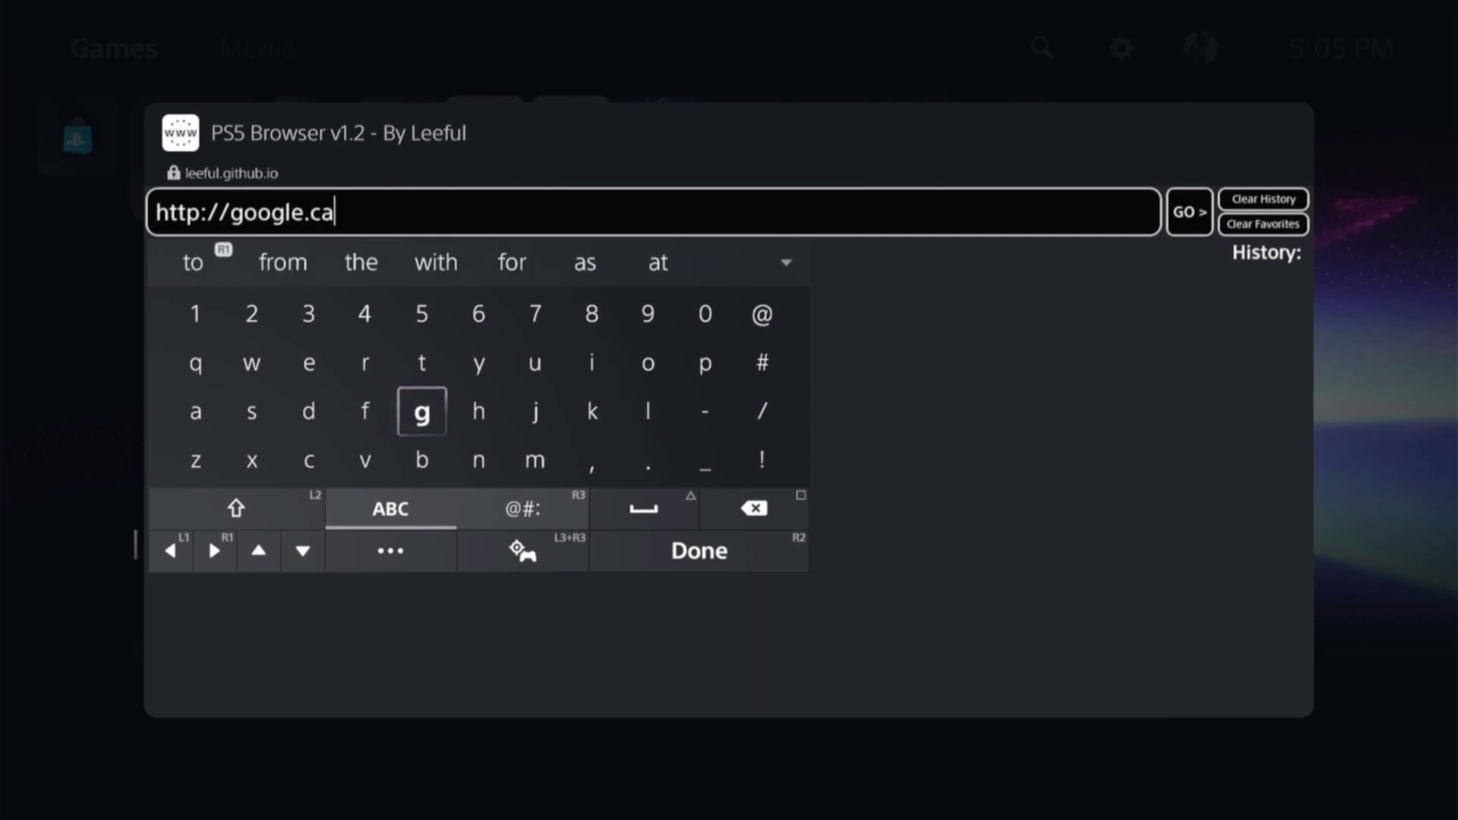
key("Return")
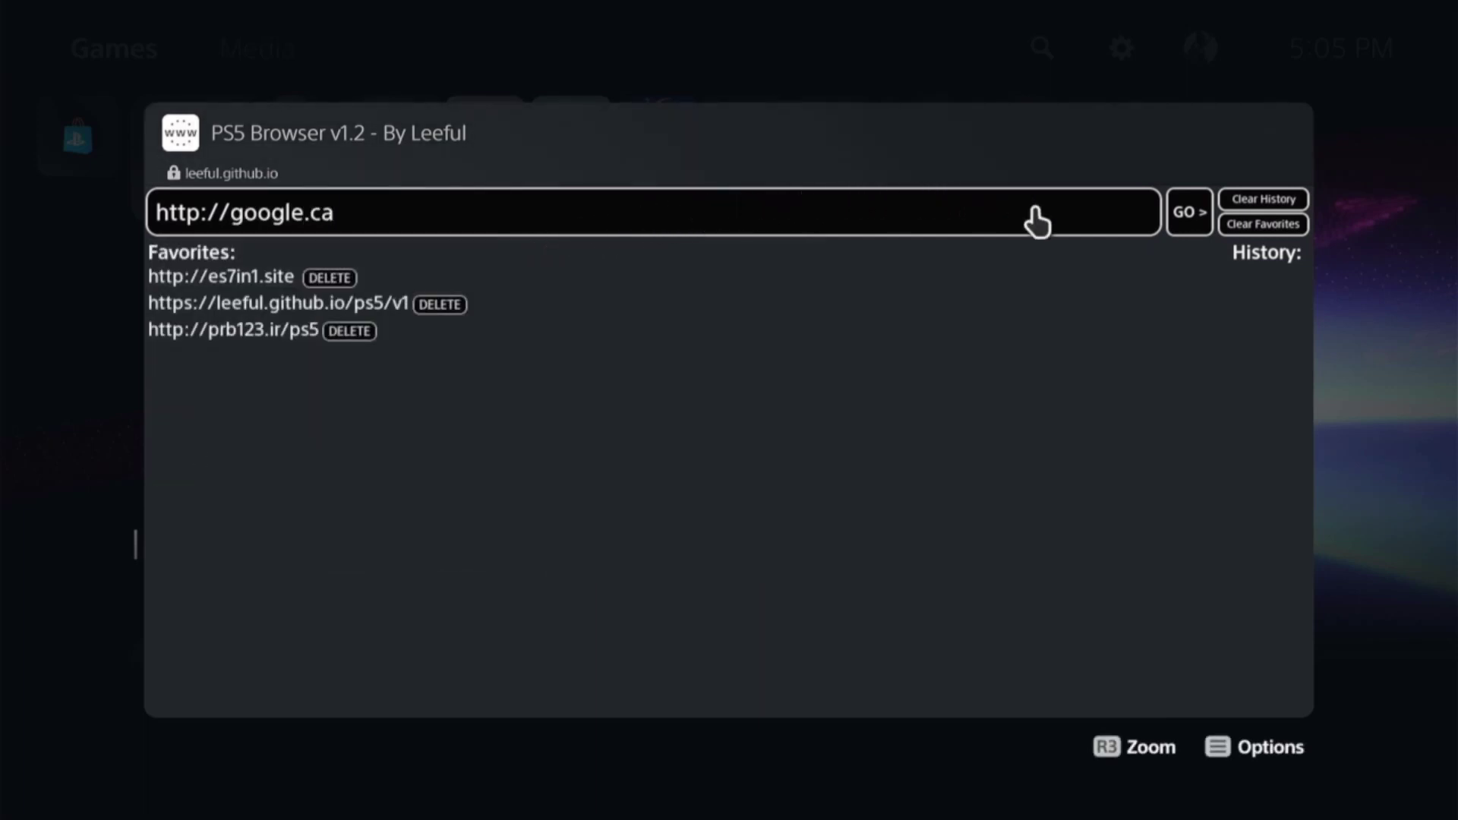
left_click(1187, 212)
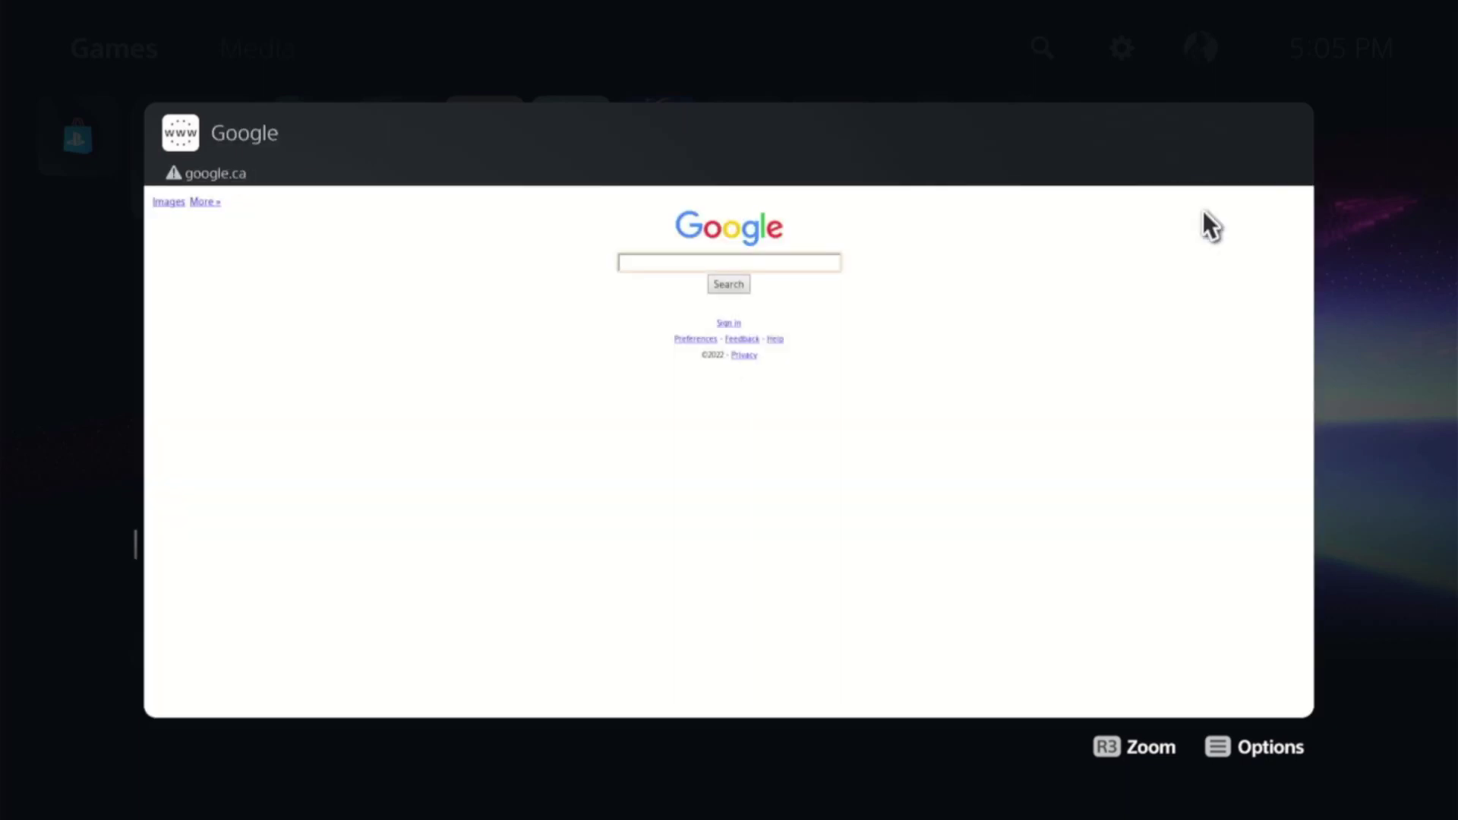
key("alt+Left")
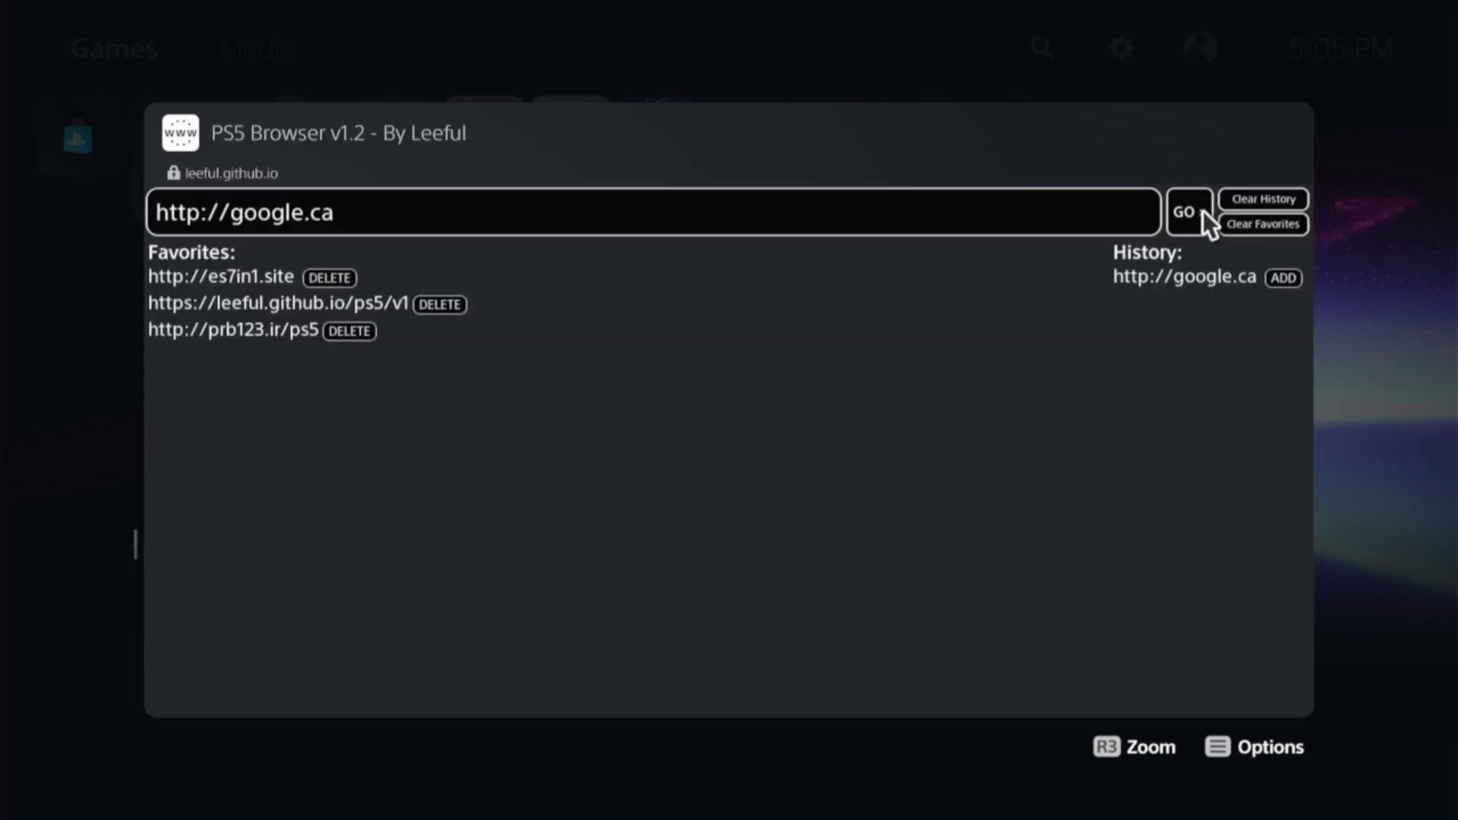
left_click(1284, 280)
key("Return")
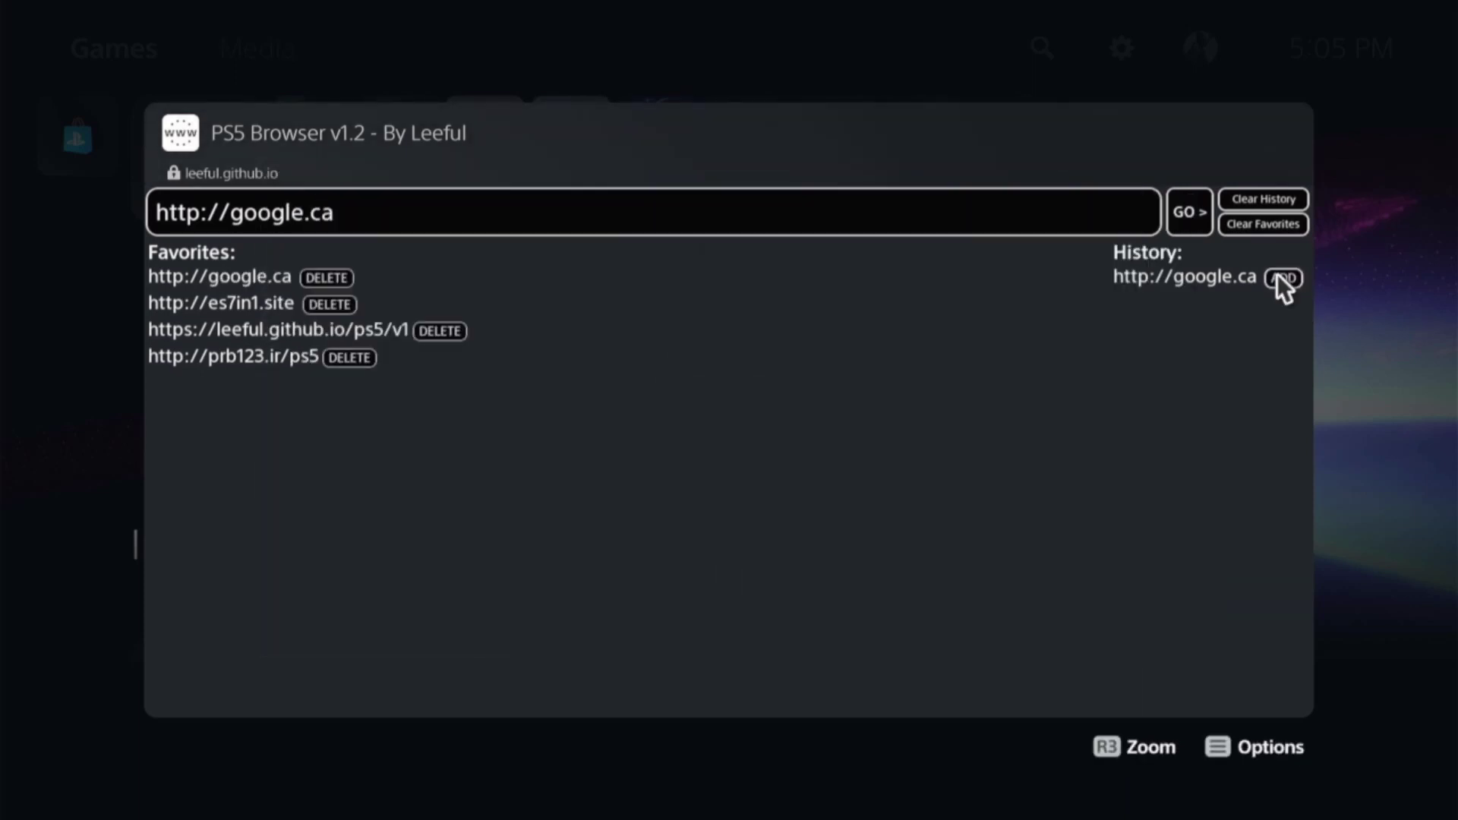
Exit to the home screen and reopen the Internet browser to check the saved favorites.
key("Escape")
key("super")
key("Escape")
key("Return")
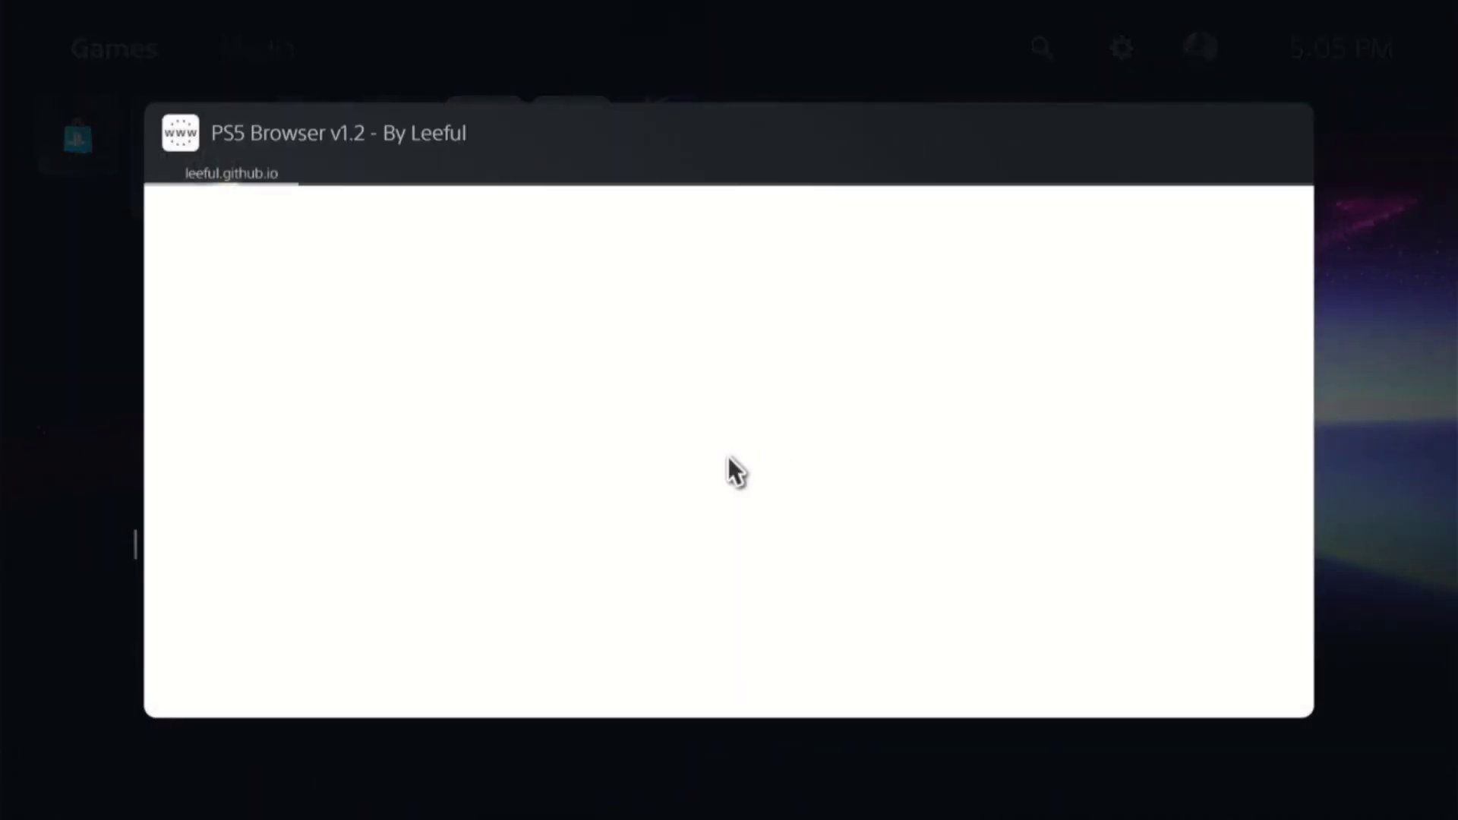